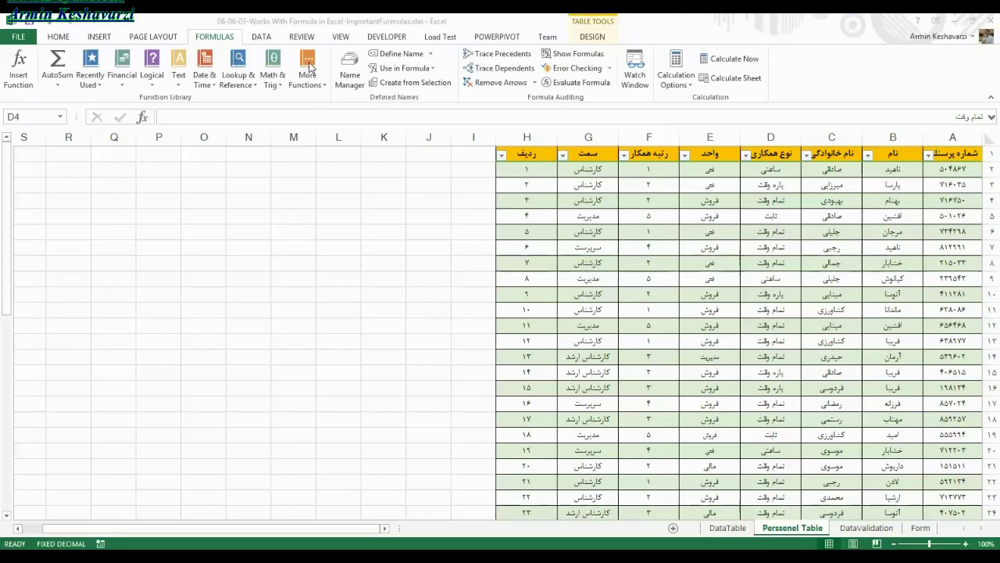
Select the personnel numbers in column A of Perssenel Table, then switch to the DataTable sheet.
left_click(240, 67)
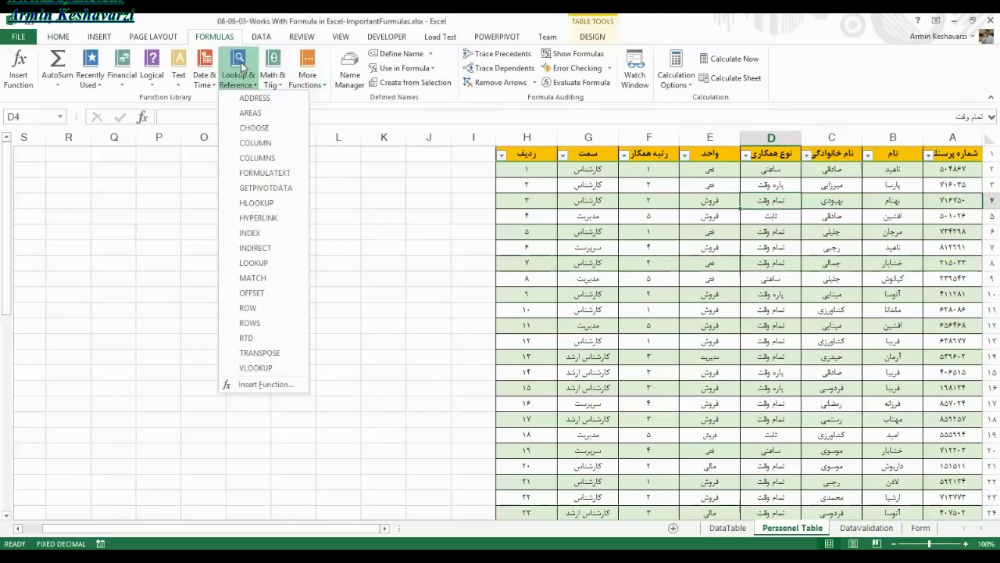
left_click(627, 205)
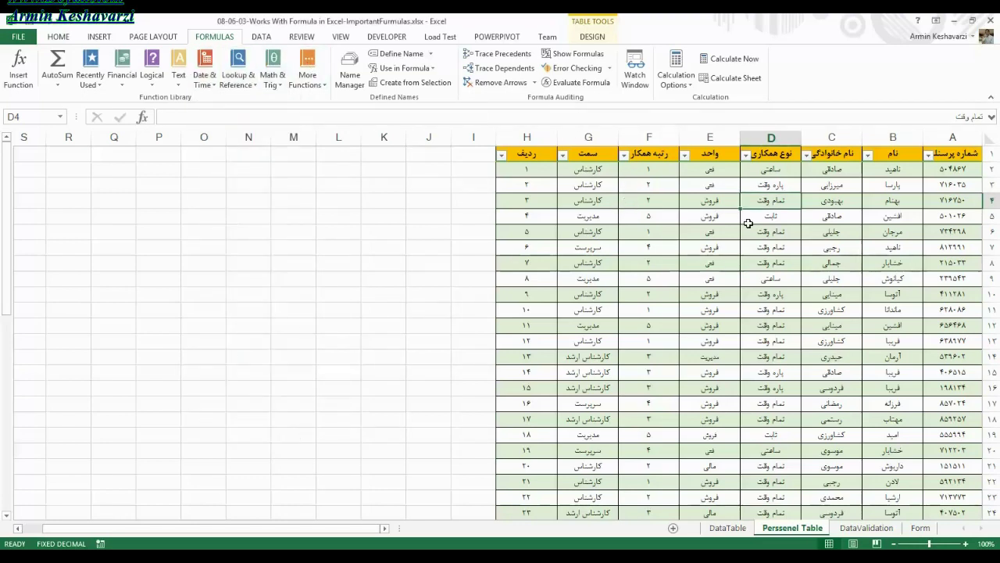
left_click(846, 182)
left_click(957, 172)
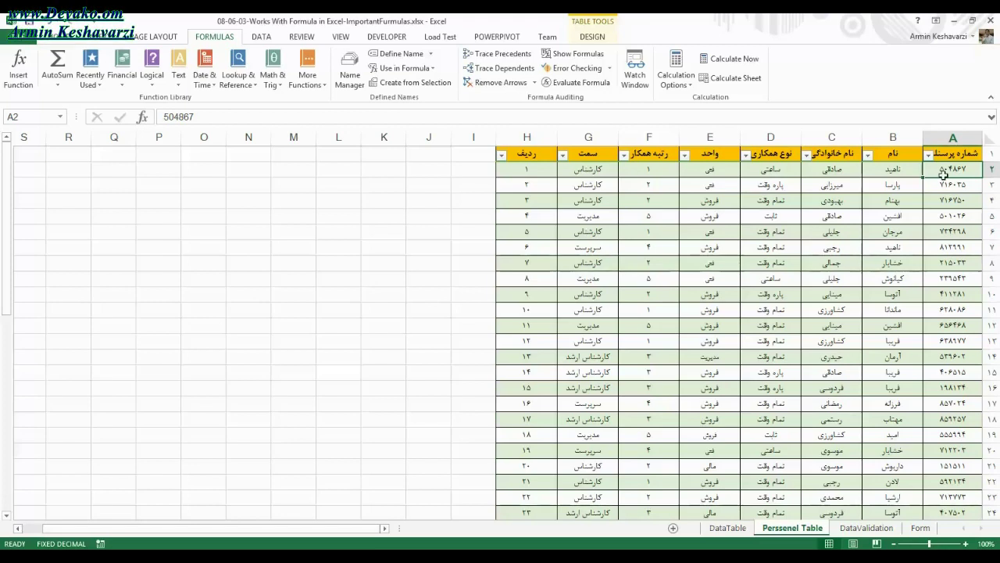
left_click_drag(954, 168, 968, 495)
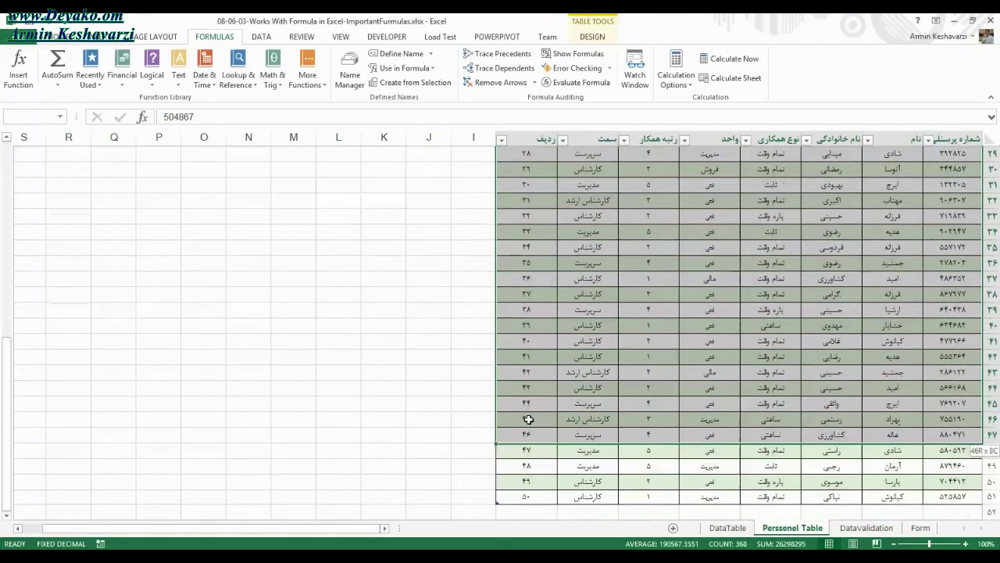
left_click_drag(967, 495, 670, 16)
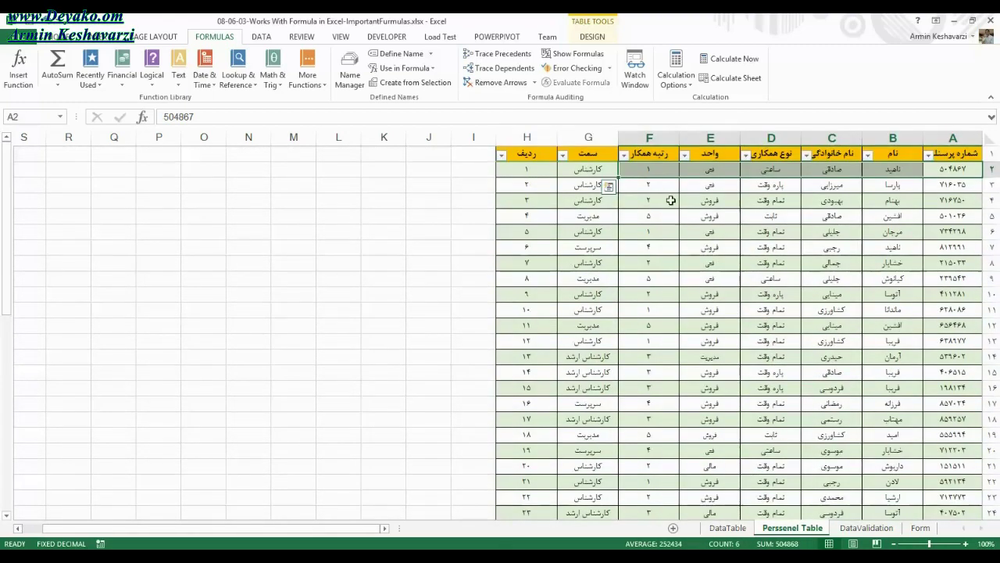
left_click(771, 325)
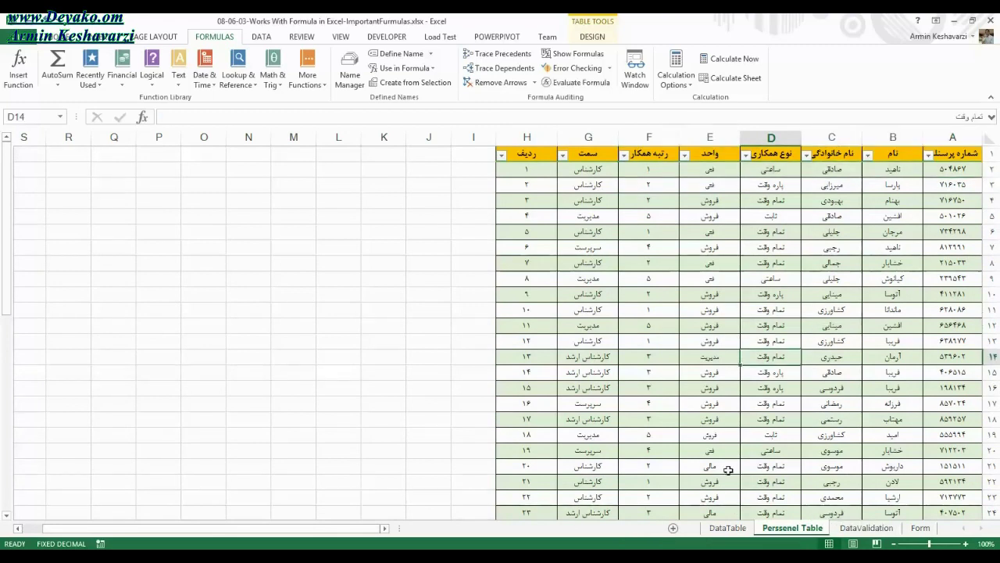
left_click(728, 527)
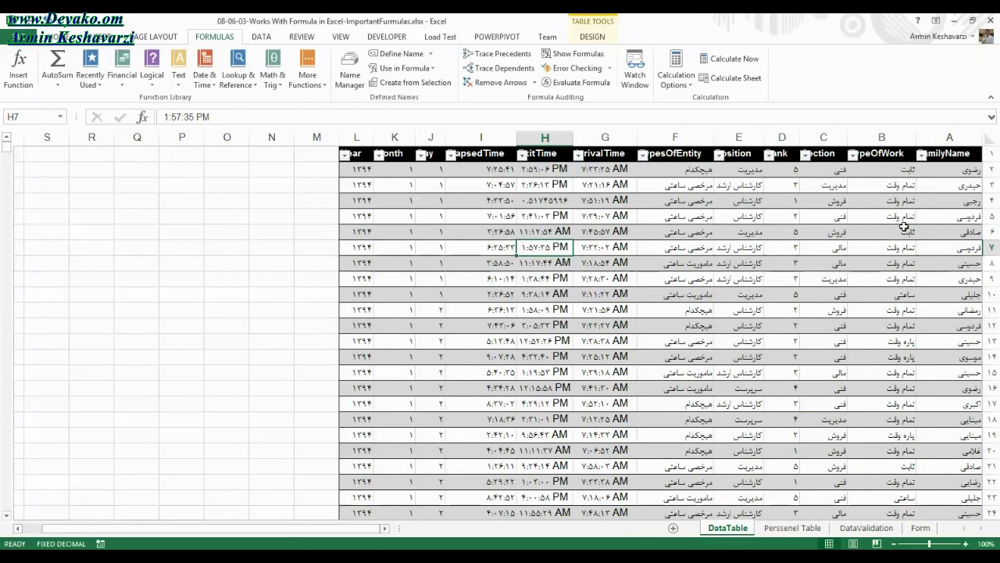
left_click(960, 170)
left_click_drag(960, 170, 364, 216)
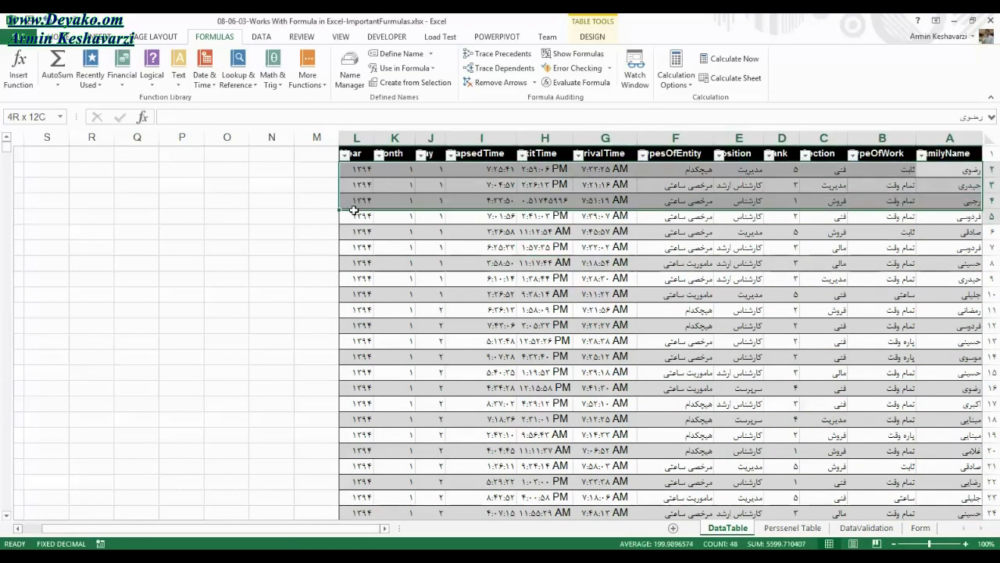
left_click(897, 183)
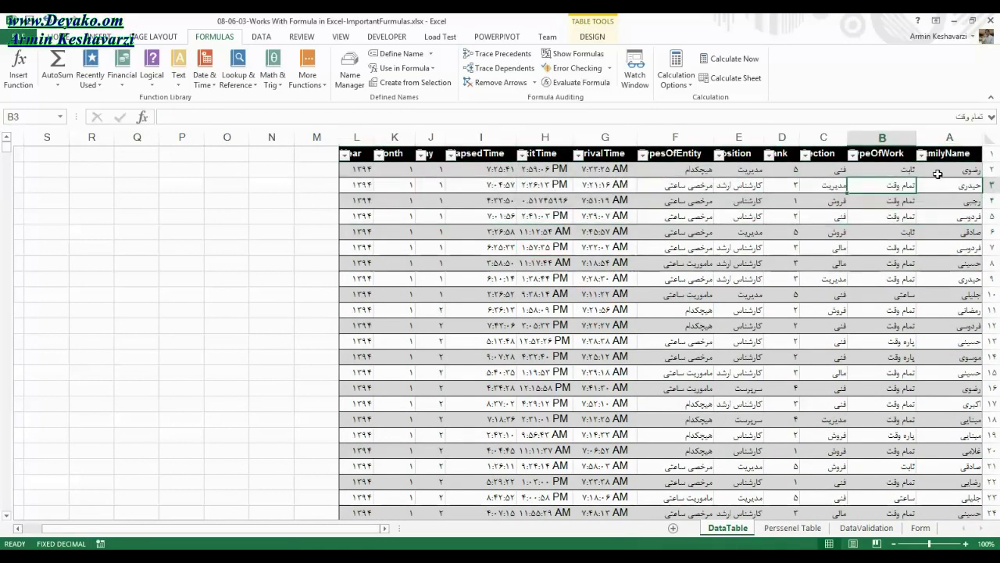
left_click_drag(948, 139, 356, 153)
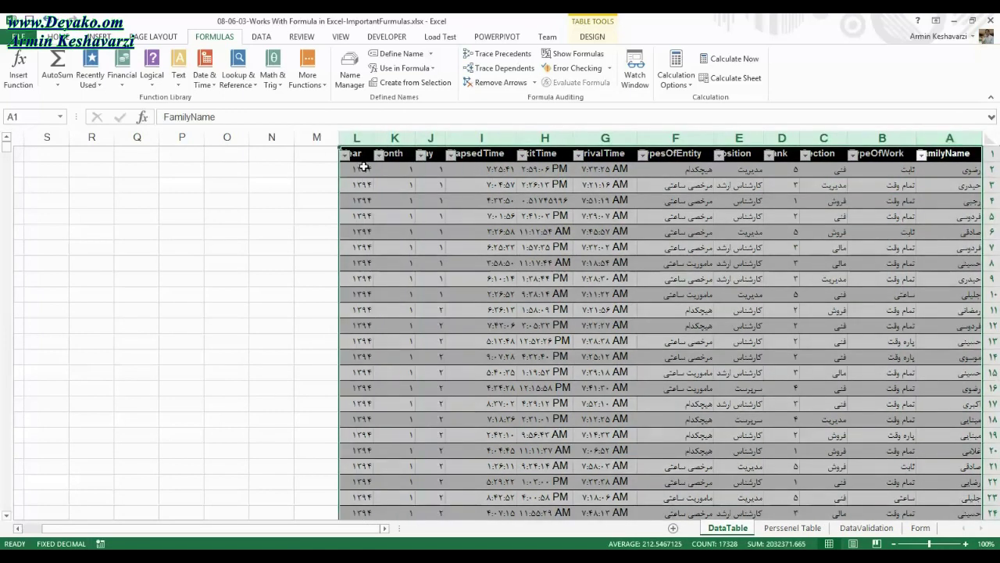
left_click(891, 222)
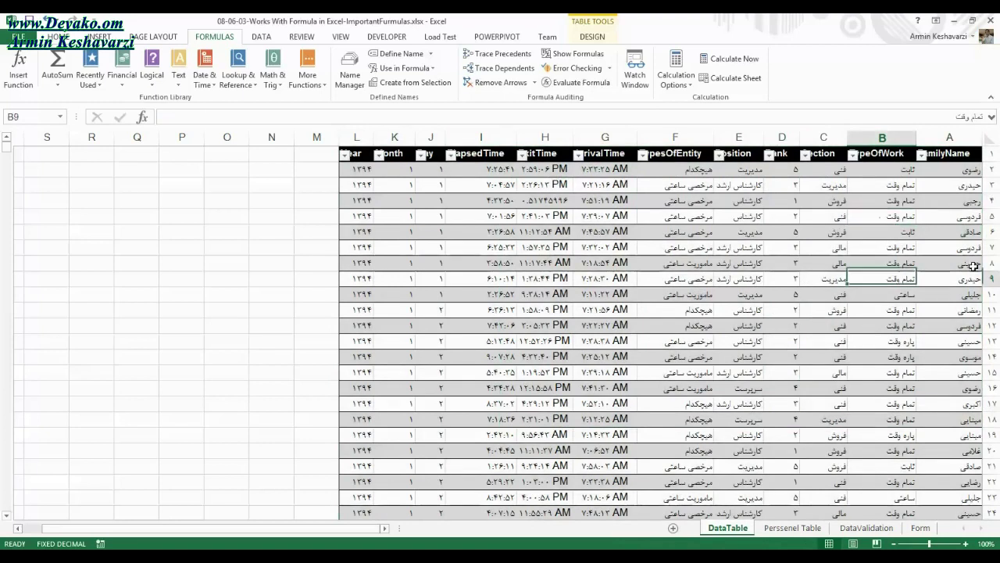
left_click_drag(893, 277, 952, 247)
left_click(940, 137)
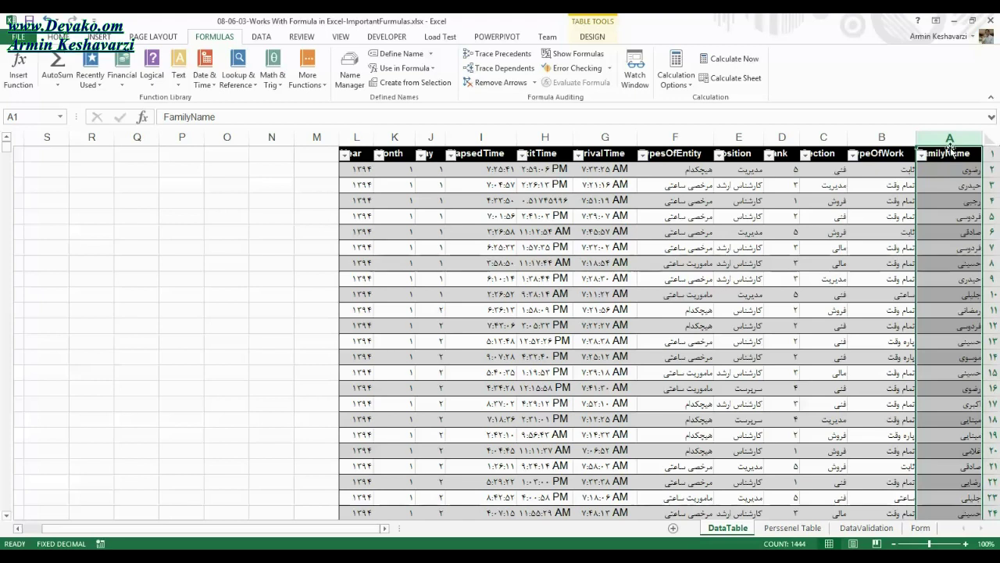
left_click(946, 172)
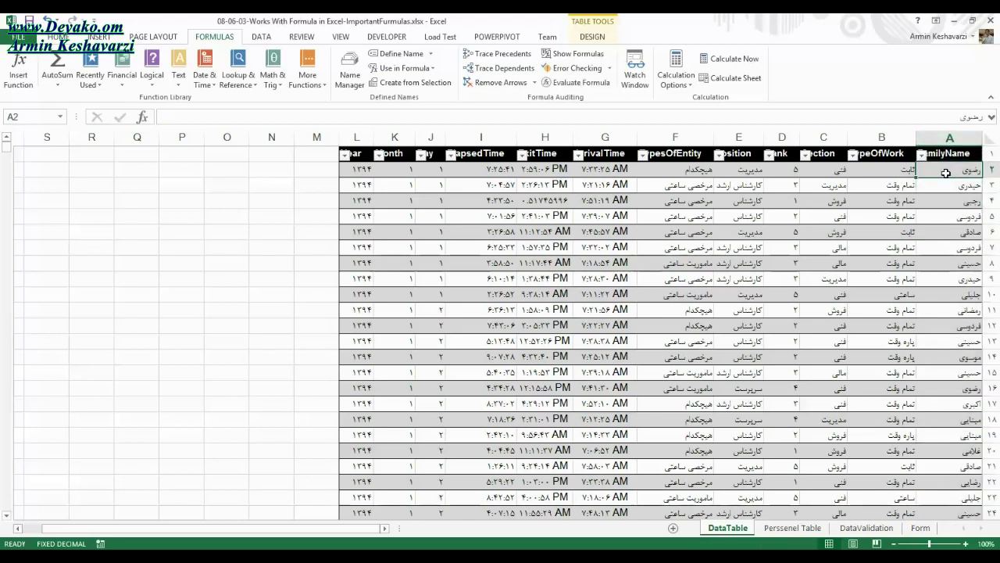
left_click_drag(949, 311, 949, 294)
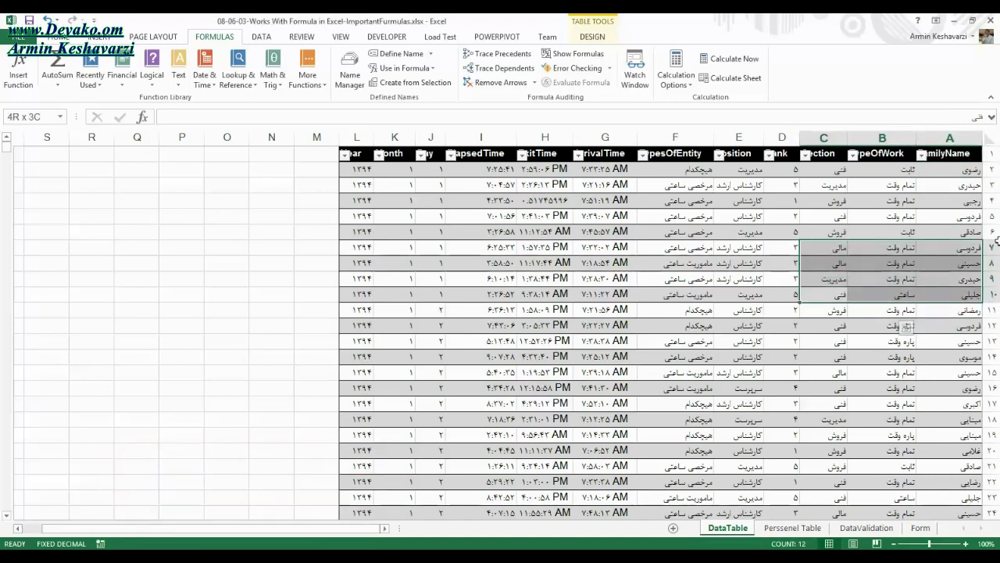
left_click(882, 232)
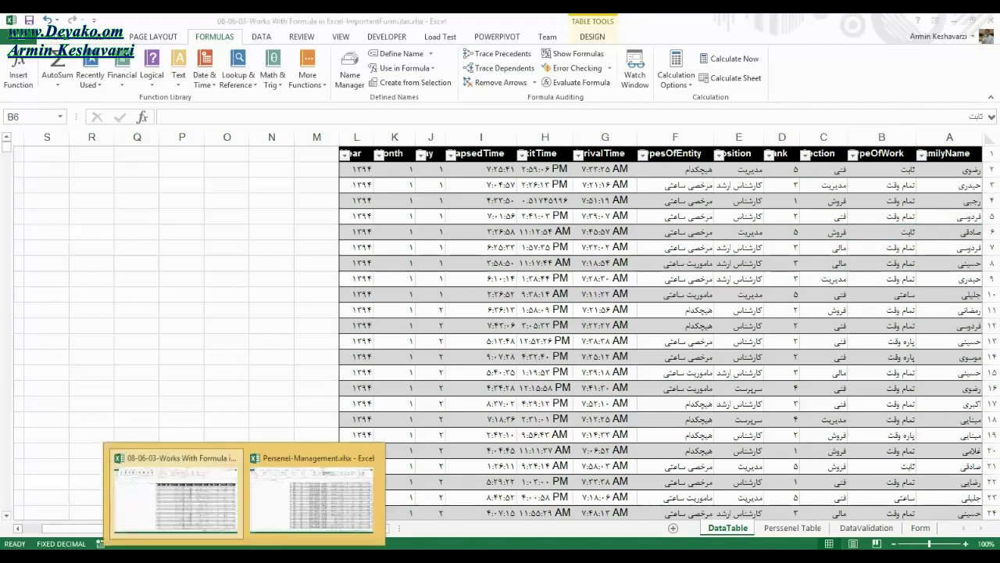
In Persenel-Management, scroll back to the top of the DataTable data and select its header row.
left_click(291, 500)
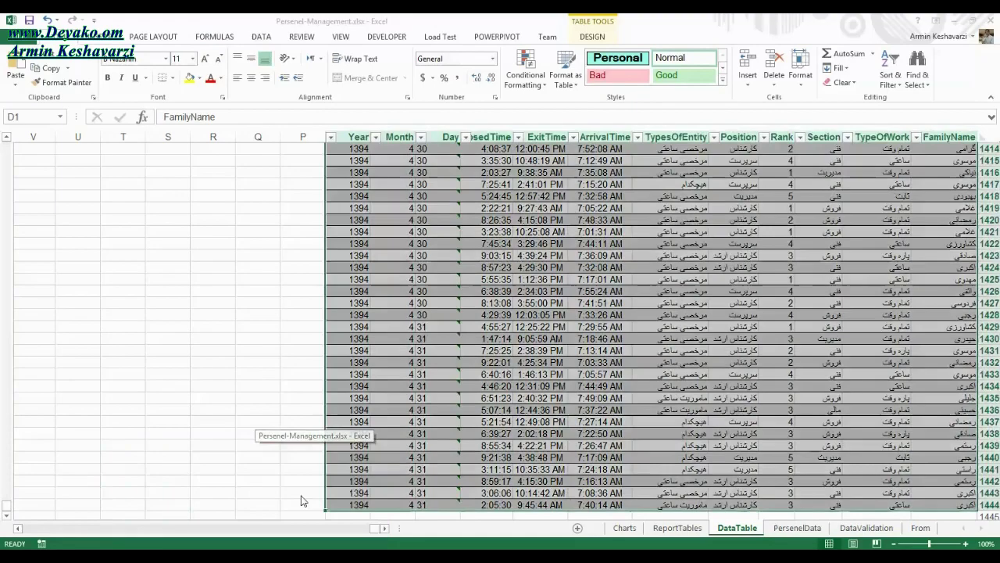
left_click(781, 243)
left_click_drag(859, 259, 1, 396)
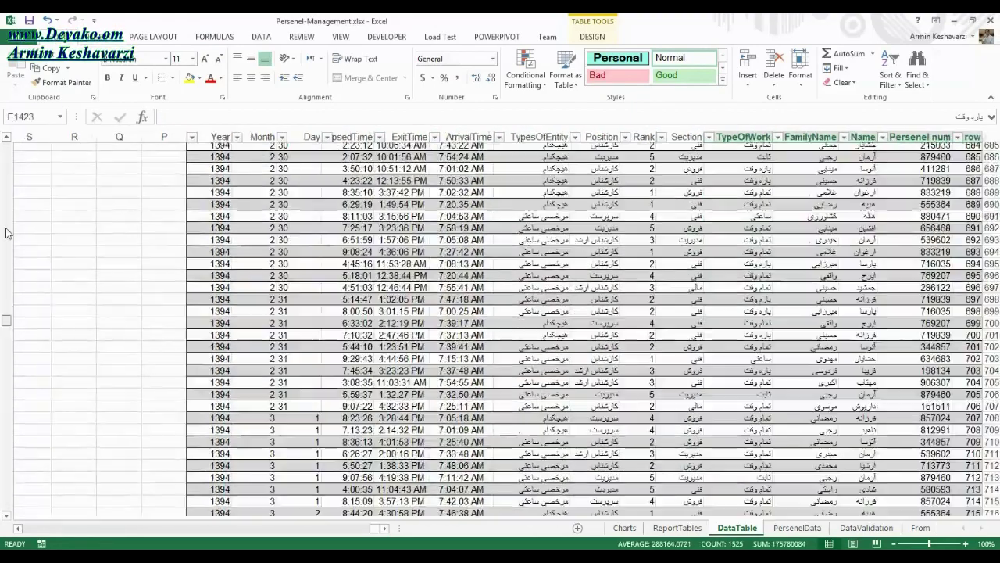
left_click_drag(2, 396, 3, 231)
left_click(348, 243)
left_click_drag(461, 221, 969, 149)
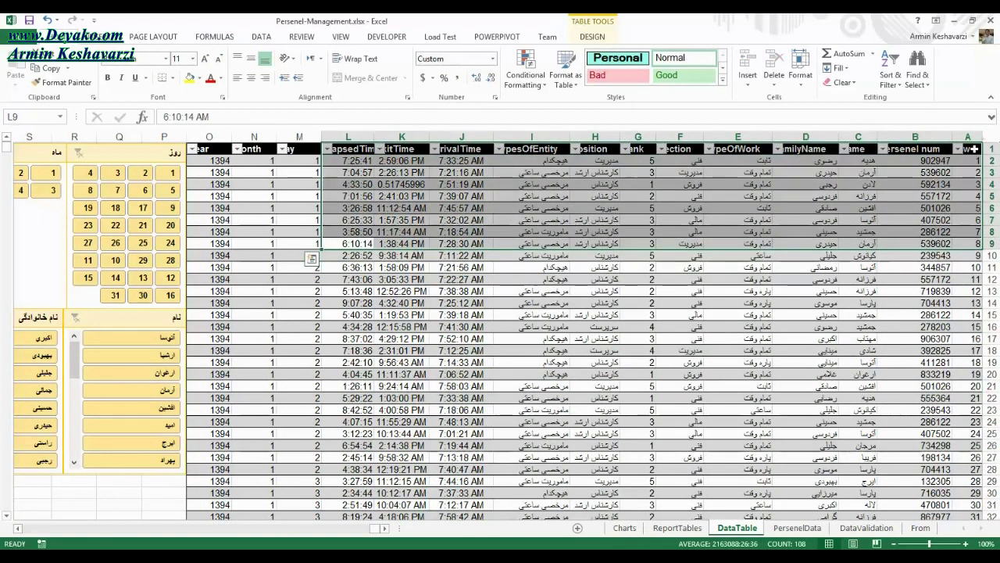
left_click(986, 148)
left_click(858, 219)
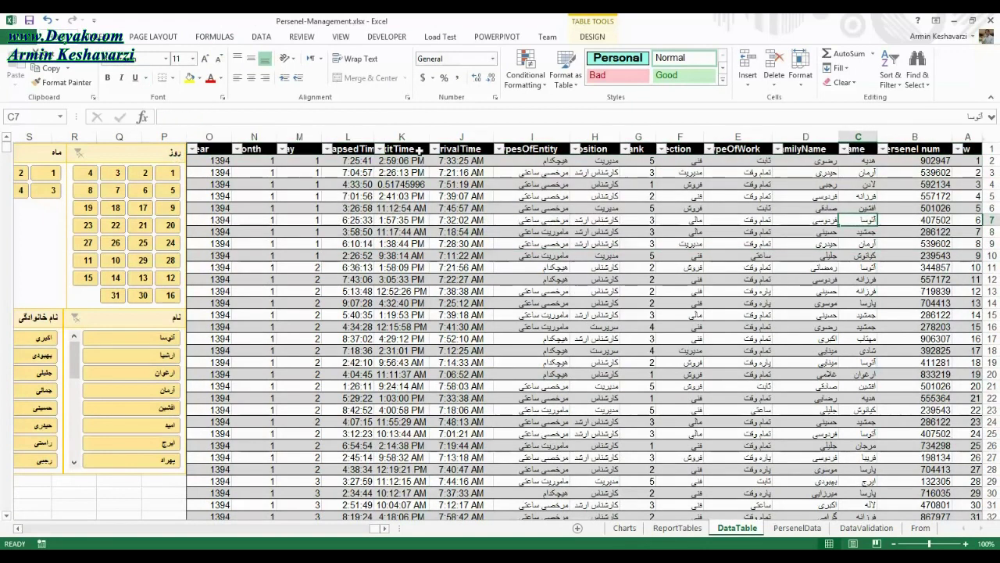
Select the whole DataEntryTable from the Name Box and copy it.
left_click(61, 117)
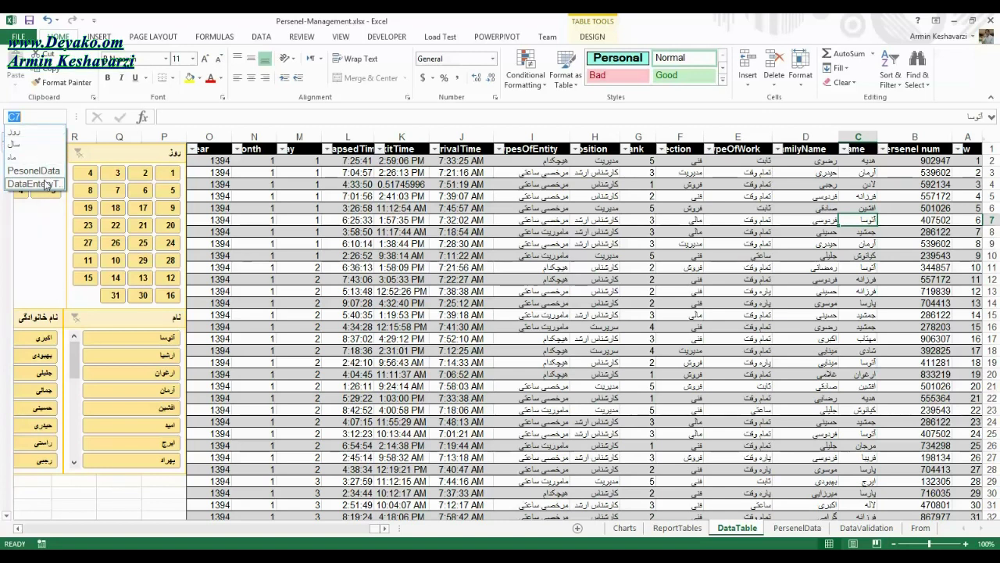
left_click(50, 186)
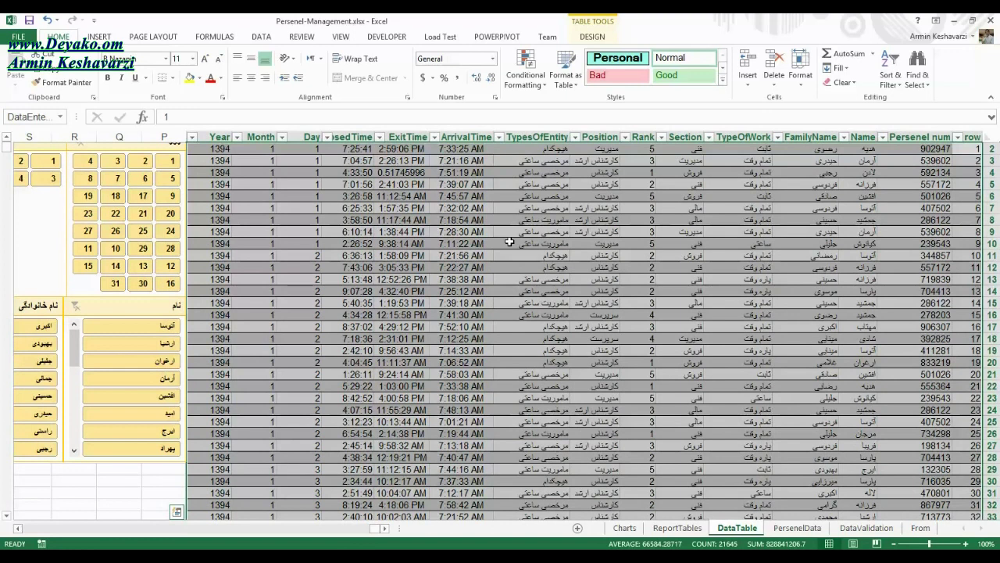
key("ctrl+c")
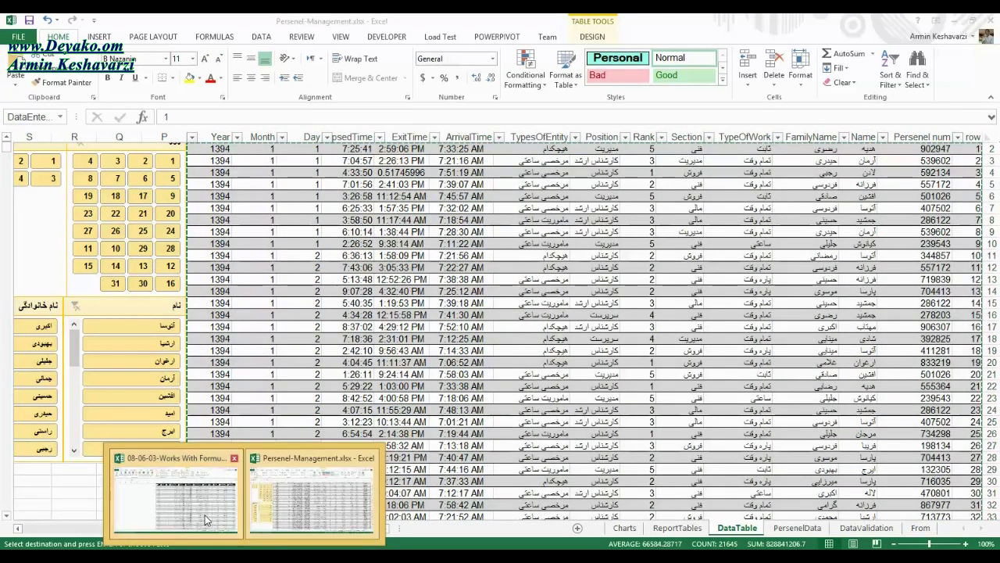
Paste the copied table at cell A2 of the Works With Formula DataTable sheet.
left_click(177, 495)
left_click_drag(881, 278, 949, 157)
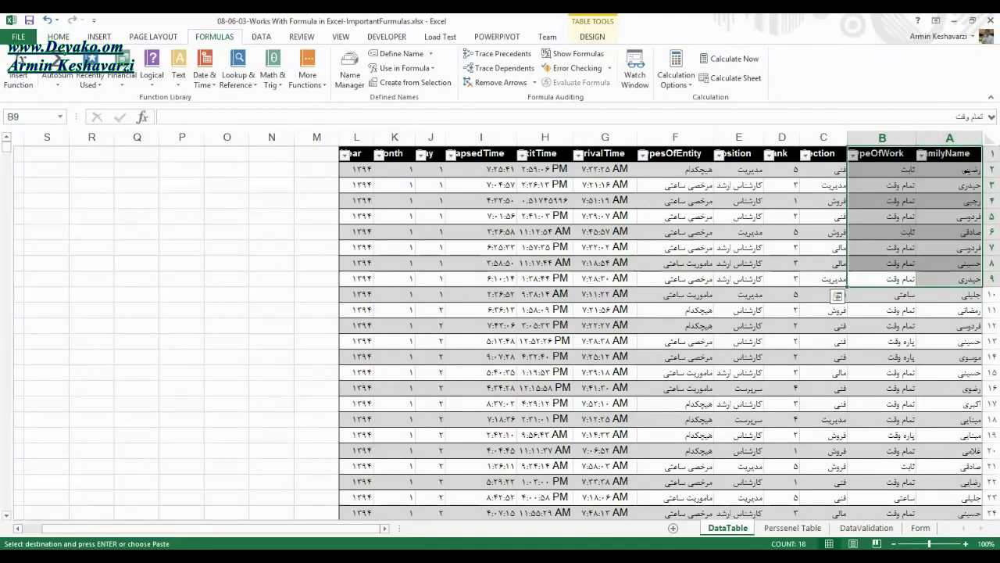
left_click(955, 170)
key("ctrl+v")
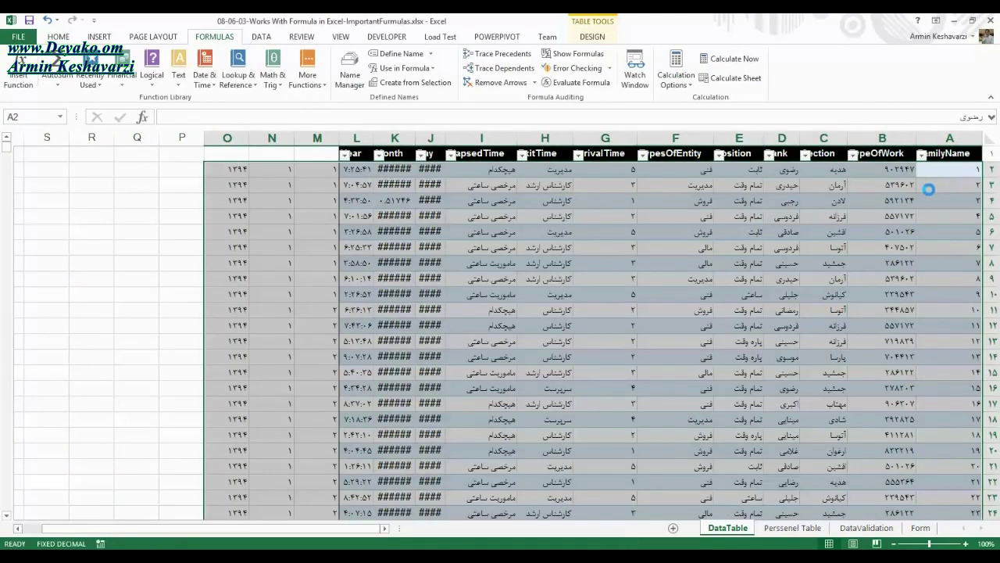
Apply a different Paste Options choice and check the pasted year value in O4.
left_click(185, 514)
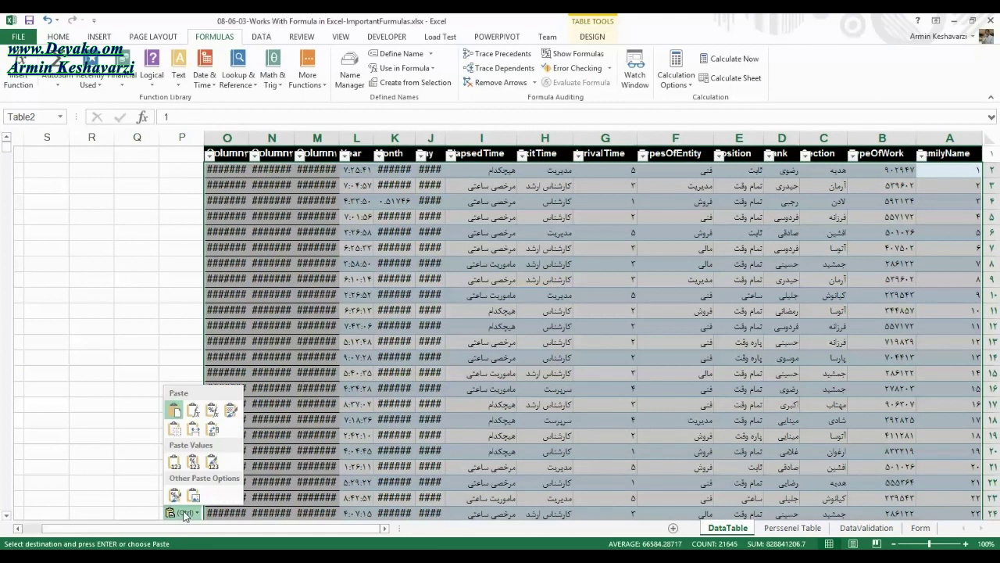
left_click(179, 459)
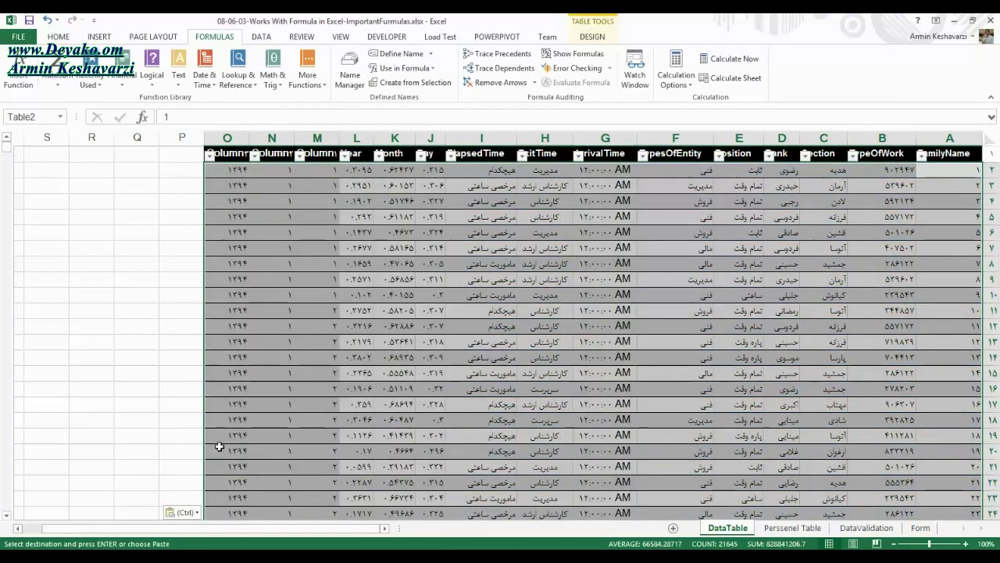
left_click(519, 248)
left_click(299, 190)
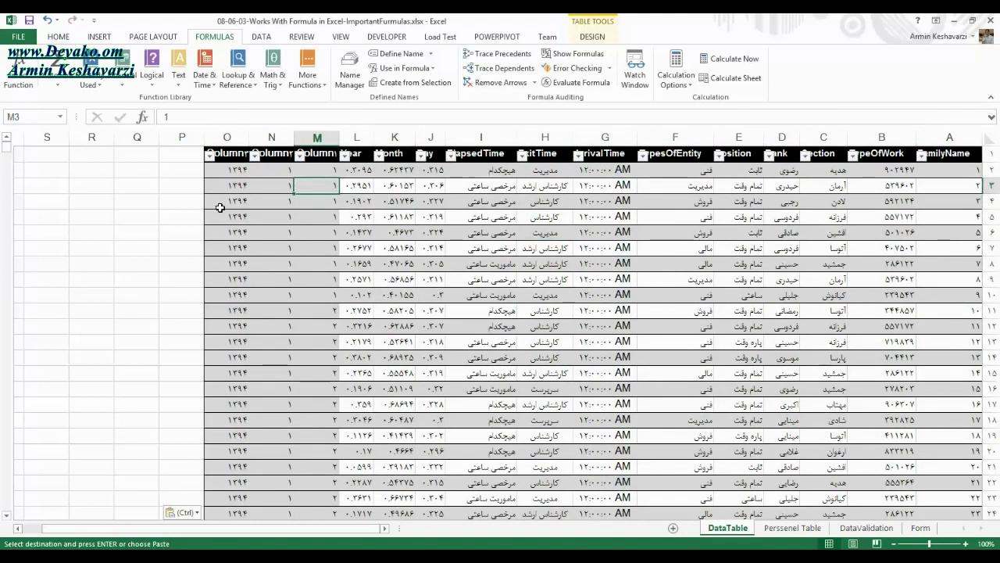
left_click(226, 201)
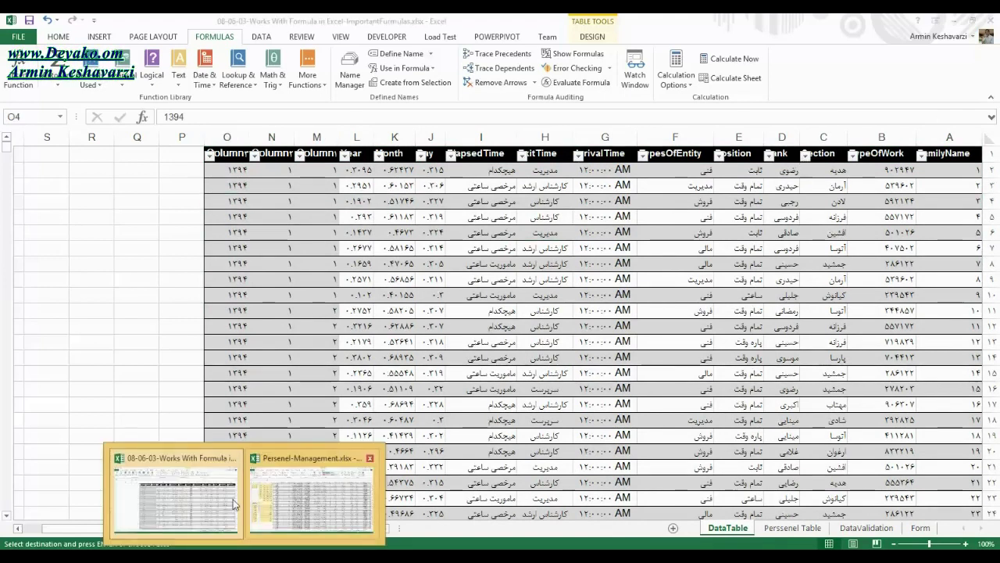
Take the column titles from Persenel-Management and paste them into row 1 of DataTable.
left_click(313, 500)
mouse_move(952, 301)
left_mouse_down()
mouse_move(970, 148)
mouse_move(193, 150)
left_mouse_up()
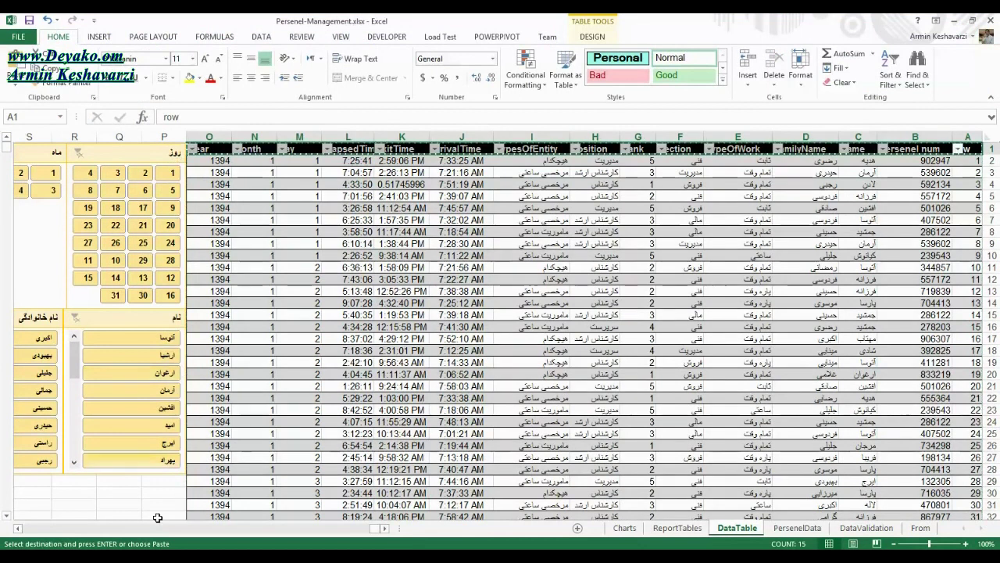
left_click(180, 500)
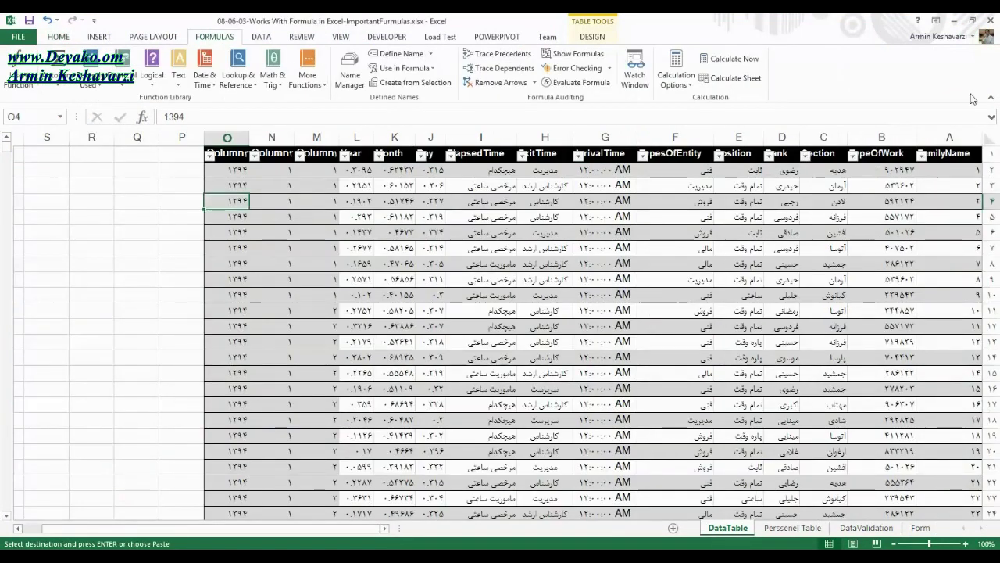
left_click(954, 155)
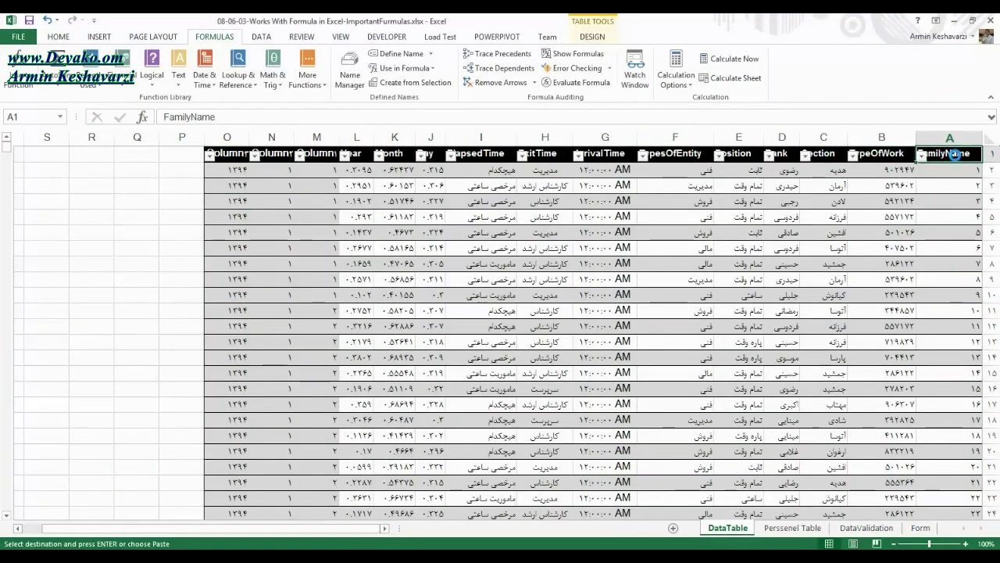
key("ctrl+v")
left_click(454, 222)
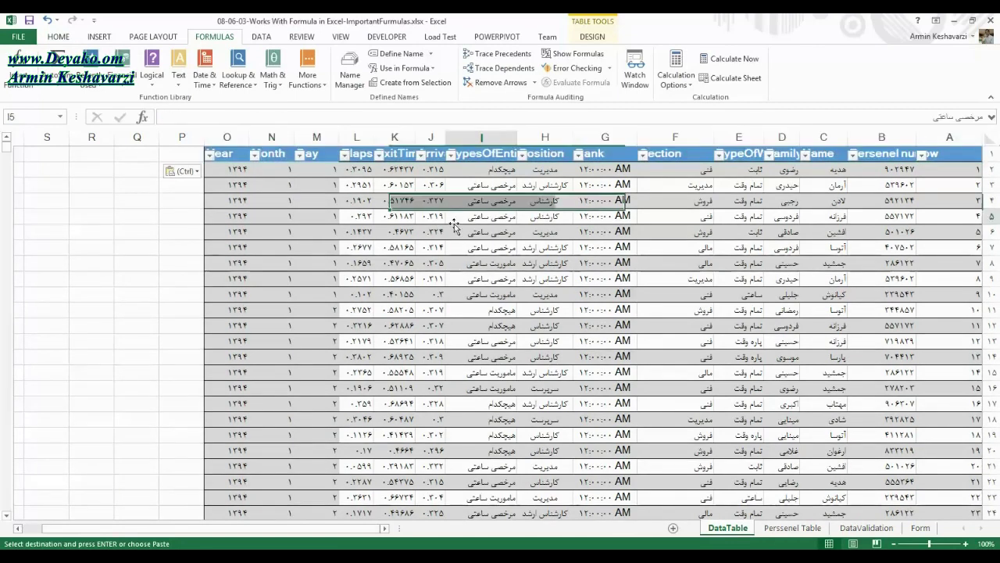
left_click(746, 185)
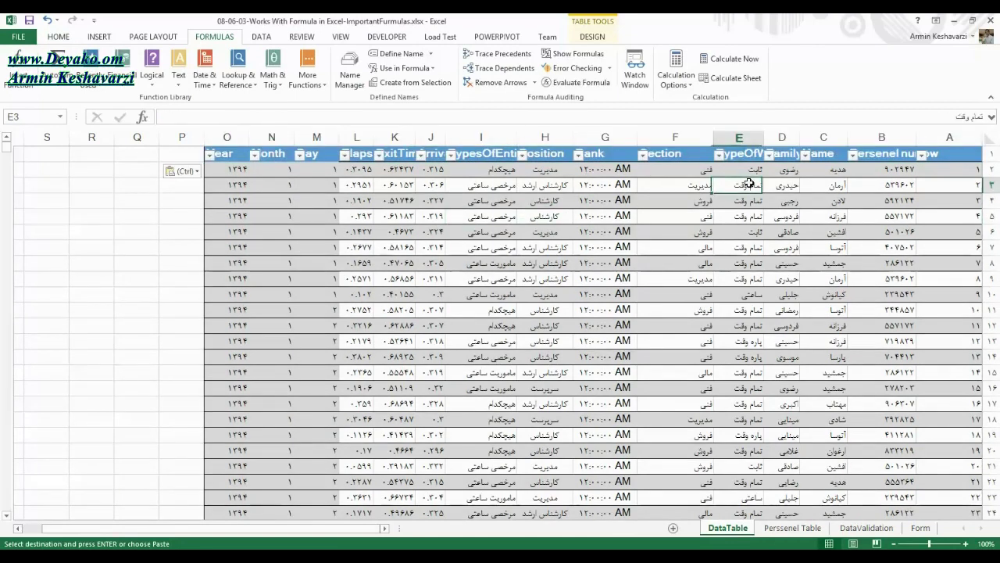
Select Table2 from the Name Box and scroll through its records down to row 1445.
left_click(305, 159)
left_click(60, 118)
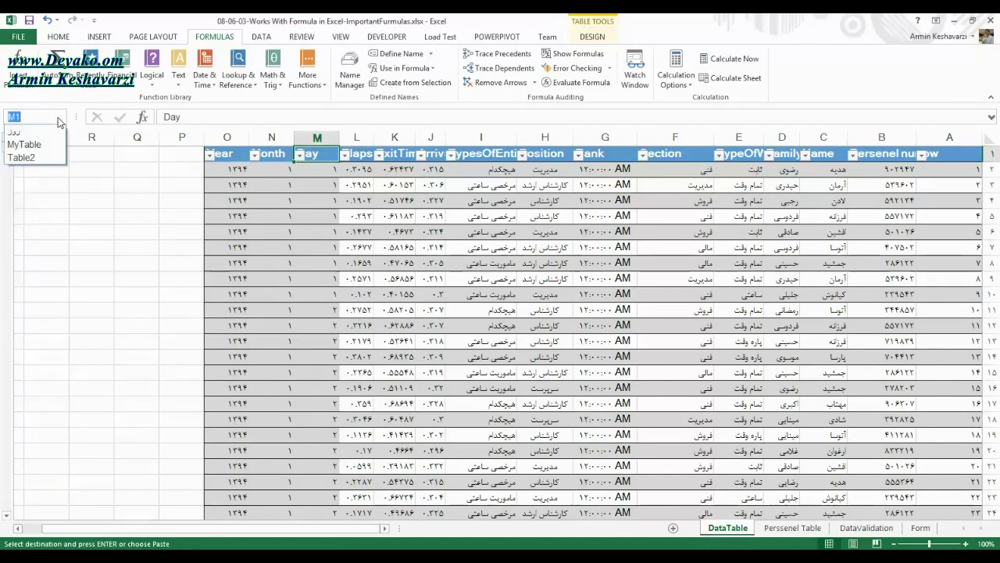
left_click(33, 153)
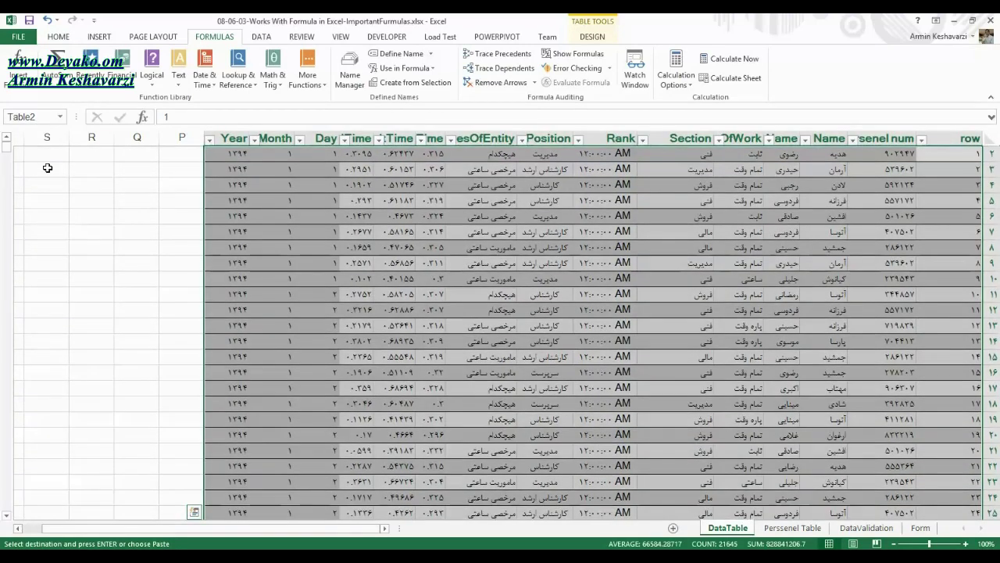
left_click_drag(5, 169, 20, 485)
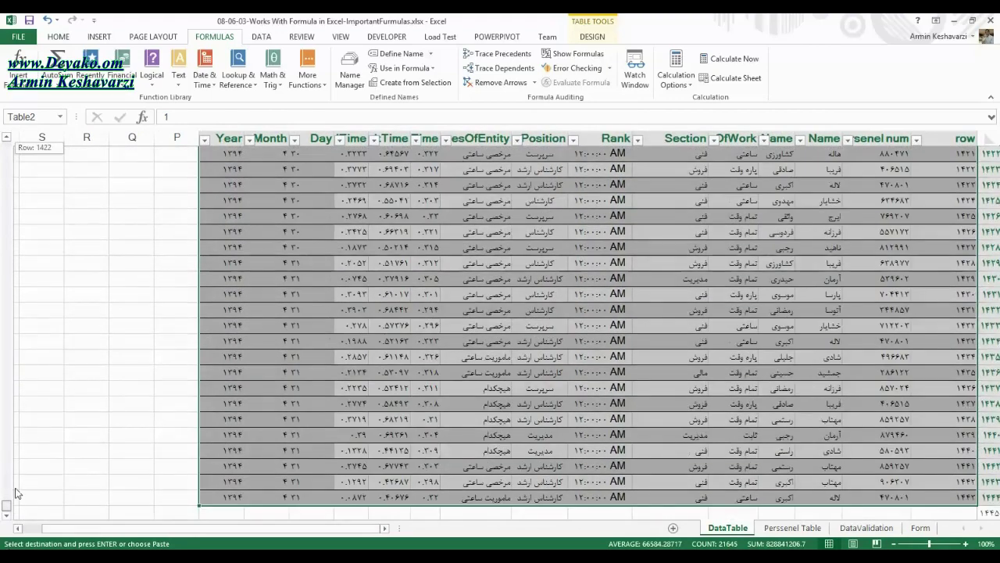
mouse_move(20, 485)
left_mouse_down()
mouse_move(47, 123)
mouse_move(9, 532)
left_mouse_up()
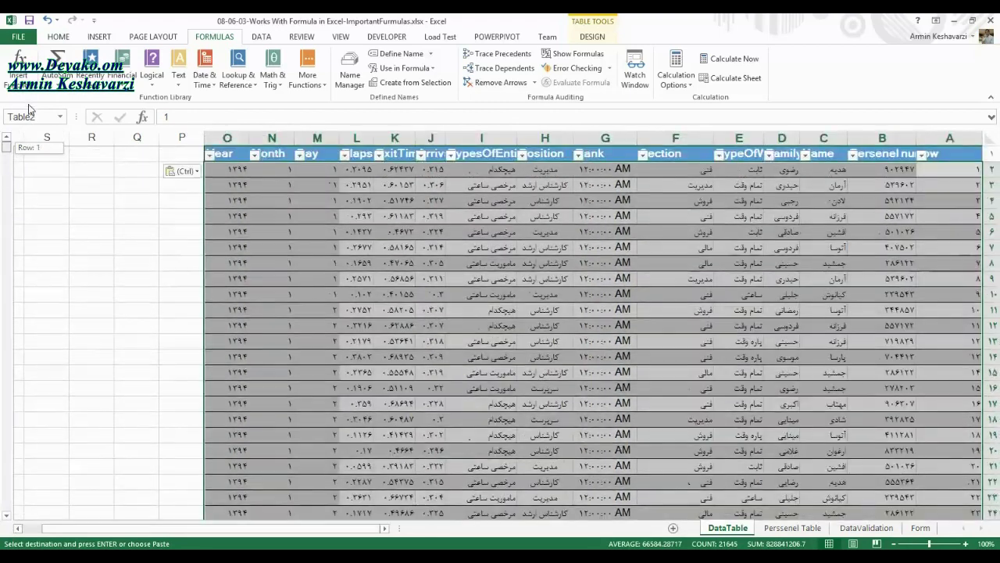
left_click_drag(10, 531, 57, 136)
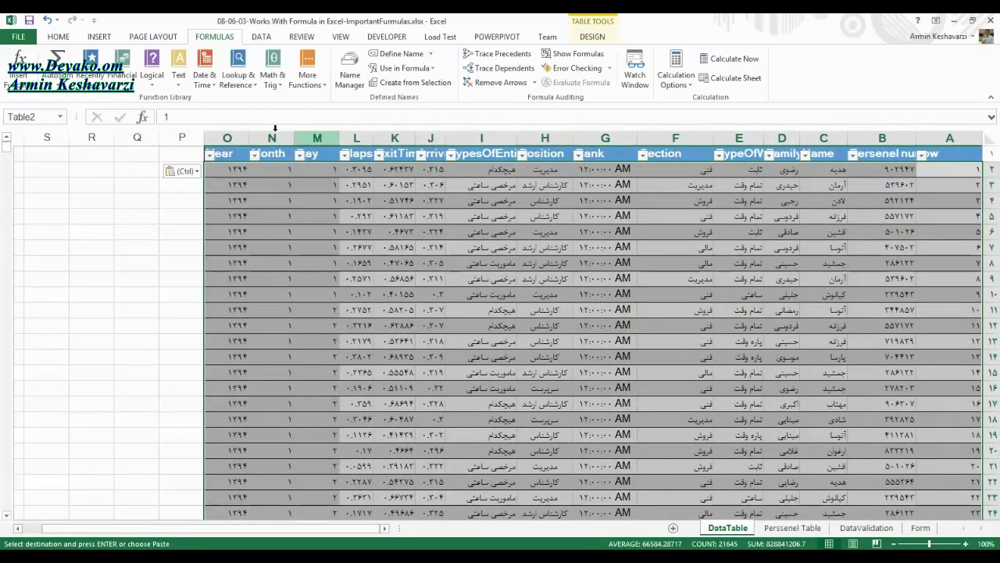
Apply the black-header table style to Table2.
left_click(62, 37)
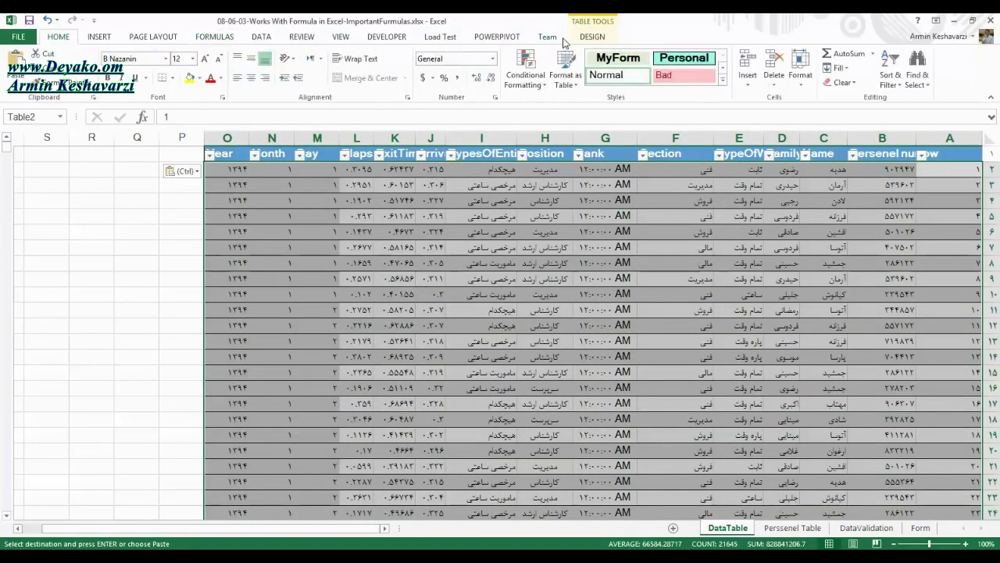
left_click(587, 38)
left_click(690, 66)
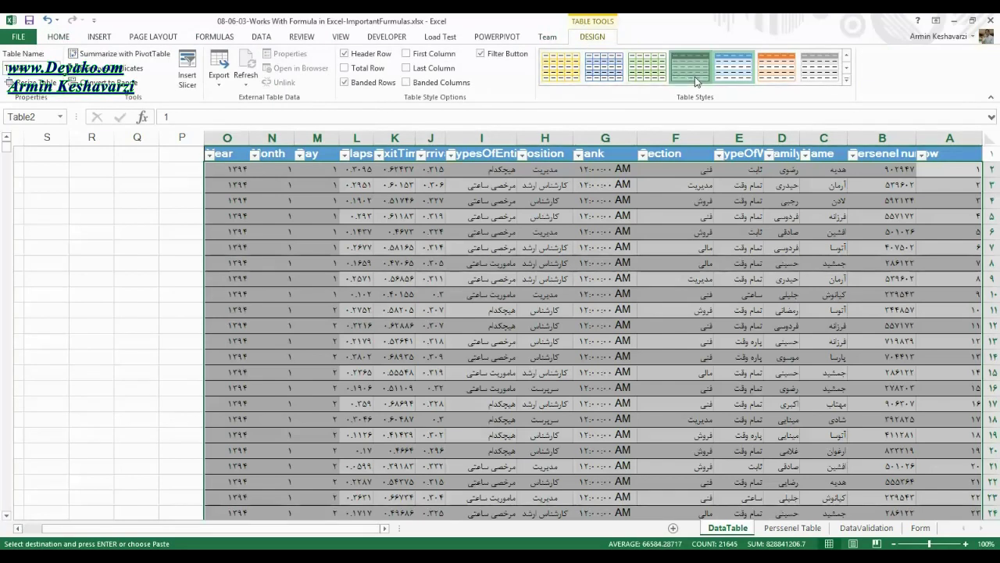
Autofit all Table2 column widths and turn off the header Filter Buttons.
left_click(950, 153)
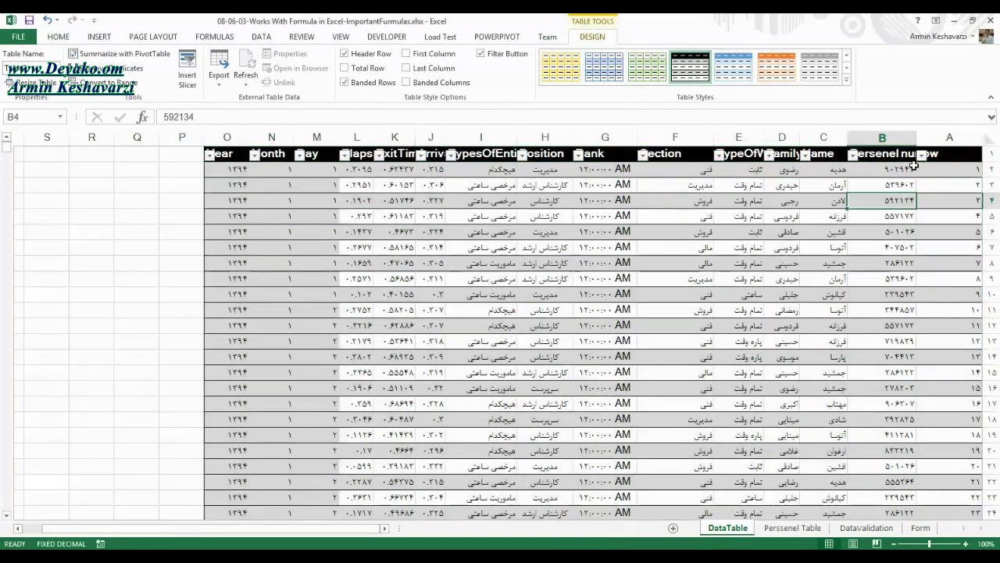
key("ctrl+a")
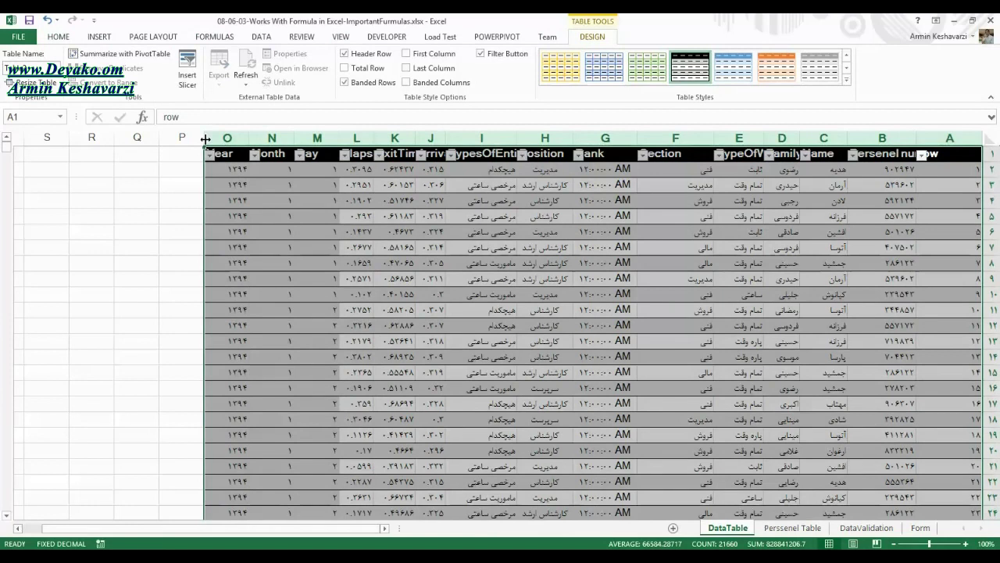
double_click(206, 139)
left_click(746, 212)
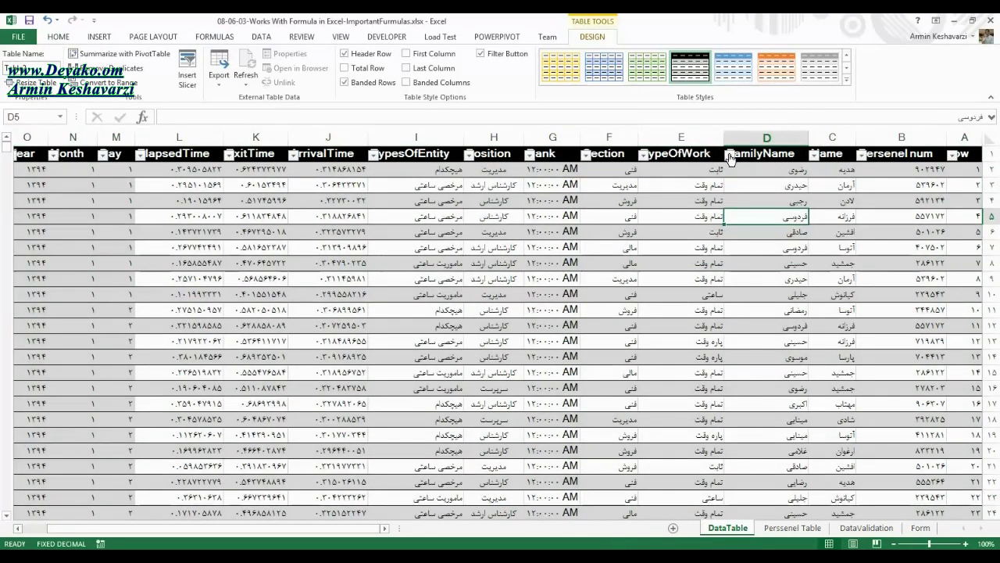
left_click(960, 153)
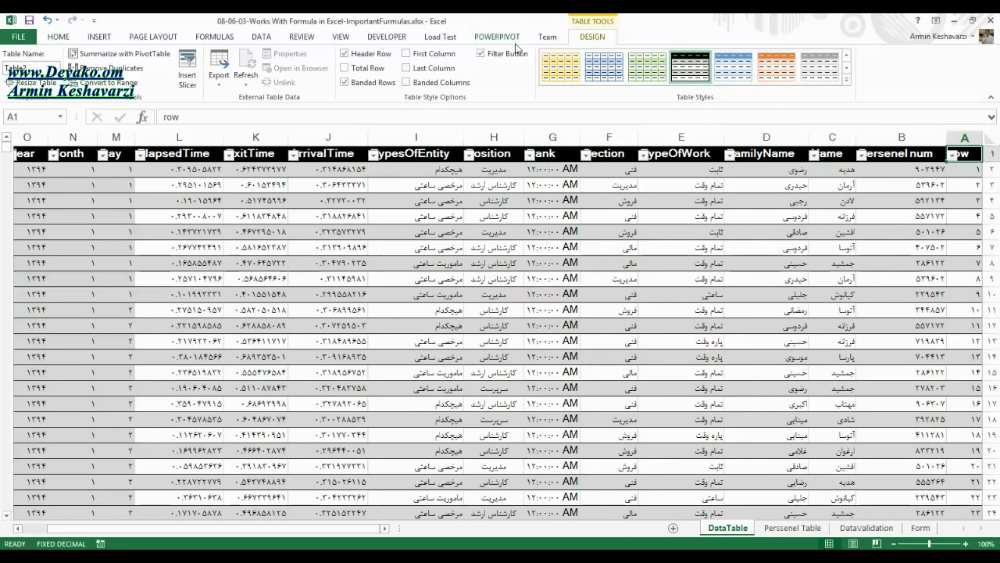
left_click(501, 54)
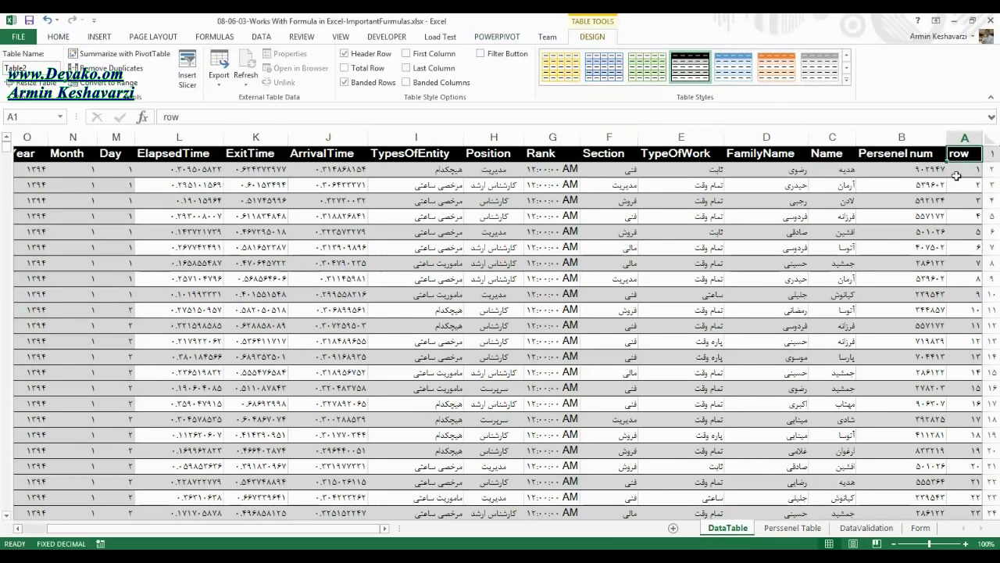
left_click(969, 134)
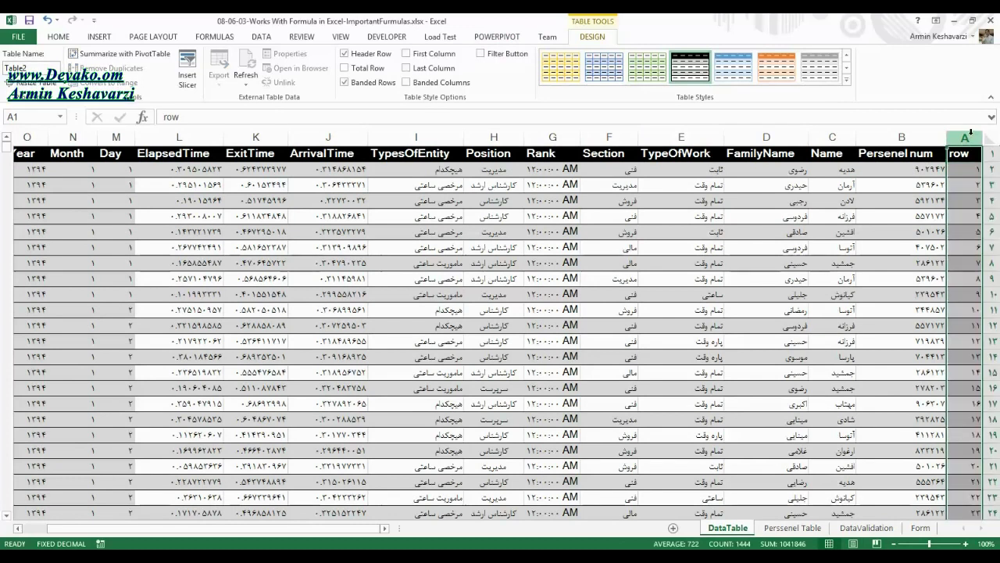
mouse_move(965, 153)
left_mouse_down()
mouse_move(687, 156)
mouse_move(997, 197)
mouse_move(938, 210)
left_mouse_up()
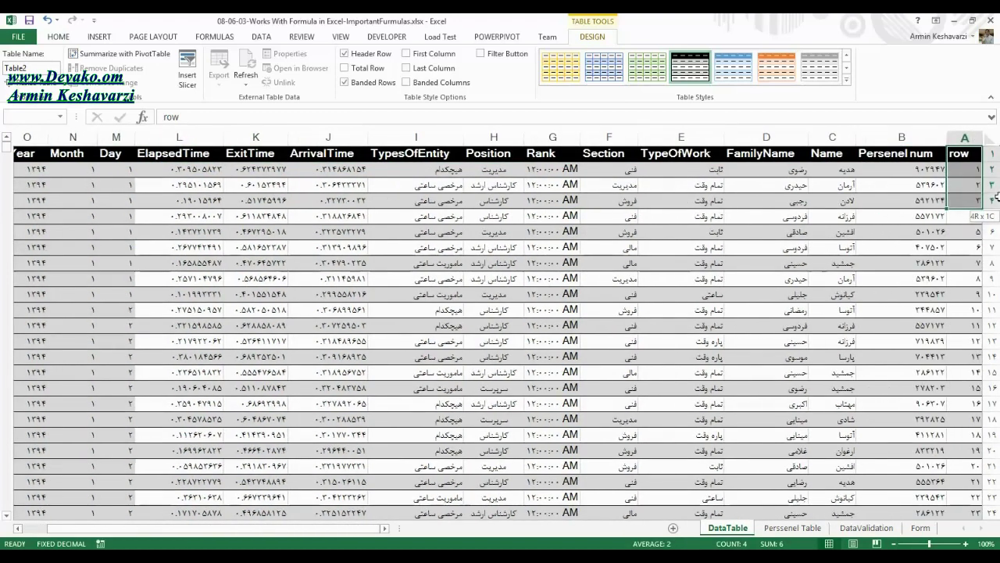
left_click(938, 205)
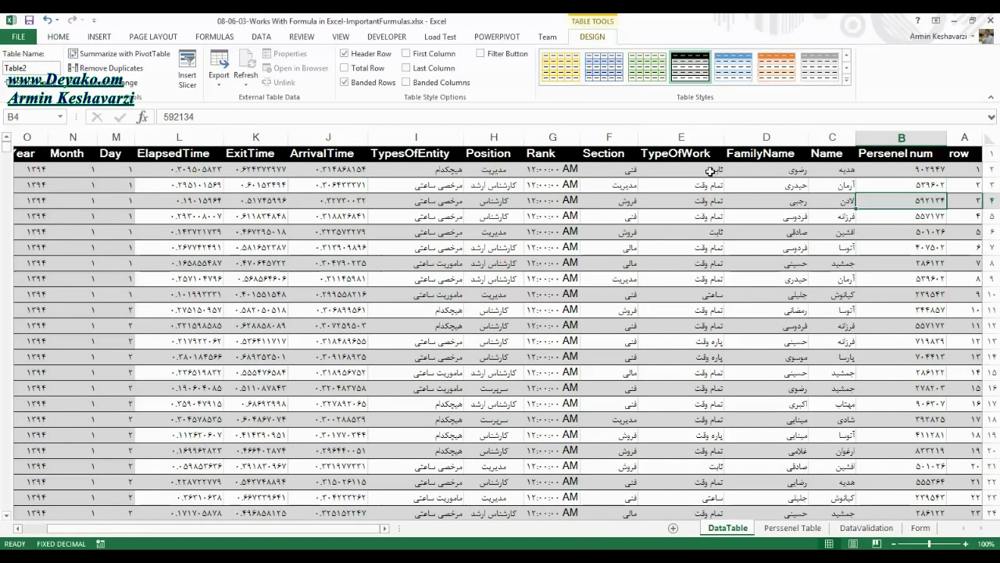
left_click_drag(965, 138, 269, 181)
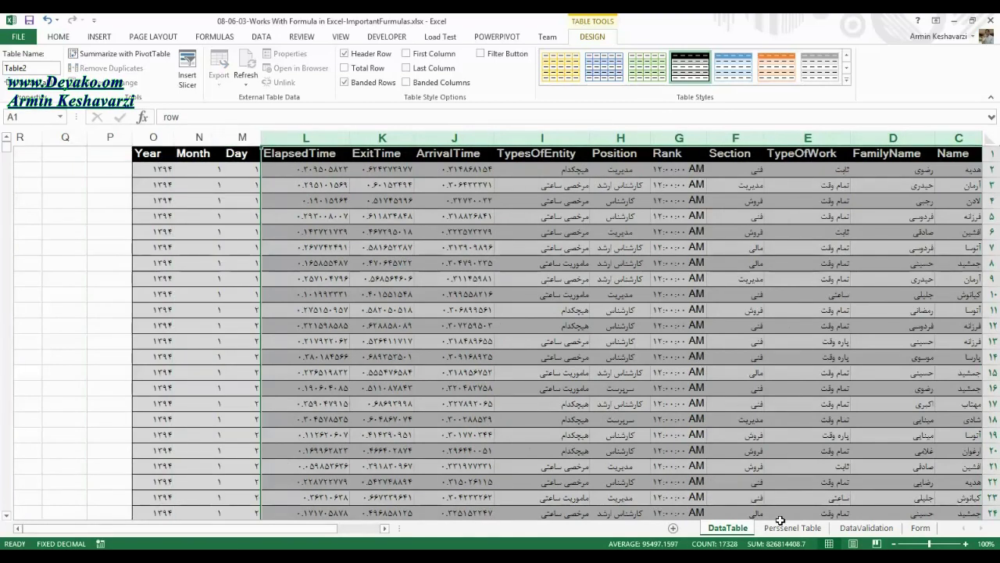
left_click(790, 528)
left_click(955, 172)
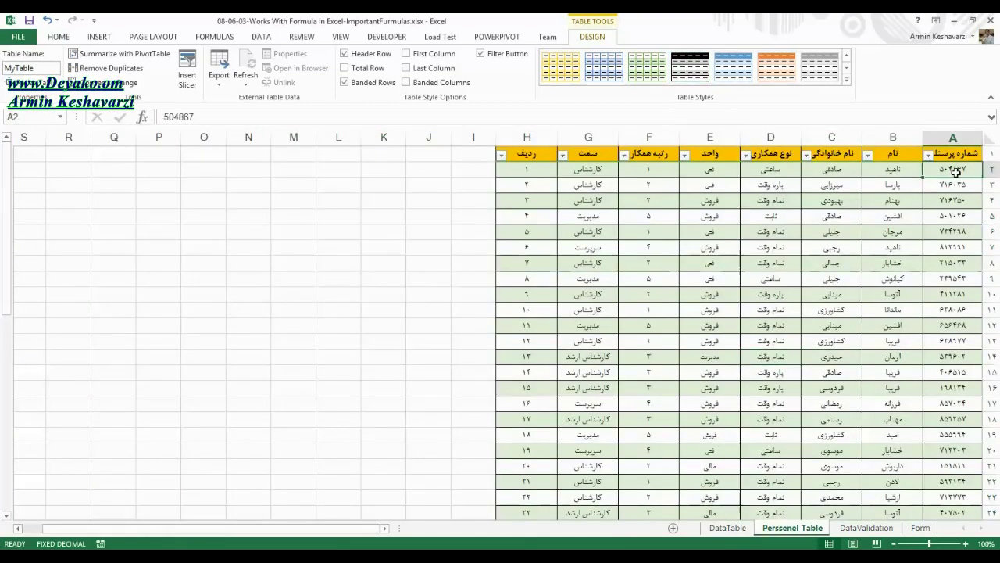
left_click(733, 530)
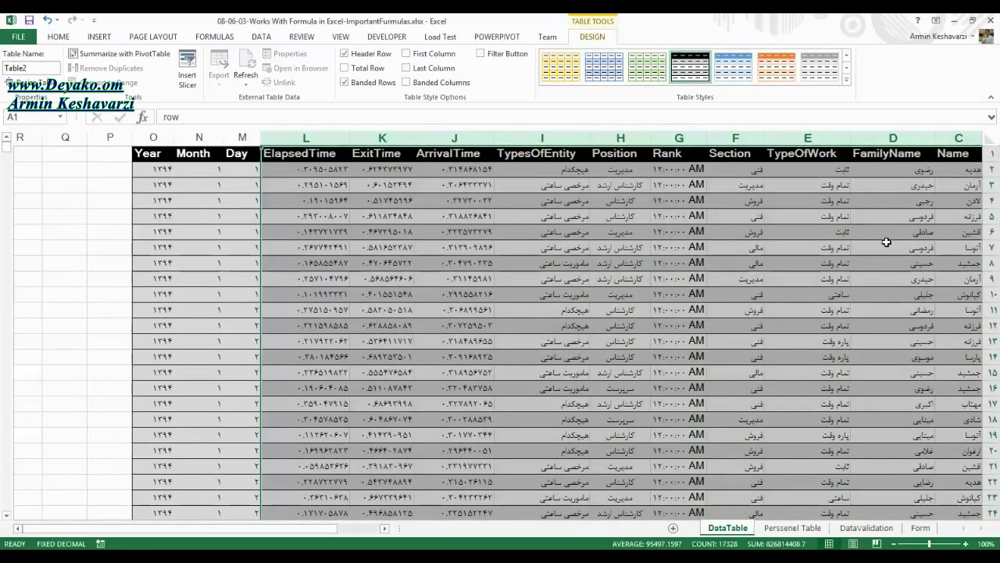
left_click(879, 247)
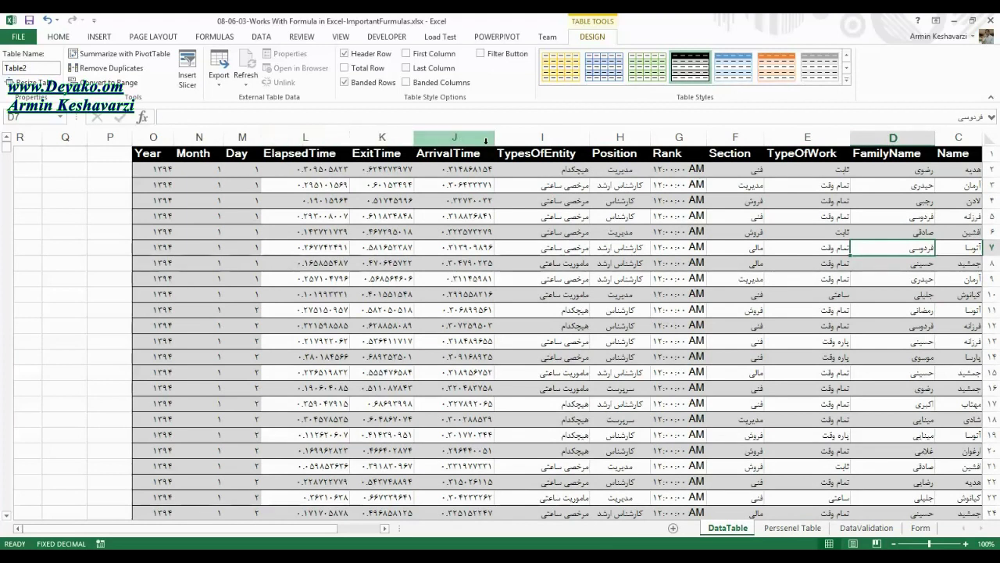
Set the Year, Month and Day columns to No Fill, then return to cell A1.
left_click_drag(243, 137, 153, 137)
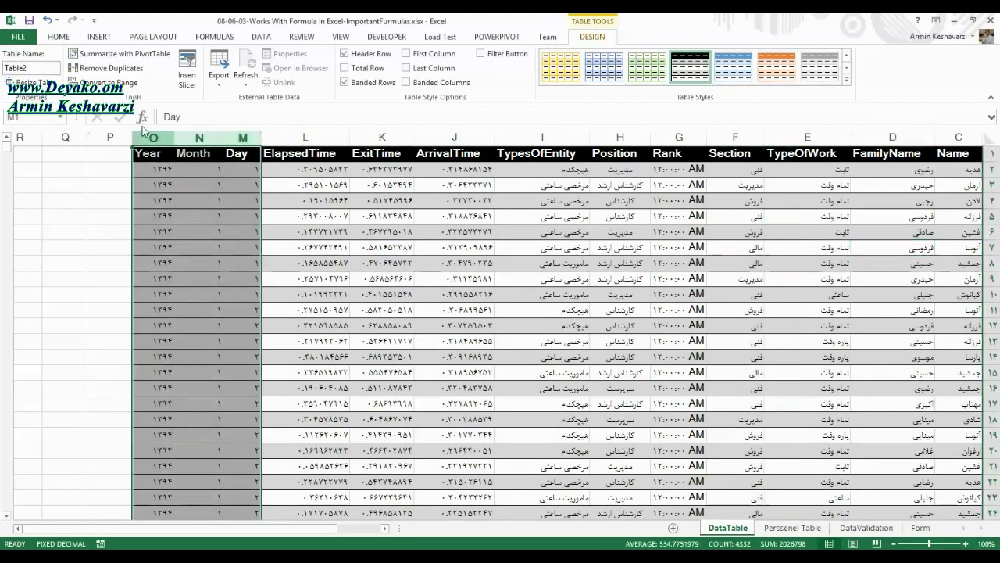
left_click(56, 37)
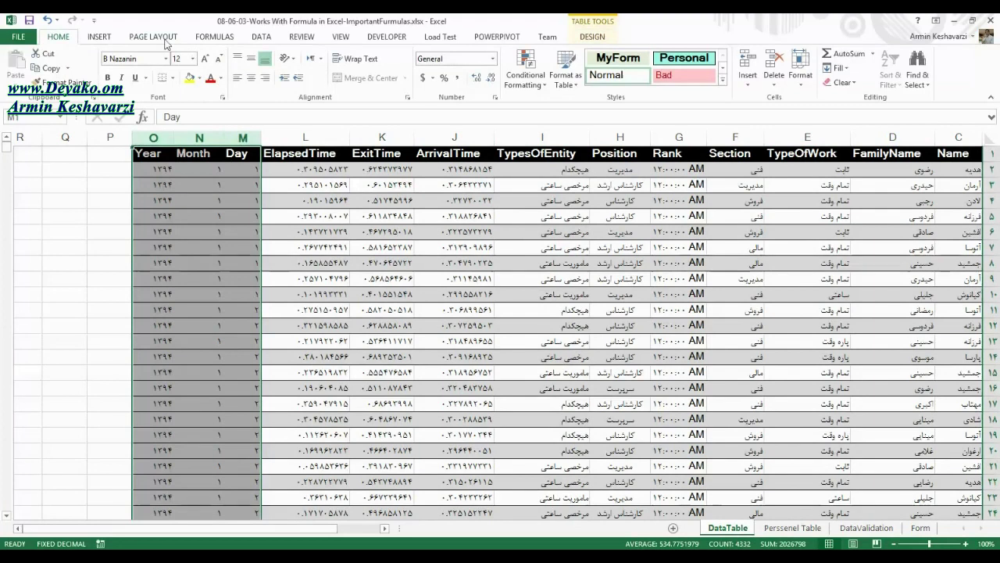
left_click(200, 78)
left_click(213, 213)
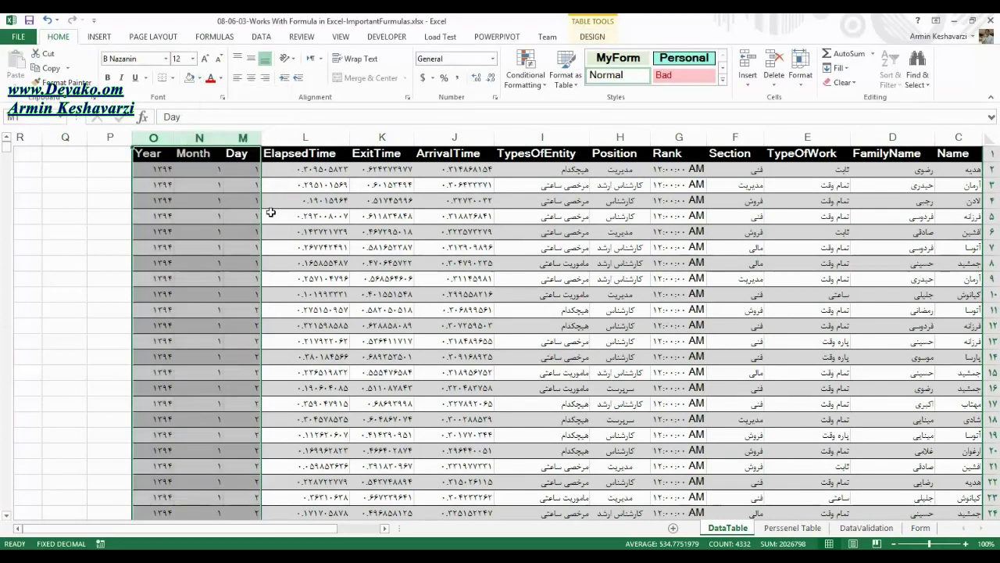
left_click(270, 216)
left_click(830, 272)
left_click_drag(830, 272, 969, 278)
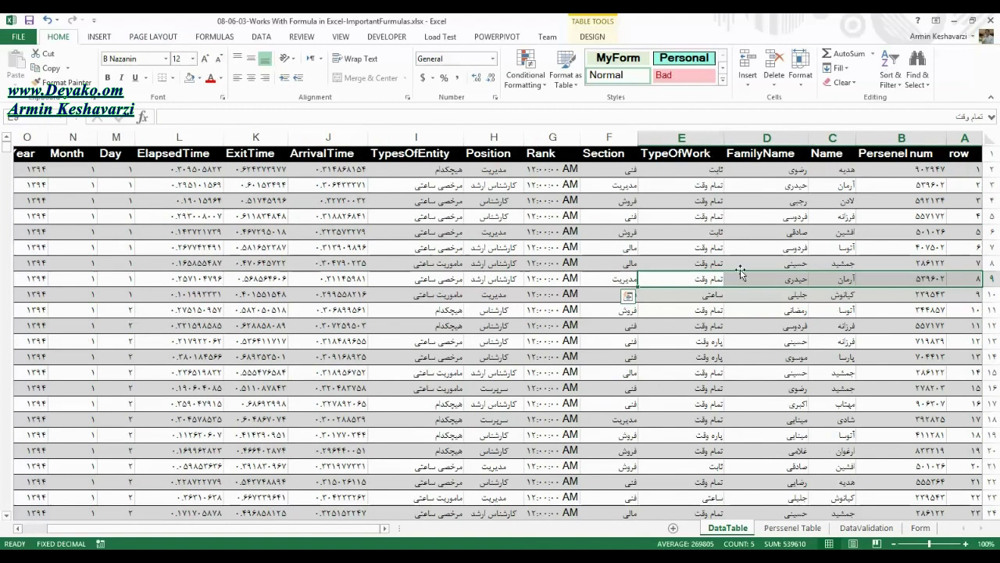
left_click(966, 159)
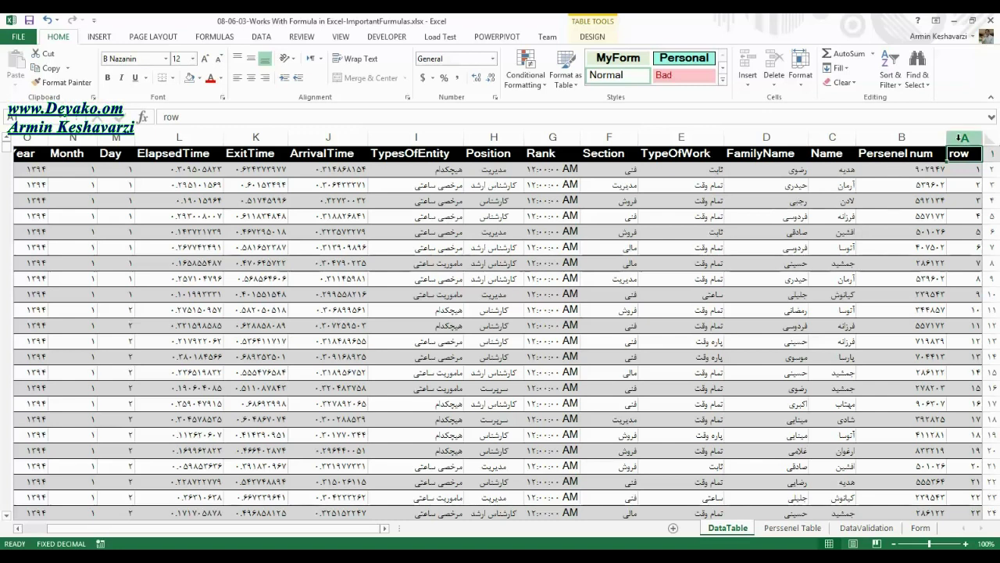
left_click_drag(961, 148, 607, 170)
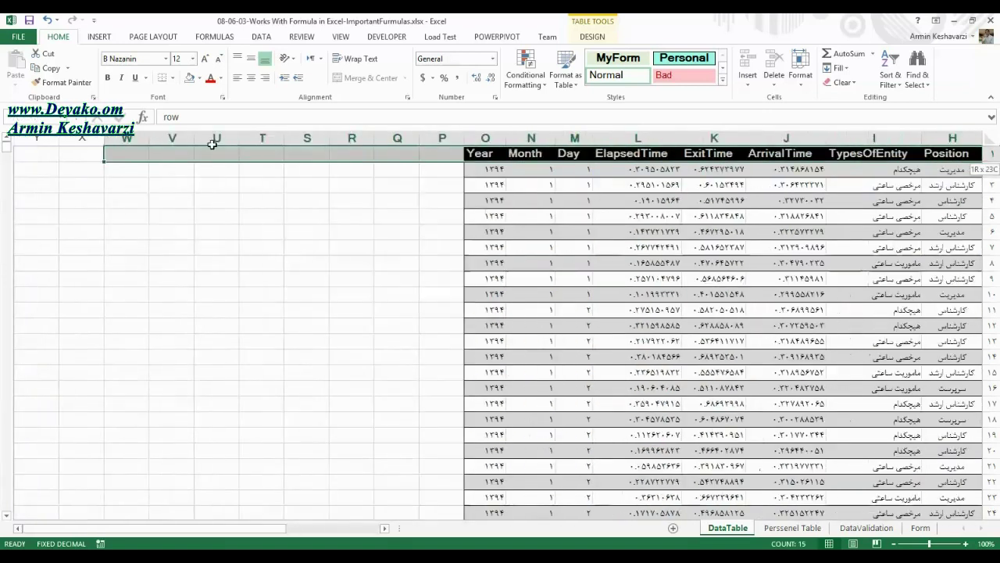
left_click_drag(606, 170, 968, 214)
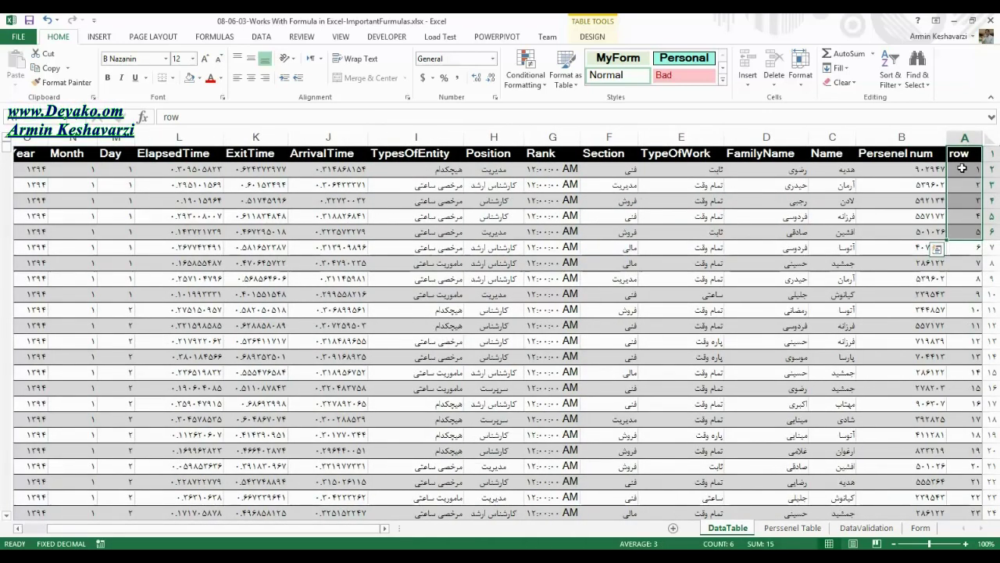
left_click(966, 131)
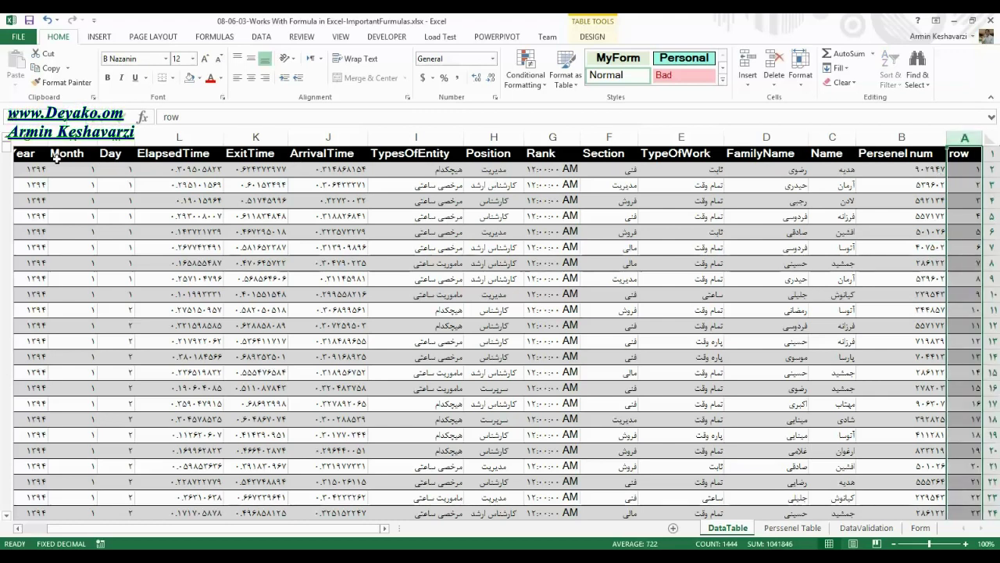
mouse_move(6, 152)
left_mouse_down()
mouse_move(3, 449)
mouse_move(23, 352)
left_mouse_up()
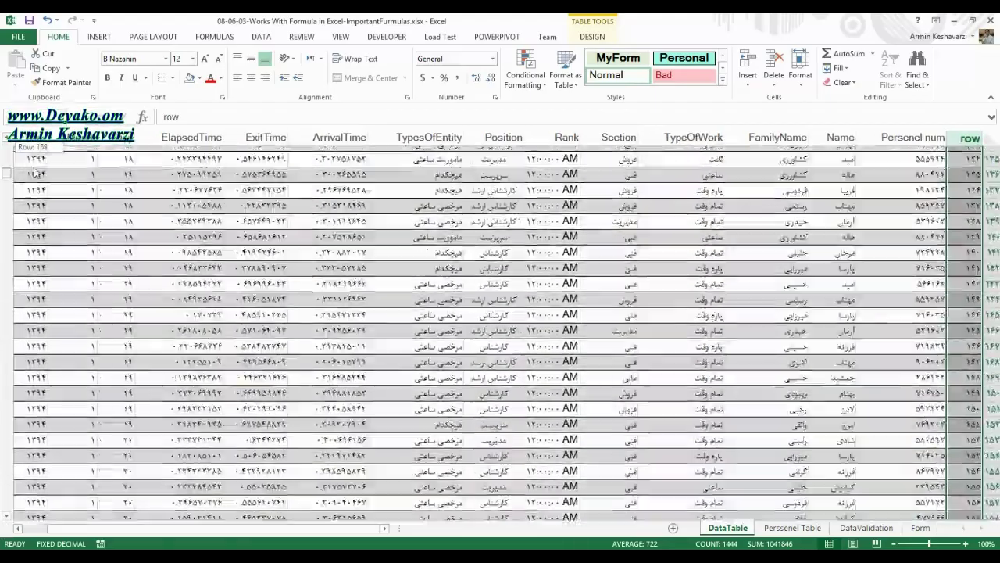
left_click_drag(24, 352, 7, 152)
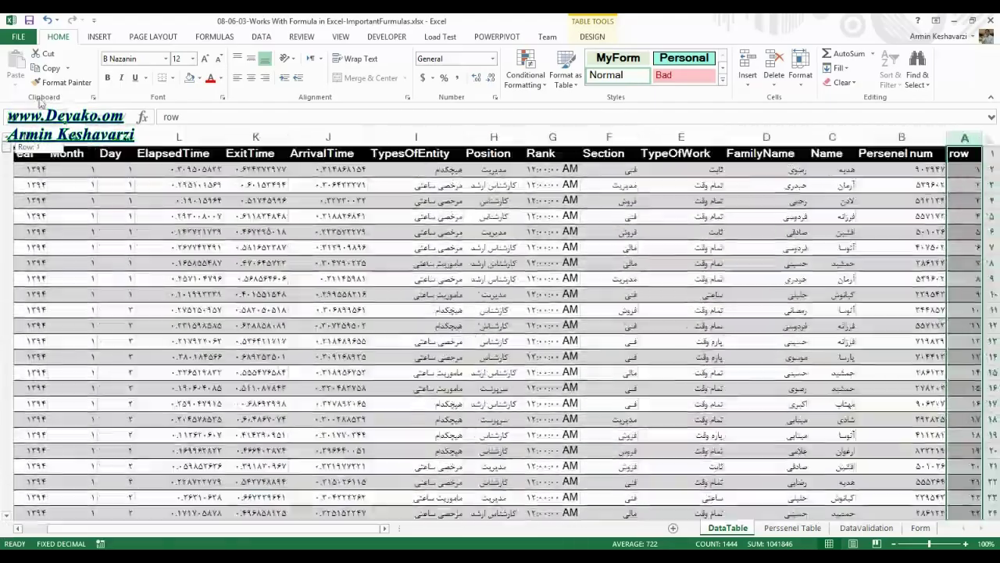
left_click(893, 139)
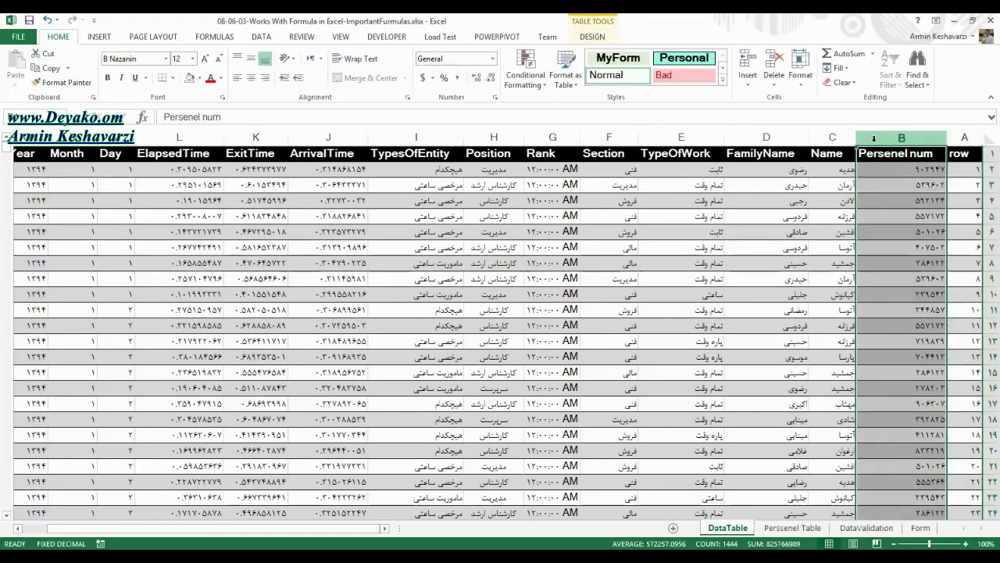
left_click_drag(872, 133, 372, 145)
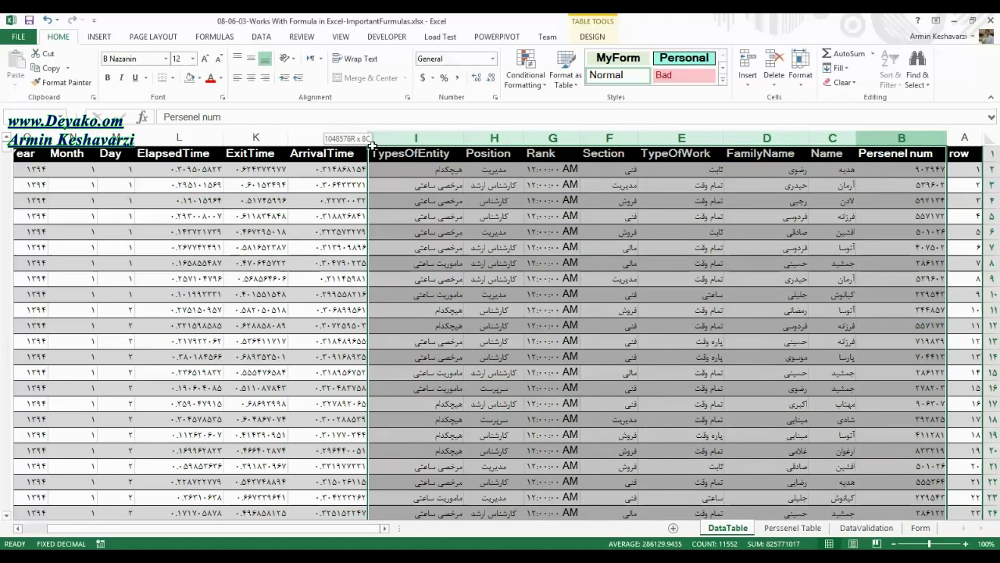
Inspect several Rank cells, which display as 12:00 AM times.
left_click_drag(372, 144, 375, 147)
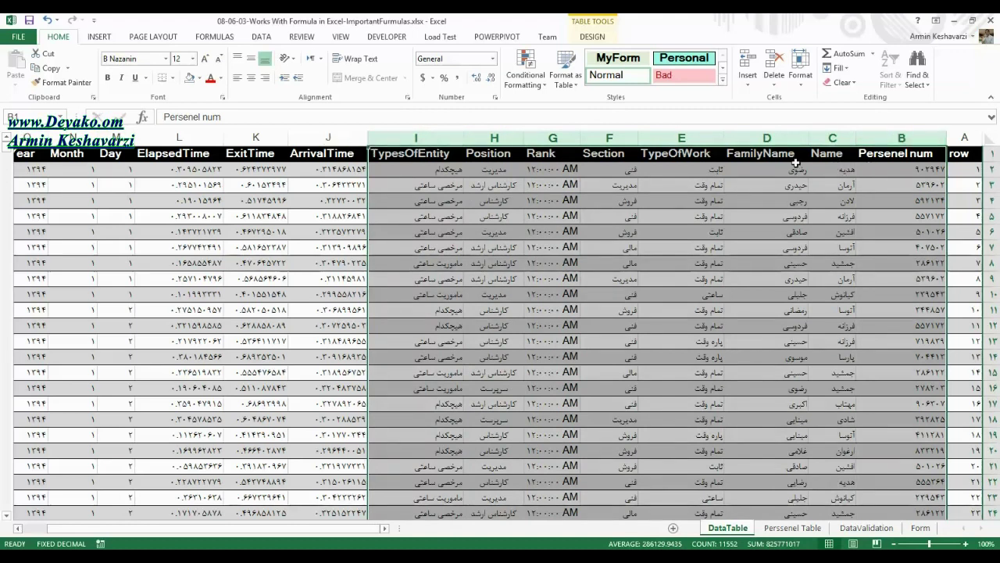
left_click(549, 167)
left_click(552, 201)
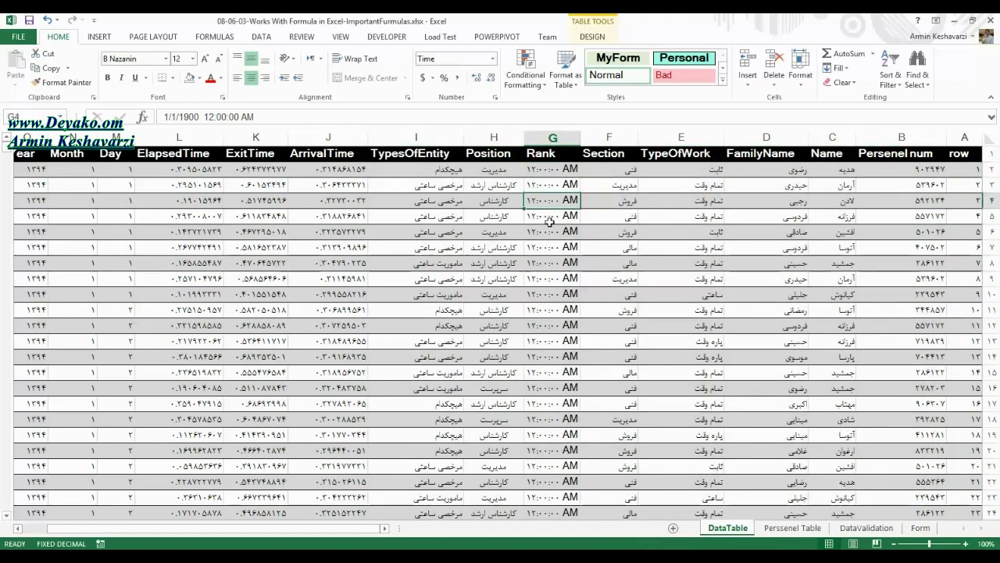
left_click(536, 275)
left_click(547, 339)
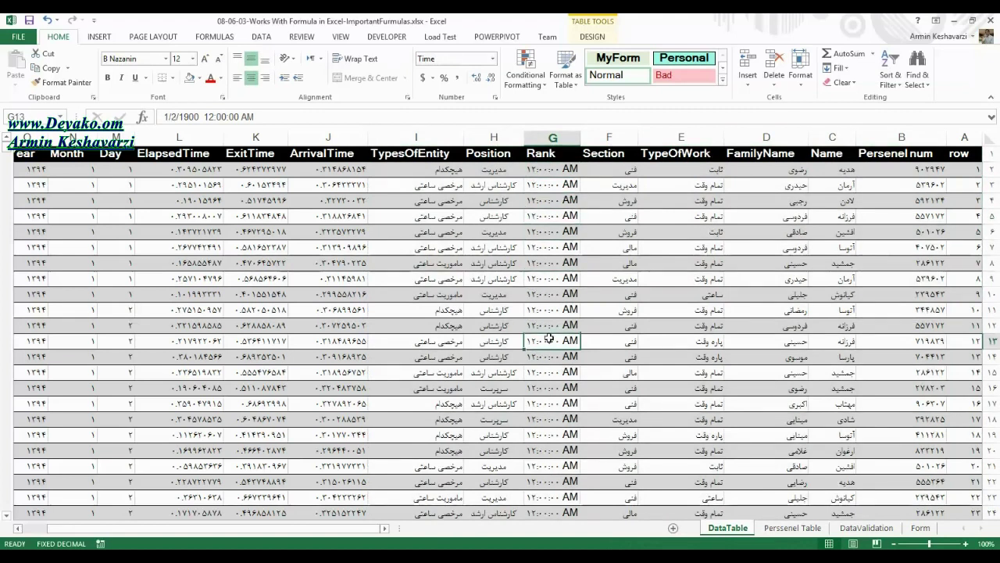
left_click(569, 171)
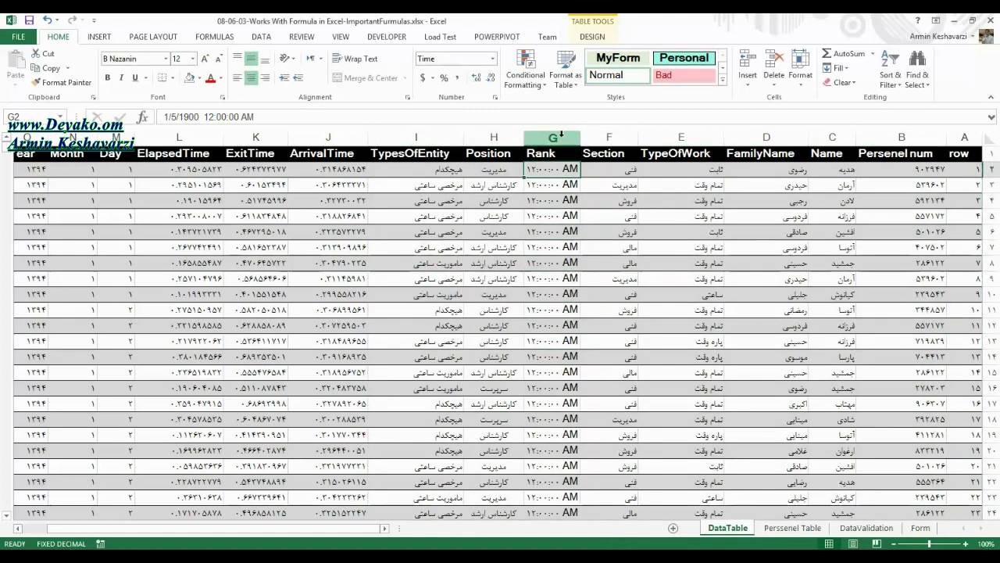
Format the Rank column as Number with zero decimals, so cells show values like 2.
left_click(562, 135)
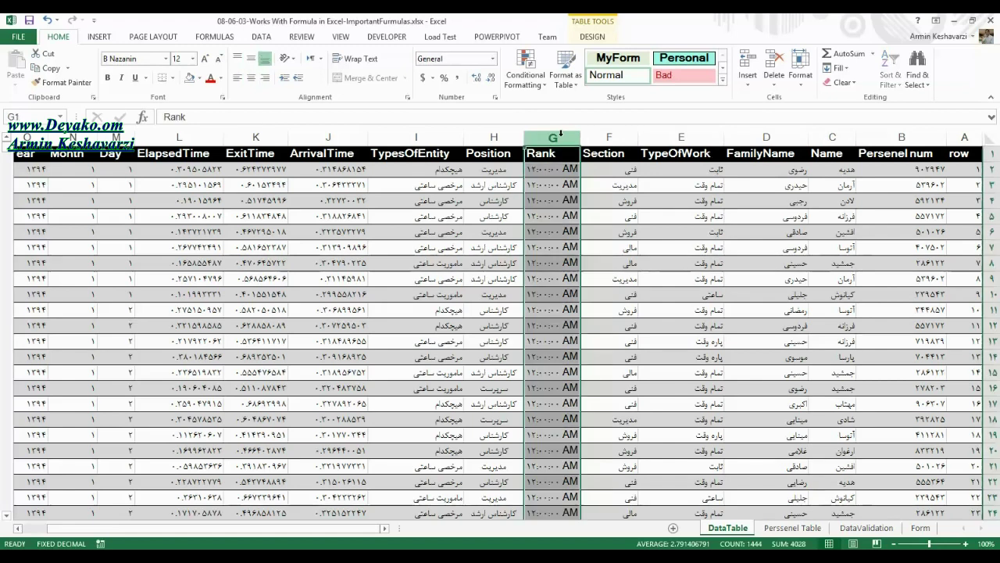
left_click(492, 60)
left_click(465, 105)
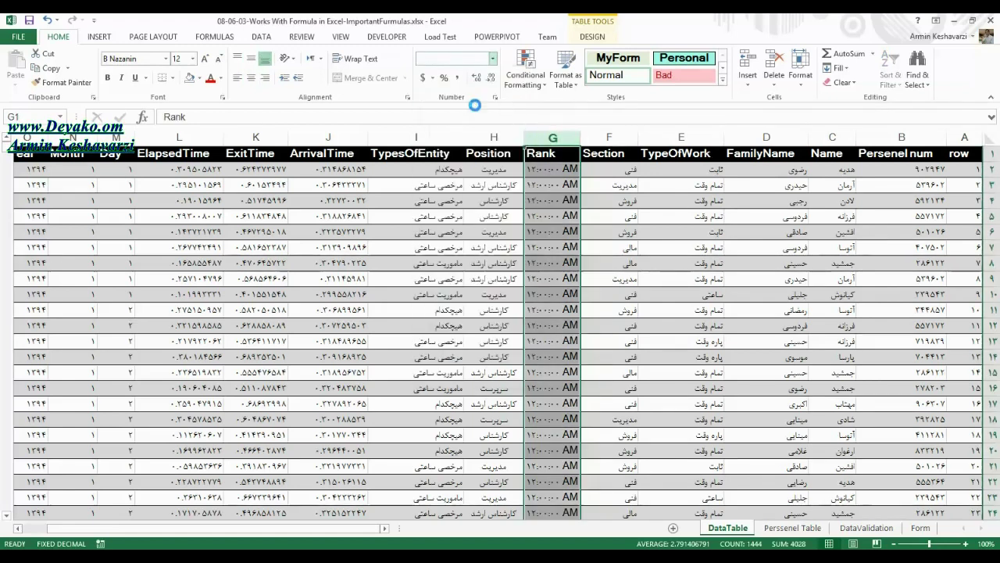
left_click(491, 78)
left_click(491, 78)
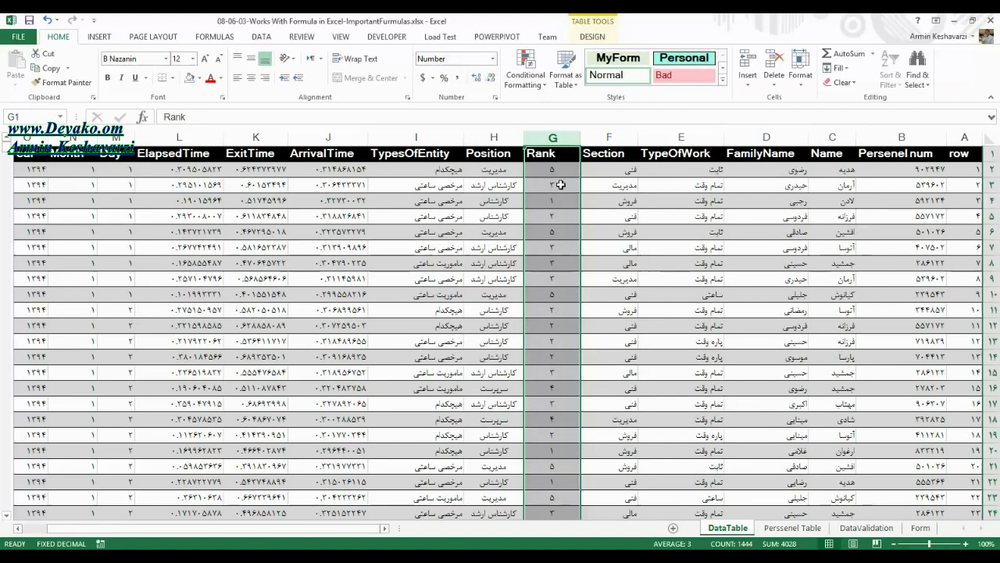
left_click(554, 218)
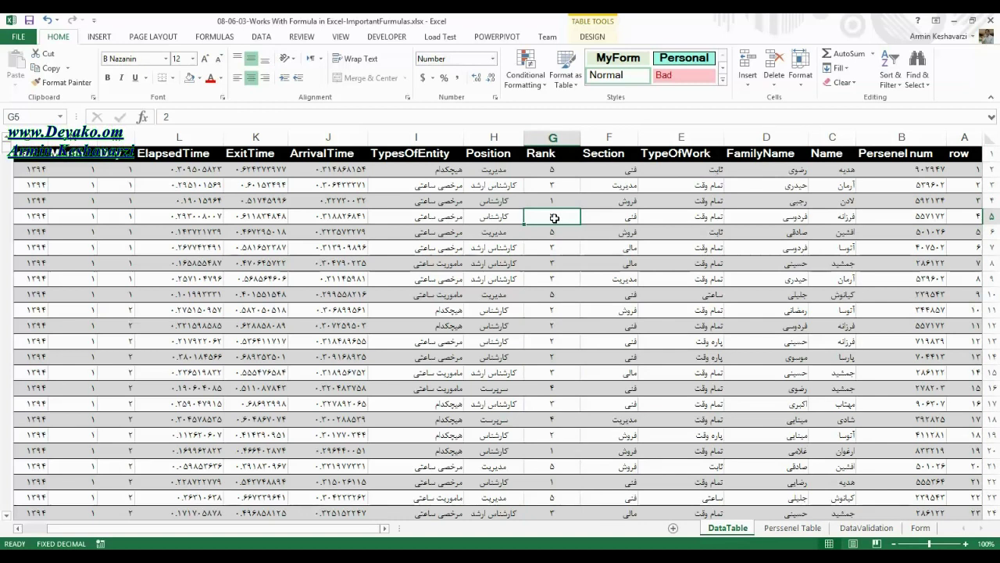
left_click(684, 232)
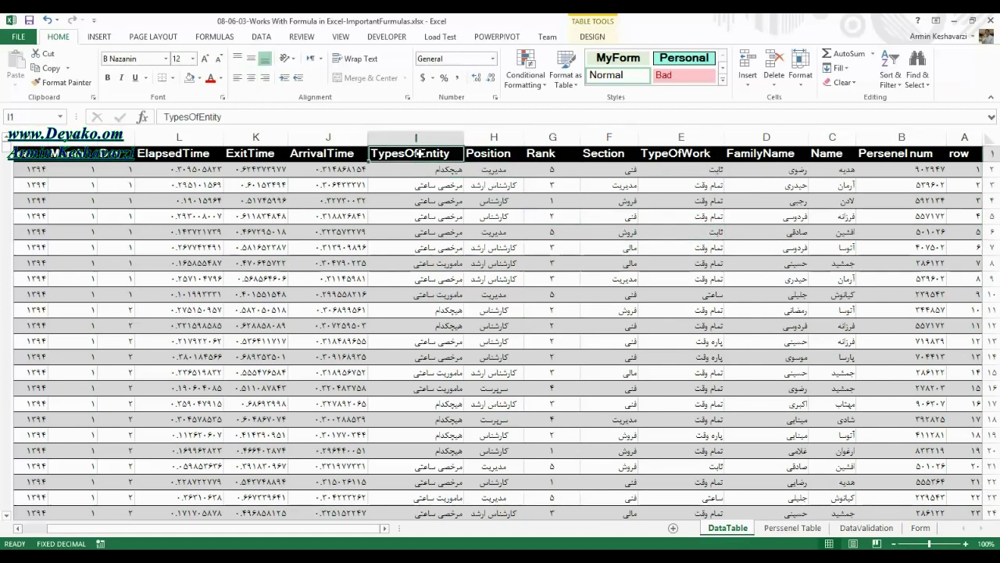
left_click_drag(416, 137, 997, 143)
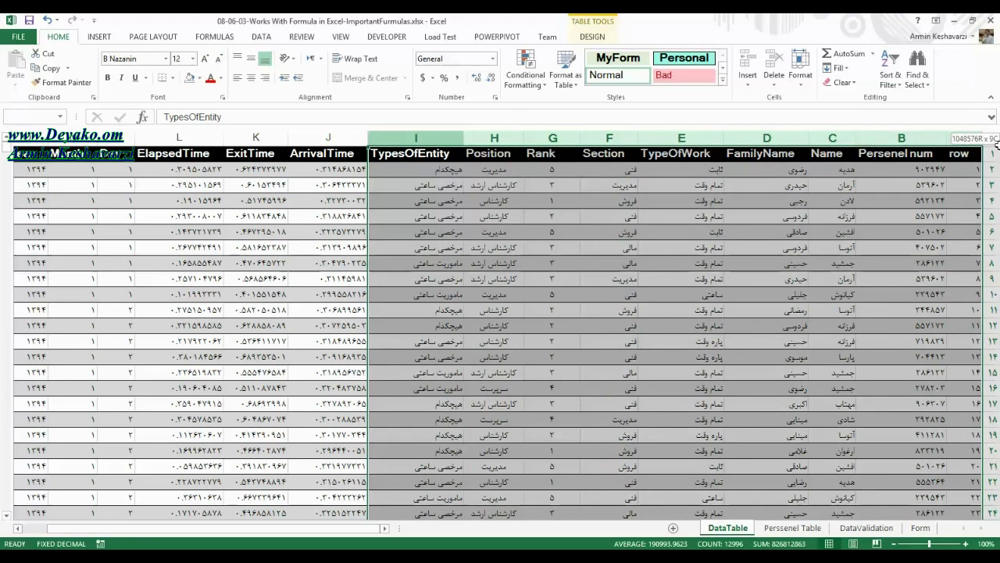
left_click(630, 188)
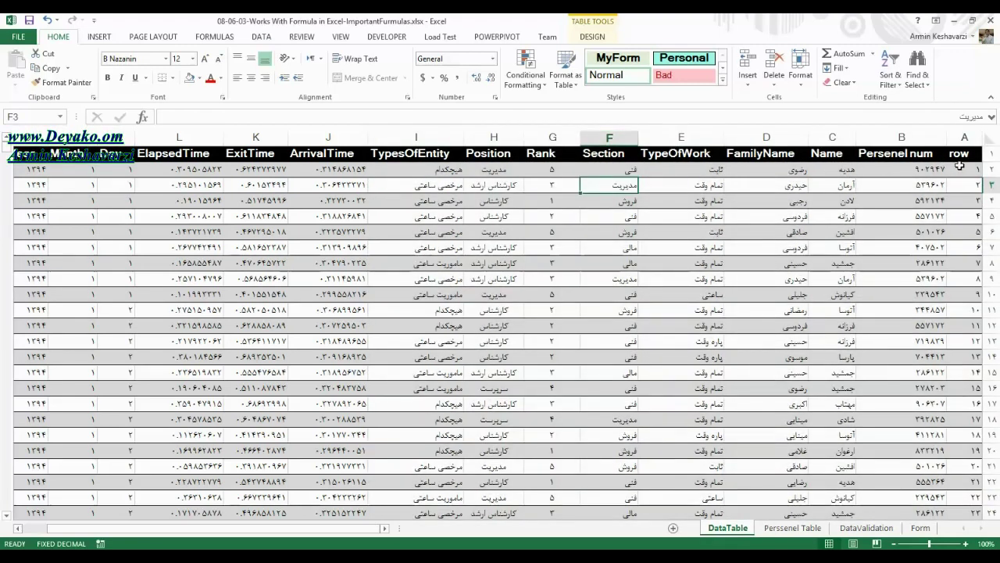
mouse_move(959, 167)
left_mouse_down()
mouse_move(962, 532)
mouse_move(324, 527)
mouse_move(996, 432)
left_mouse_up()
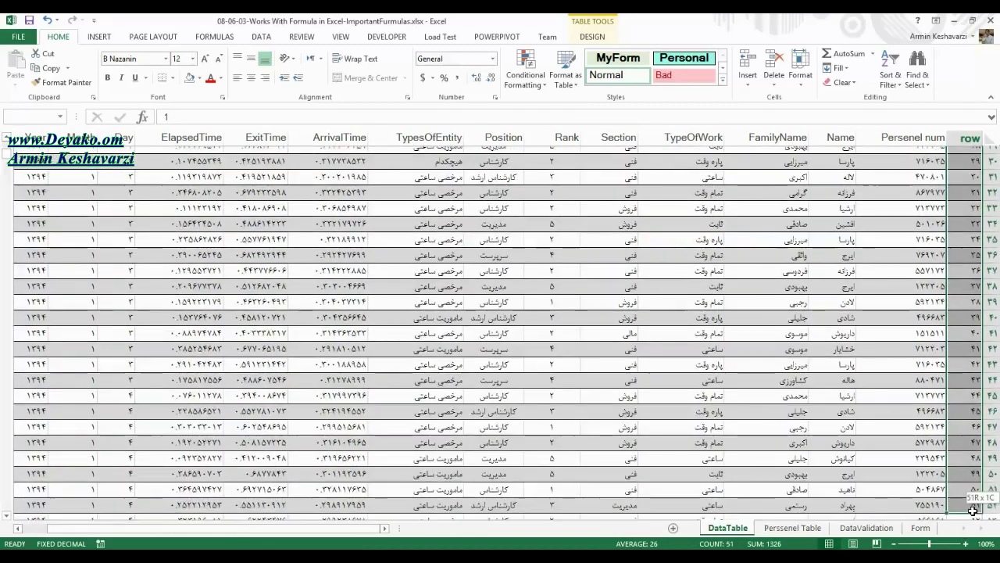
mouse_move(996, 432)
left_mouse_down()
mouse_move(969, 449)
mouse_move(34, 444)
left_mouse_up()
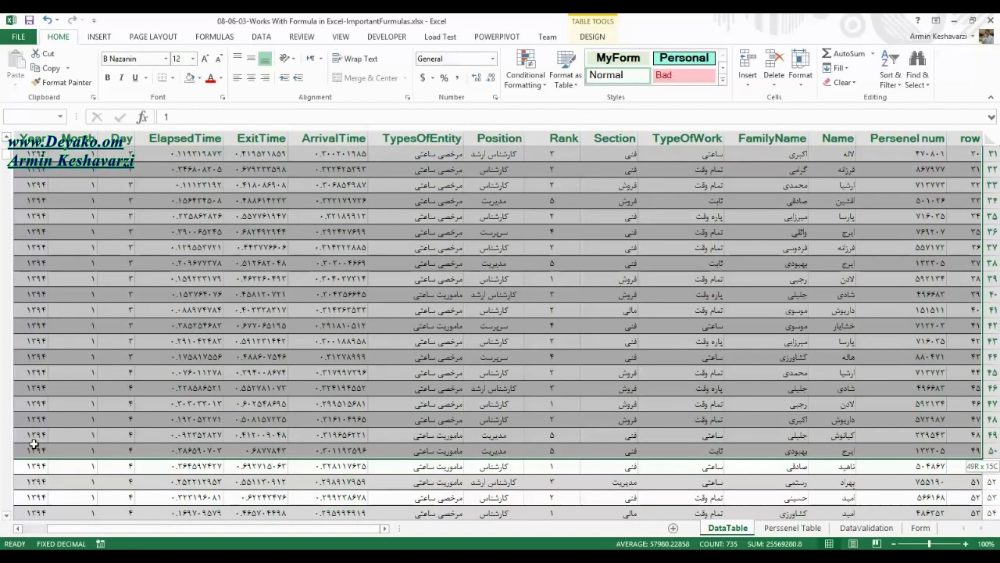
left_click_drag(34, 444, 34, 444)
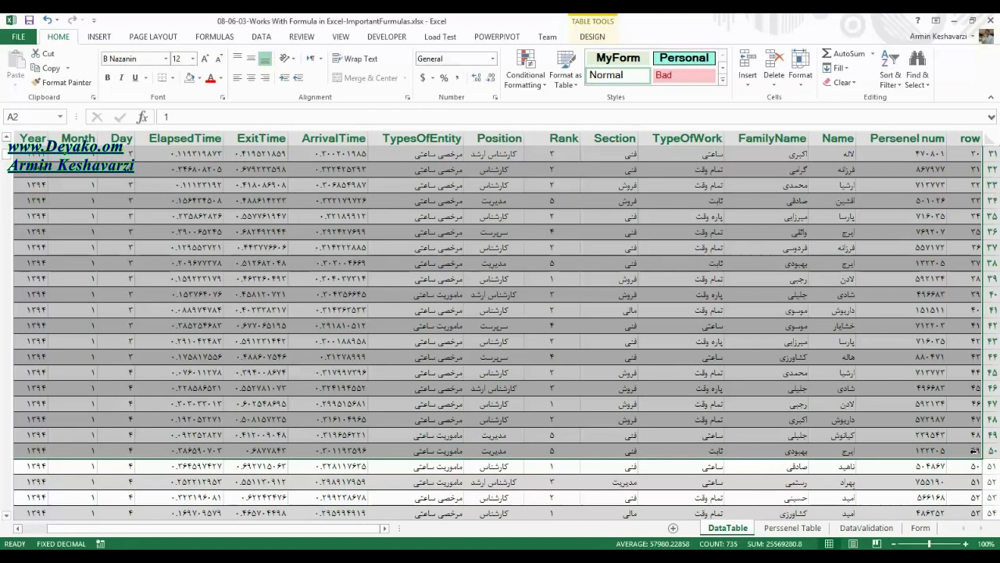
left_click_drag(997, 451, 995, 170)
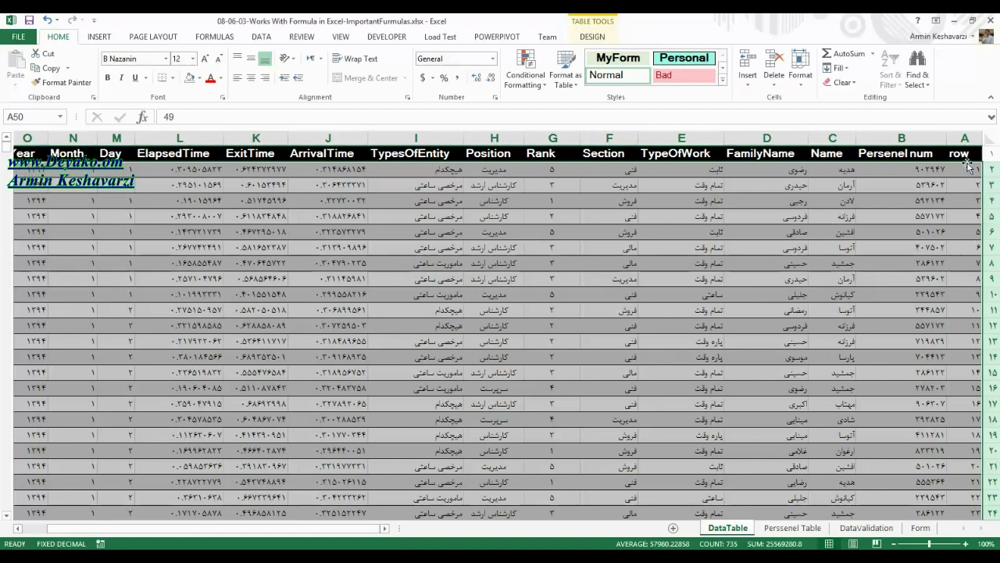
left_click_drag(964, 169, 955, 459)
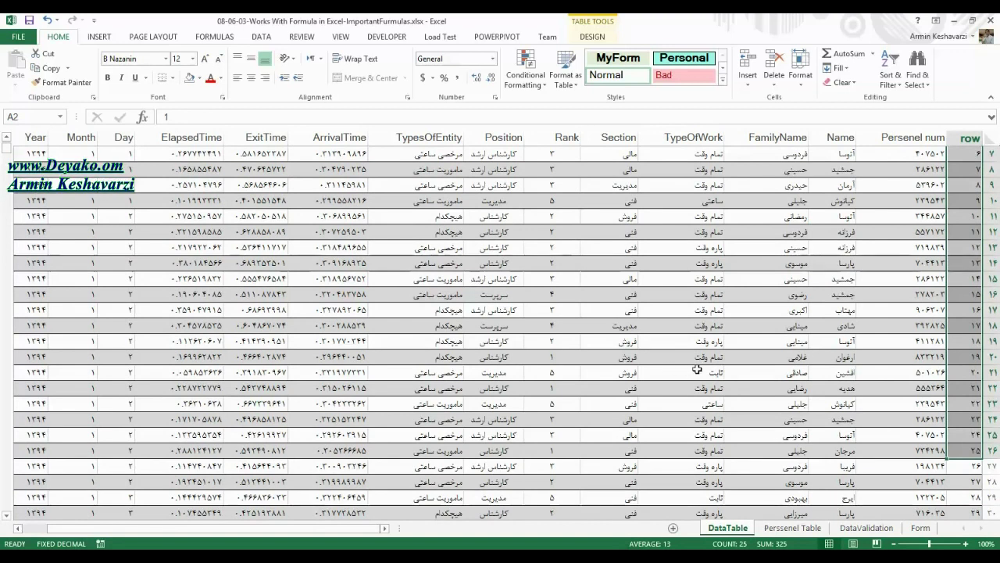
left_click(791, 529)
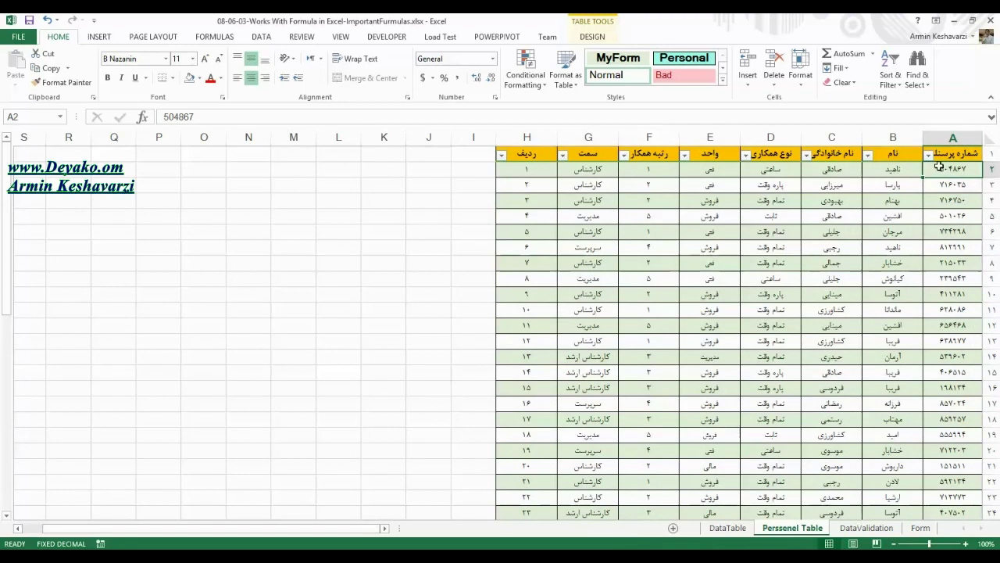
left_click_drag(422, 167, 423, 477)
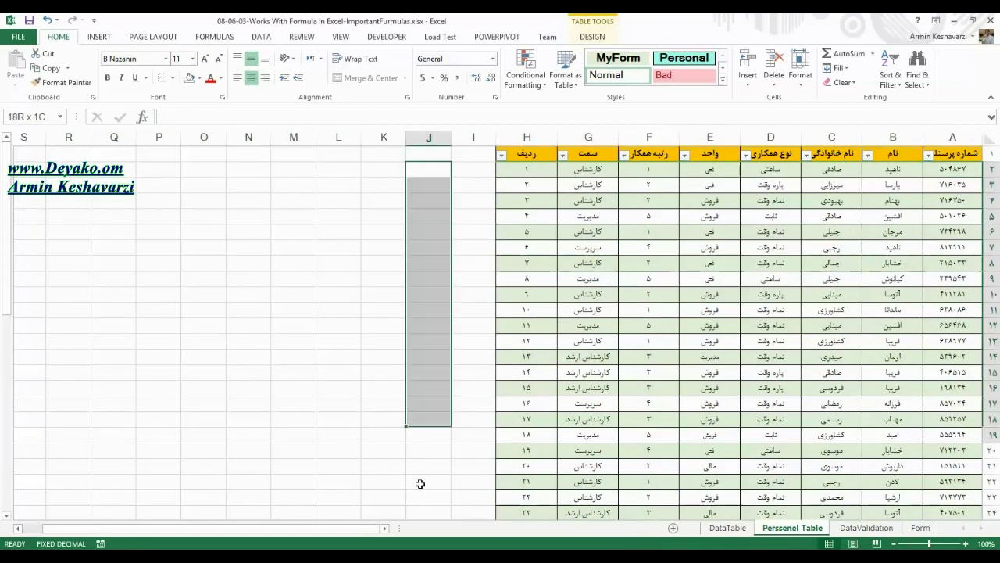
left_click(526, 164)
left_click_drag(526, 164, 977, 436)
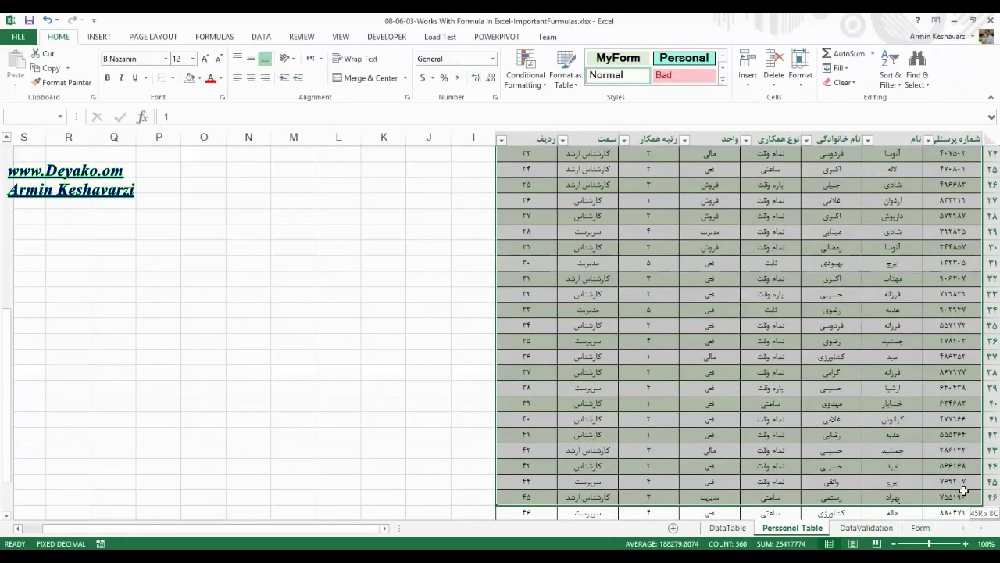
left_click_drag(977, 436, 965, 509)
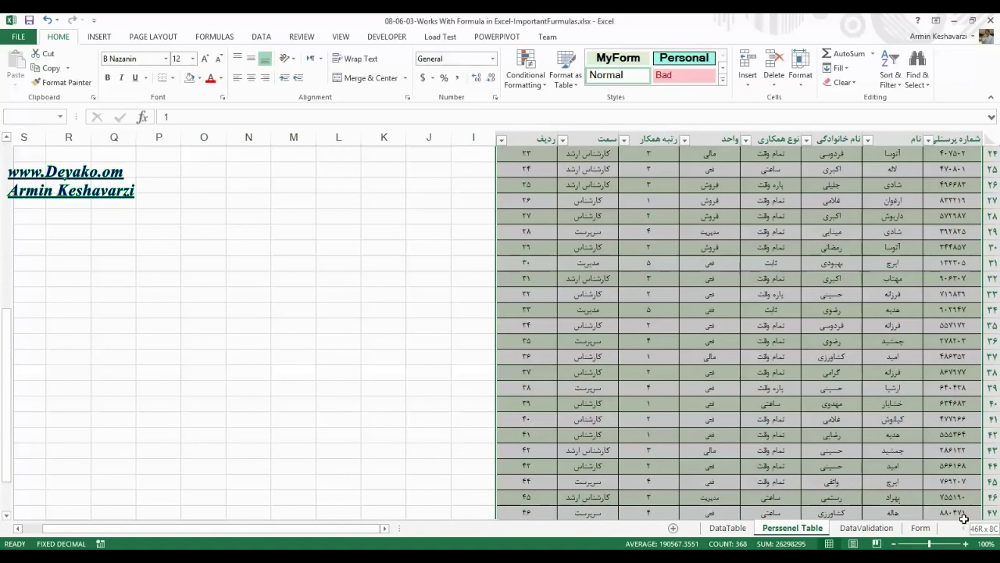
left_click(714, 529)
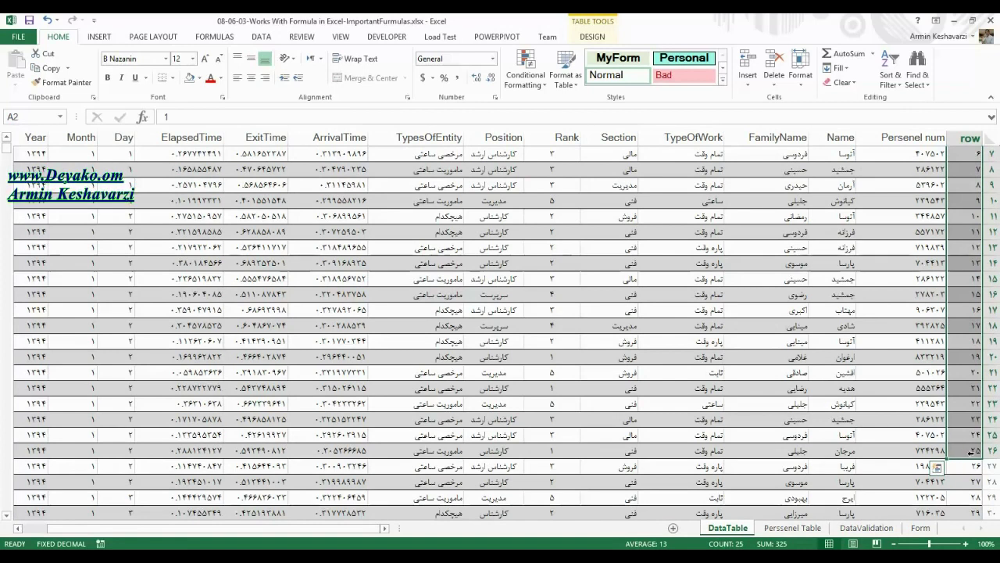
left_click_drag(906, 451, 900, 119)
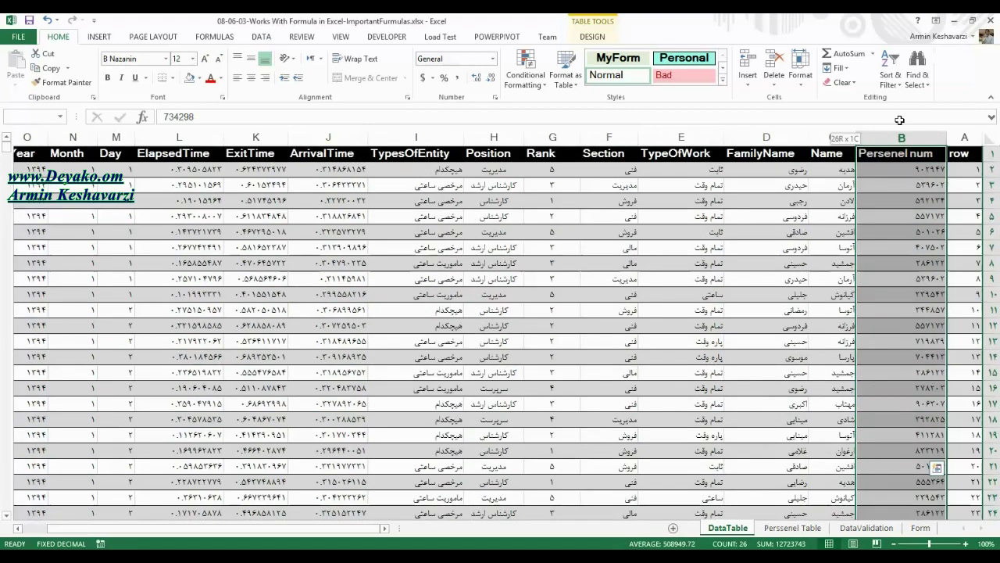
left_click(836, 169)
key("ctrl+shift+End")
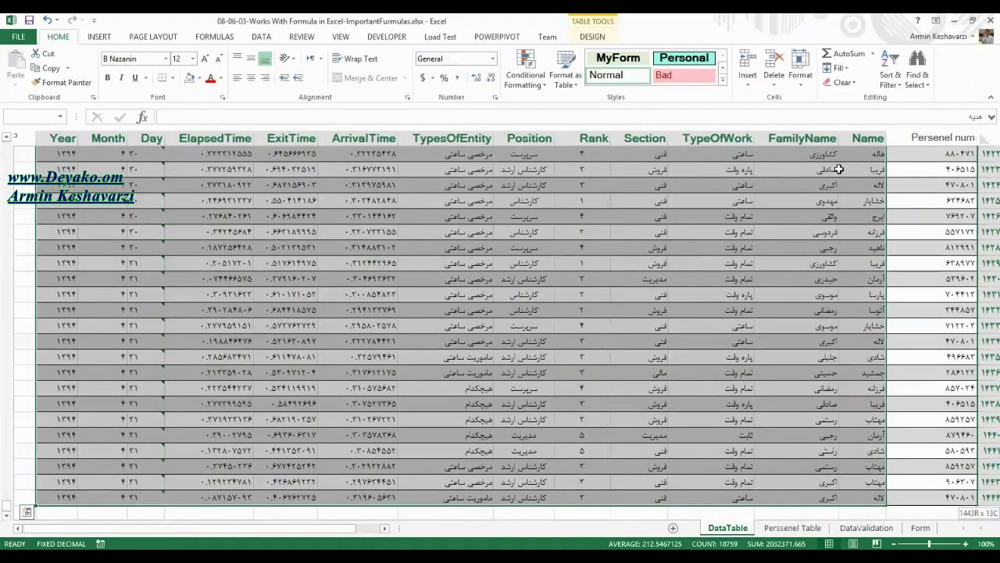
key("shift+Right")
key("shift+Right")
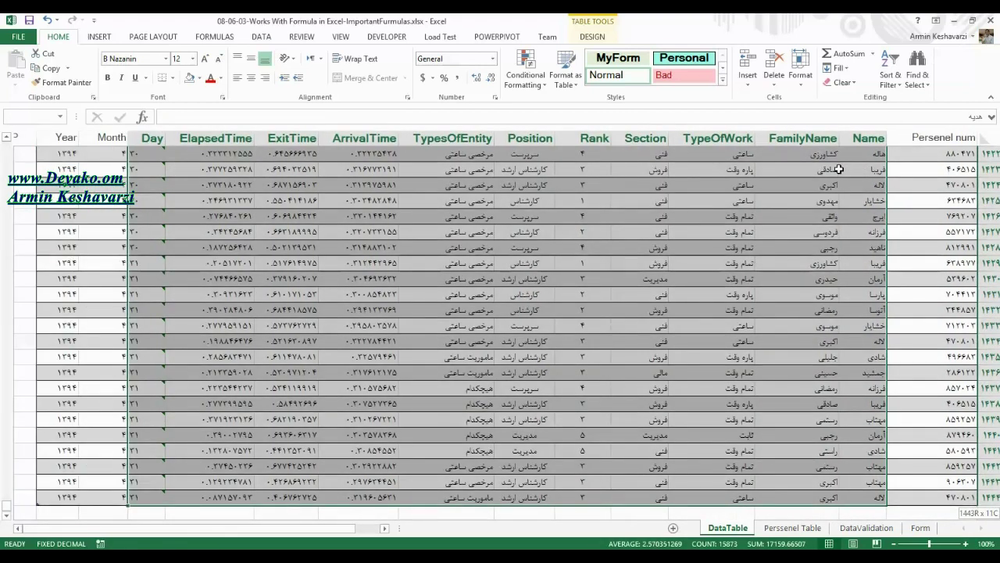
key("shift+Right")
key("shift+Right")
key("shift+Right")
key("shift+Right")
key("shift+Right")
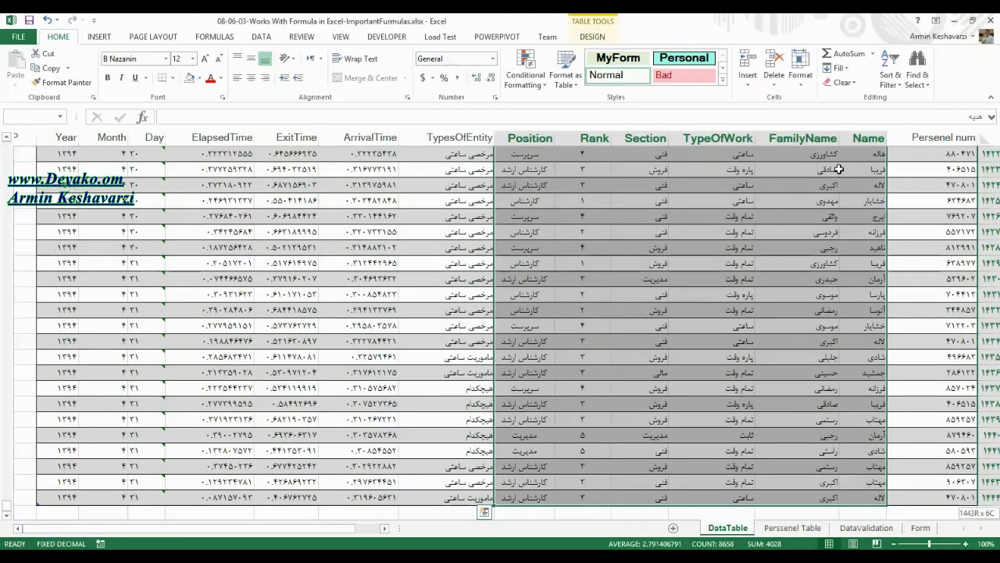
key("shift+Left")
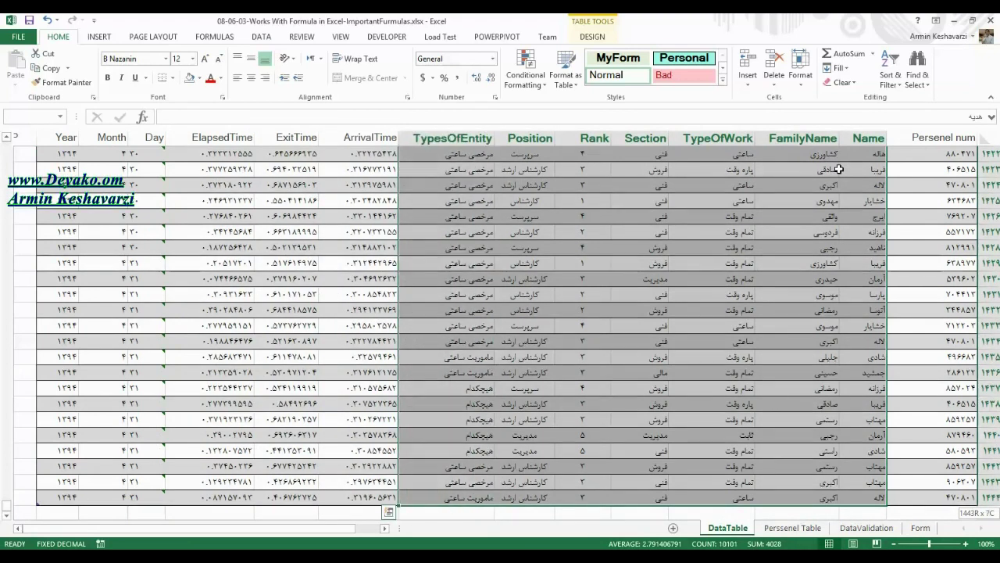
Drop TypesOfEntity from the selection and delete the contents of columns Name through Position.
key("shift+Right")
key("Delete")
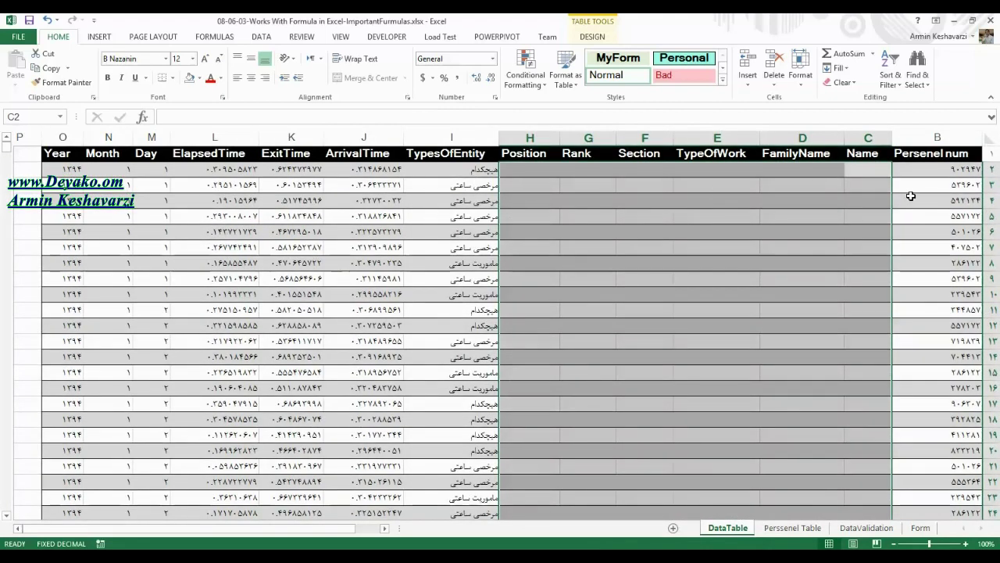
left_click_drag(876, 169, 589, 435)
left_click(876, 169)
Check row 2: B2 still holds personnel number 902947 while Name through Position are empty.
left_click_drag(934, 169, 969, 168)
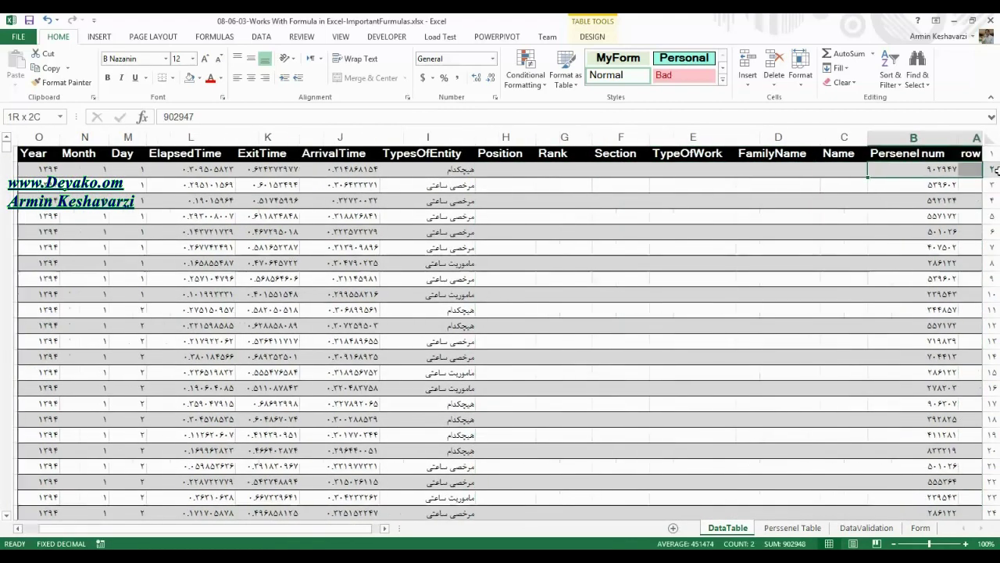
left_click(922, 169)
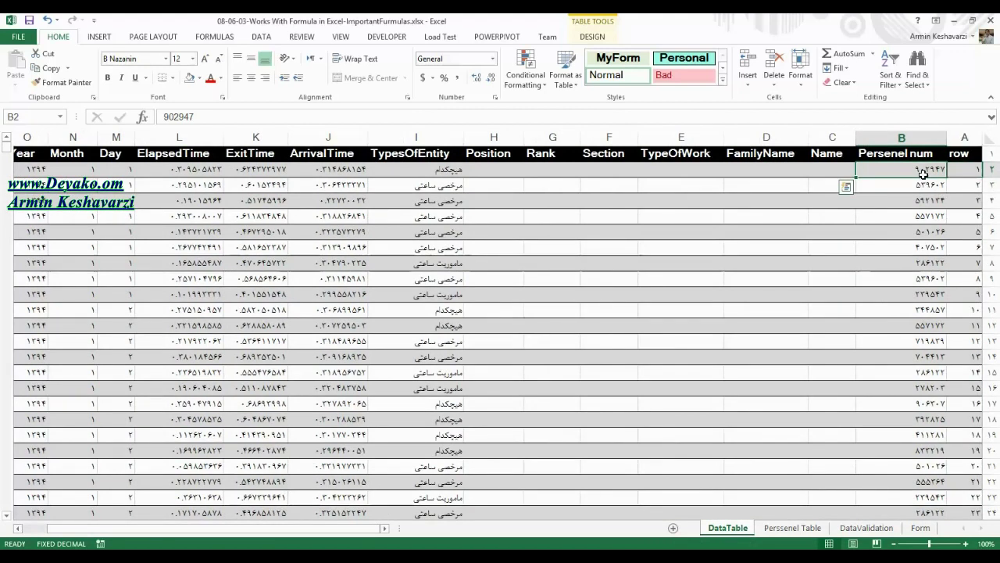
double_click(929, 169)
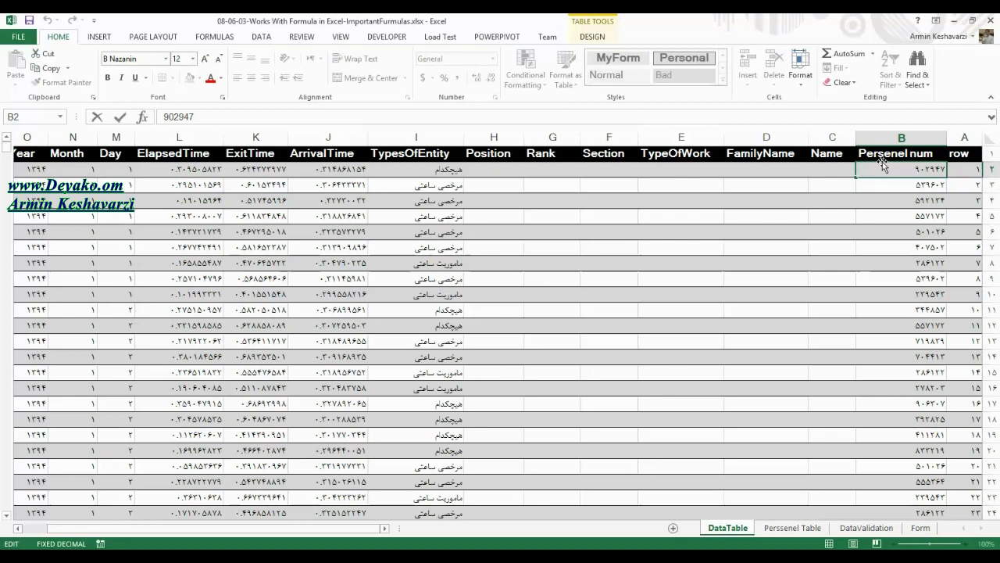
double_click(930, 169)
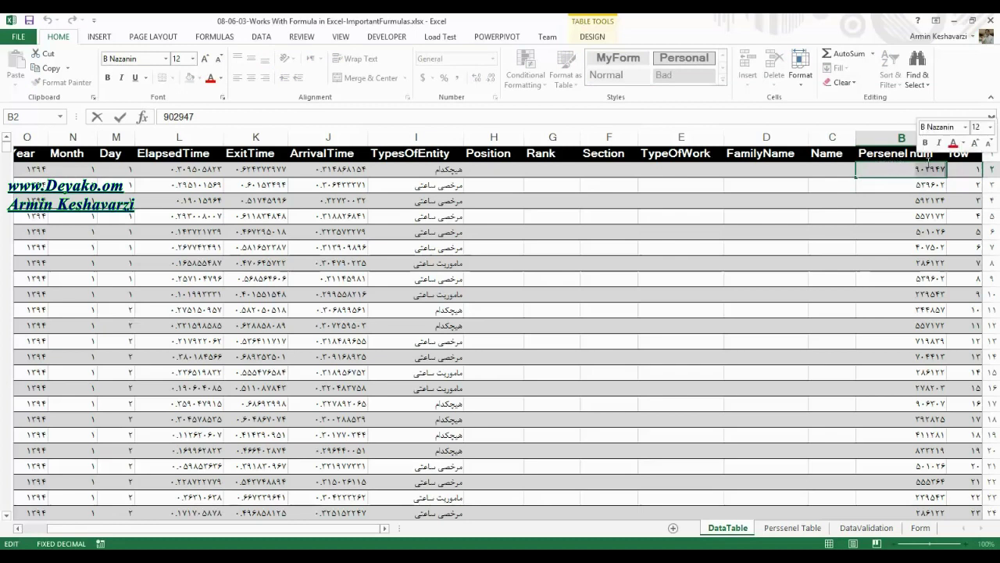
left_click(835, 159)
left_click(830, 173)
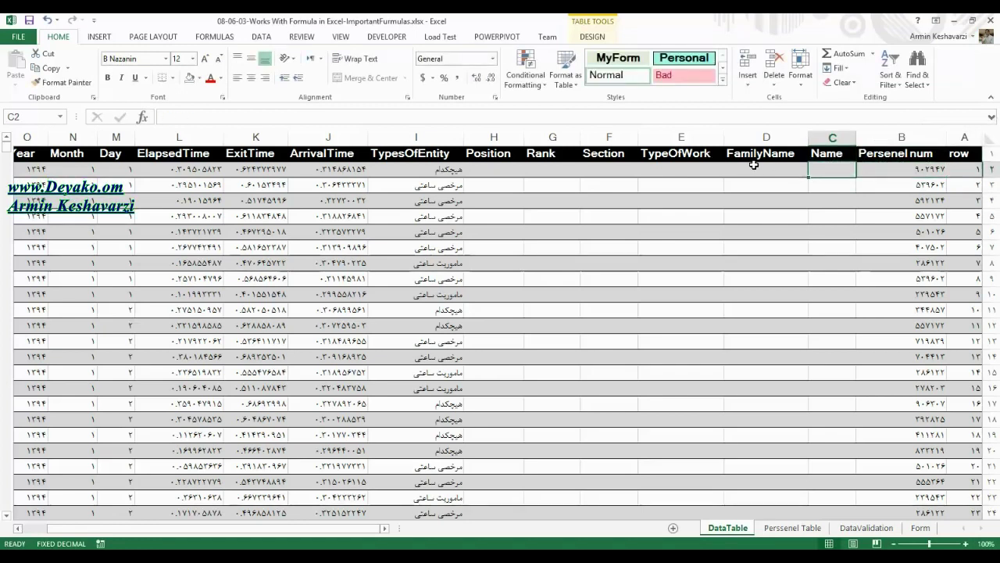
left_click(754, 167)
left_click(659, 172)
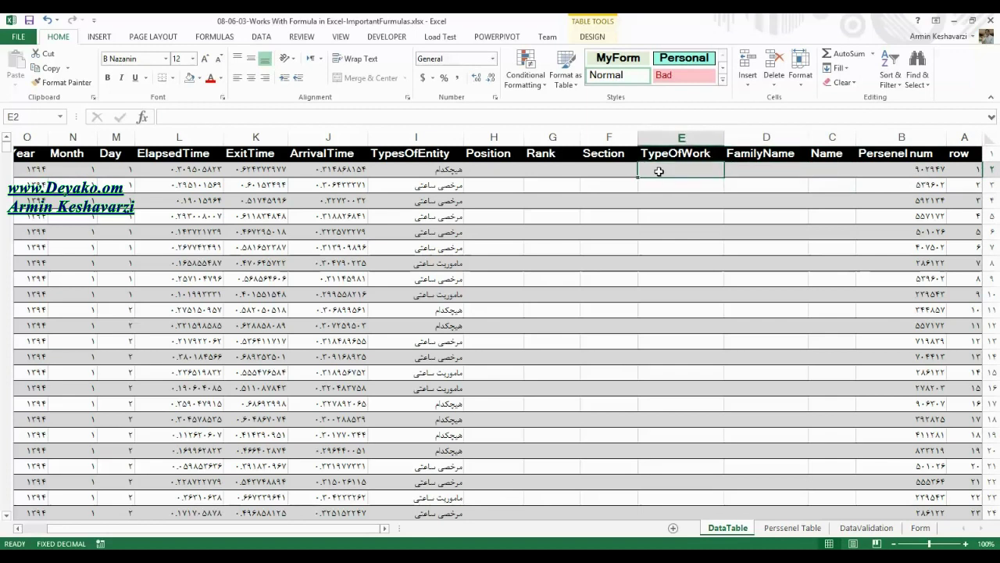
mouse_move(494, 170)
left_mouse_down()
mouse_move(879, 181)
mouse_move(833, 166)
left_mouse_up()
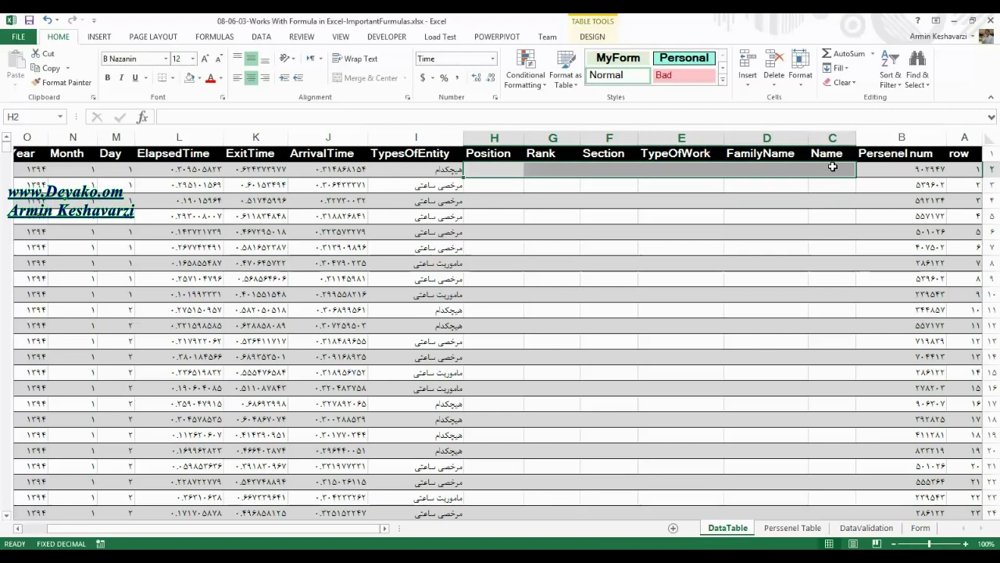
left_click(909, 175)
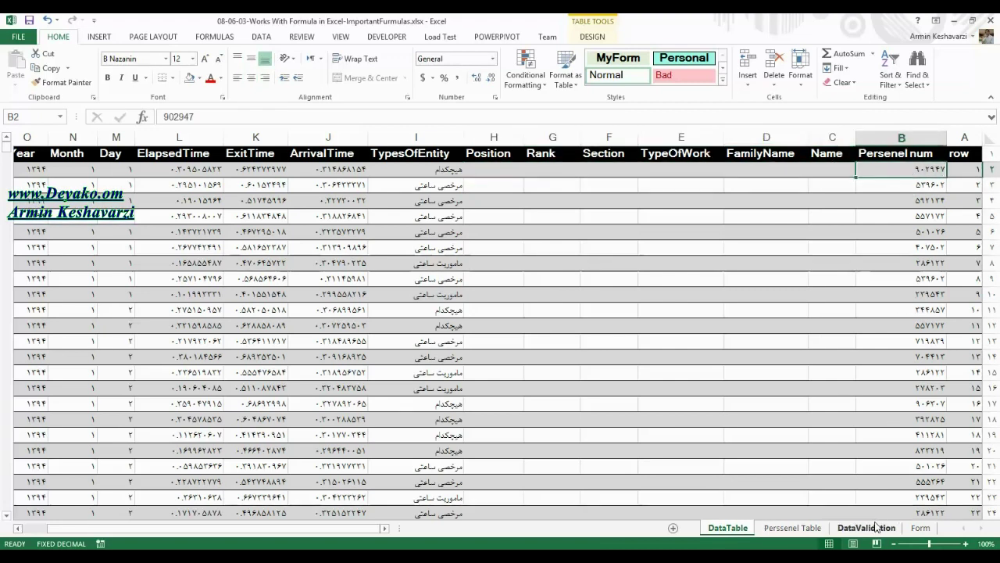
Switch to the Perssenel Table sheet and inspect its personnel numbers and names.
left_click(874, 528)
left_click(793, 527)
mouse_move(893, 247)
left_mouse_down()
mouse_move(988, 125)
mouse_move(961, 131)
left_mouse_up()
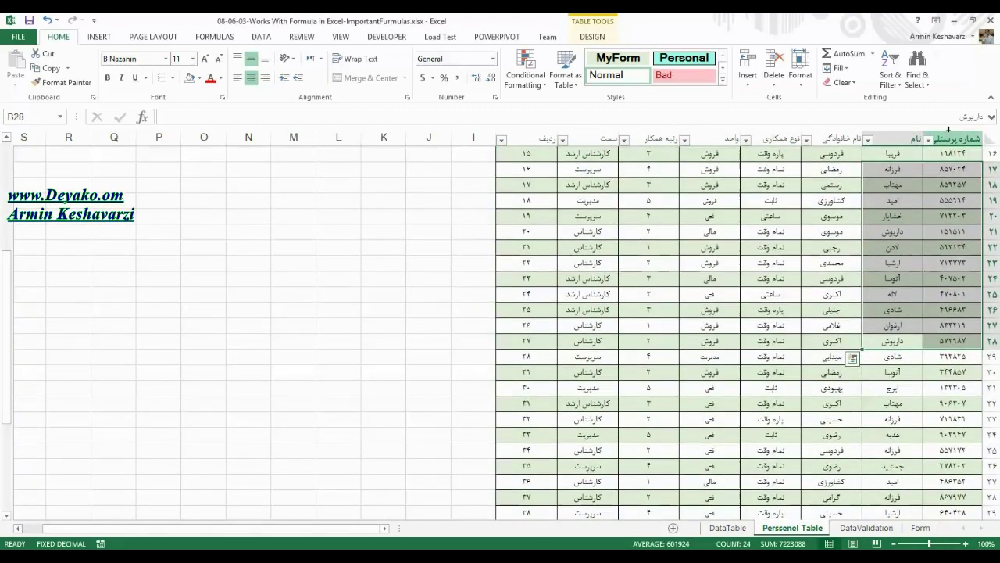
left_click(950, 133)
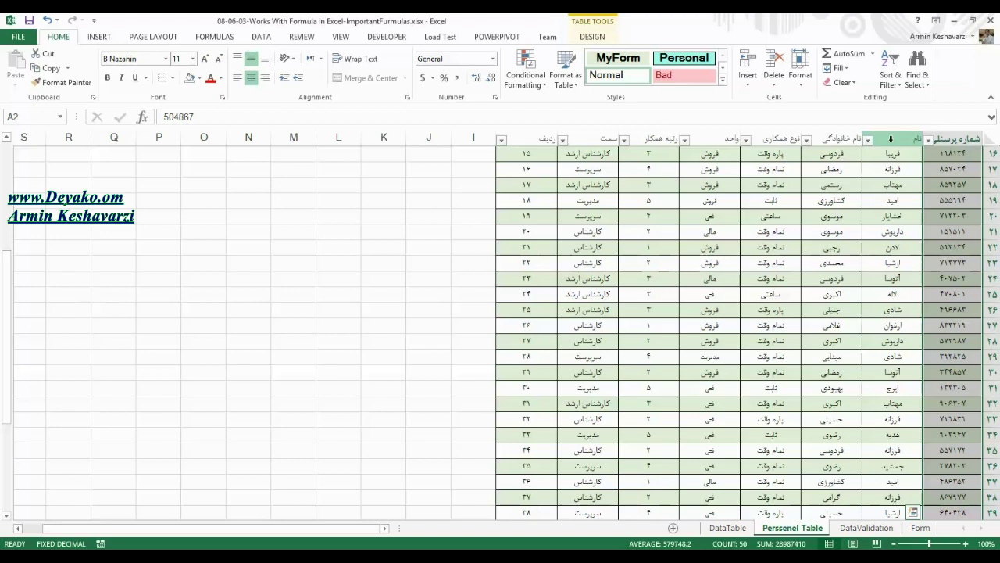
left_click(991, 169)
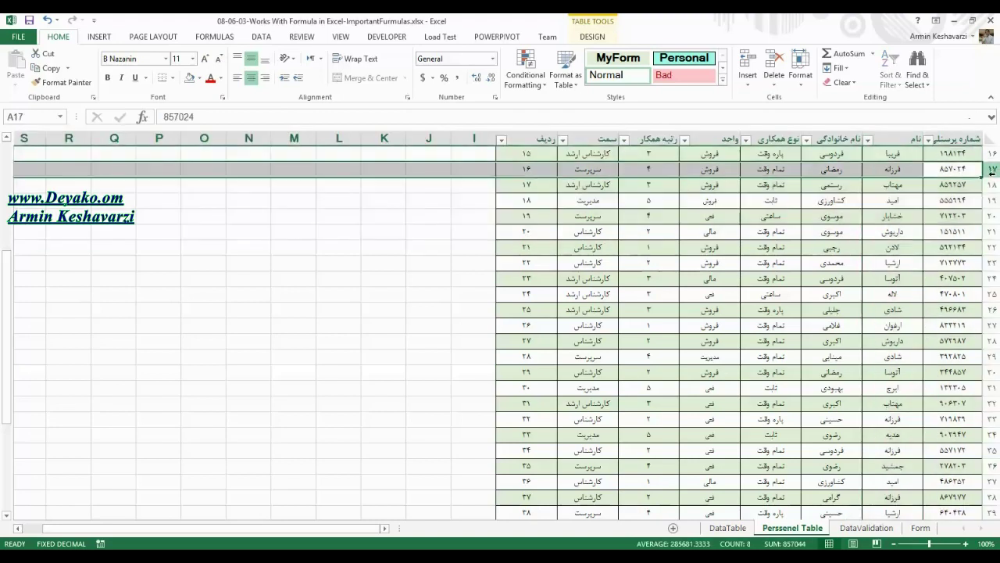
left_click(902, 172)
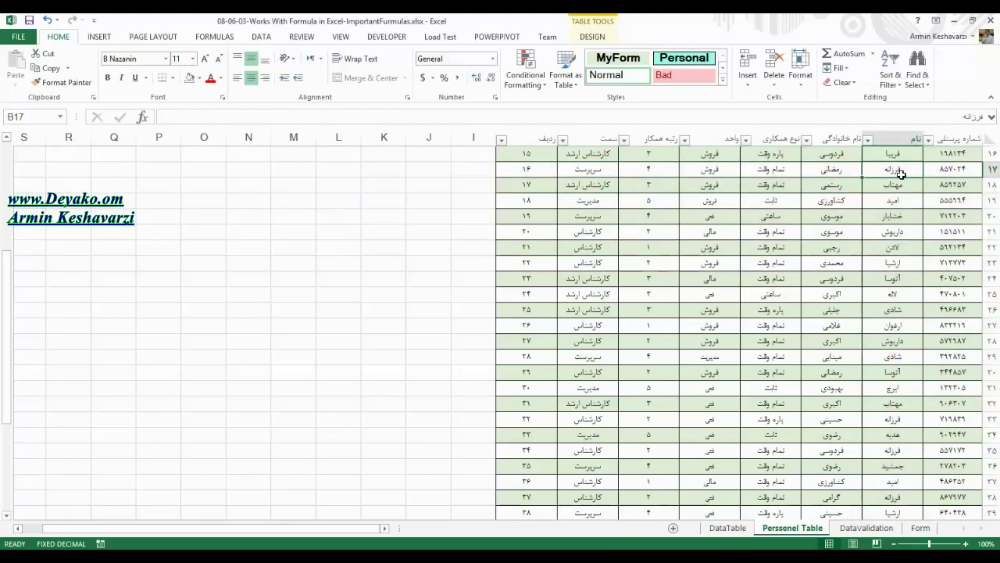
left_click_drag(954, 155, 955, 54)
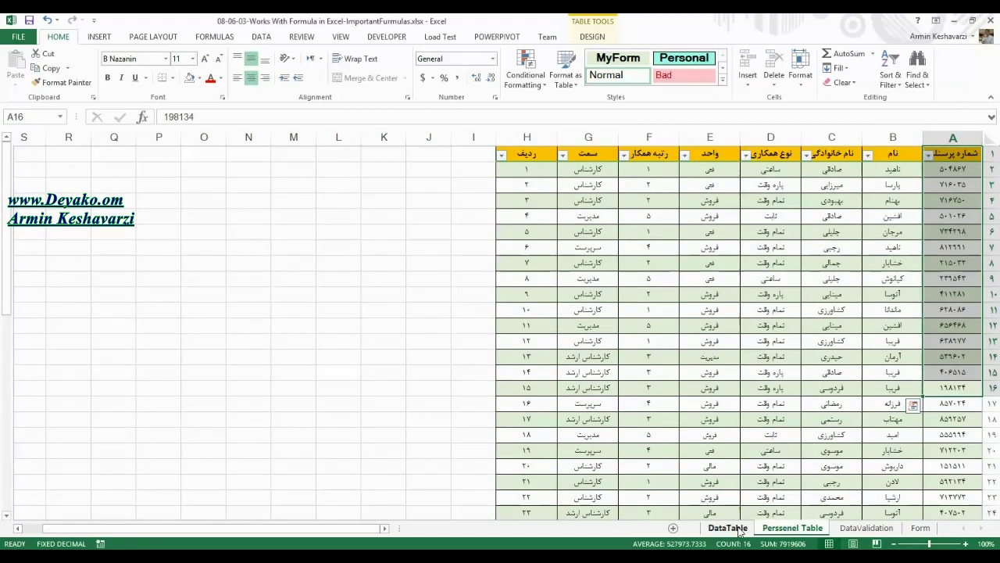
Confirm B2 on DataTable is 902947, then return to Perssenel Table and select column A.
left_click(728, 528)
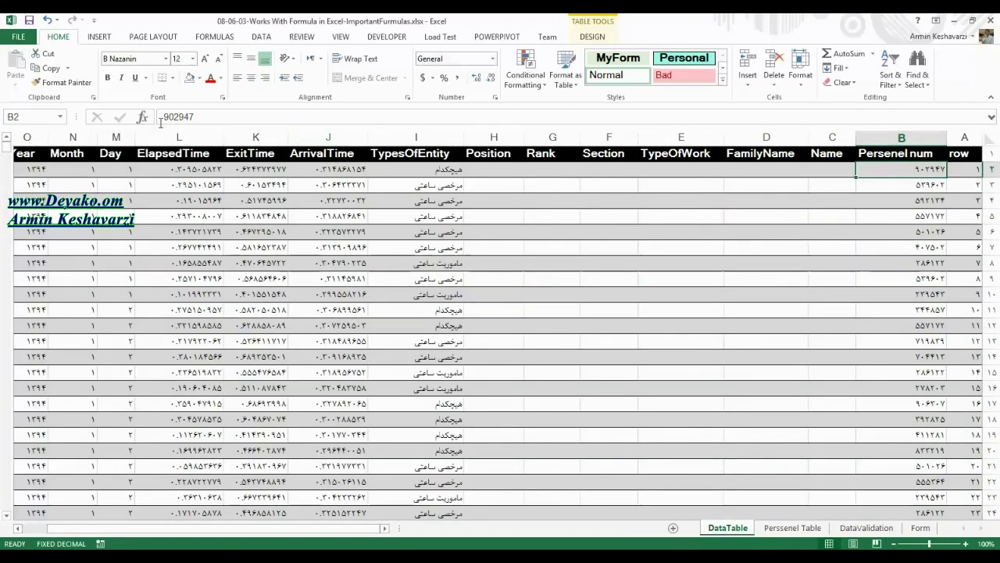
double_click(177, 117)
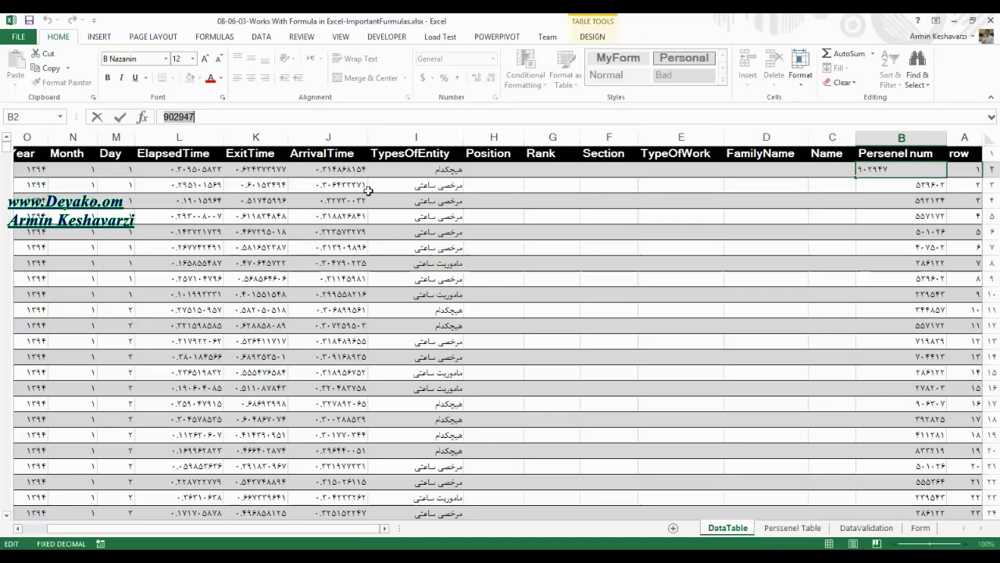
key("Escape")
left_click(776, 249)
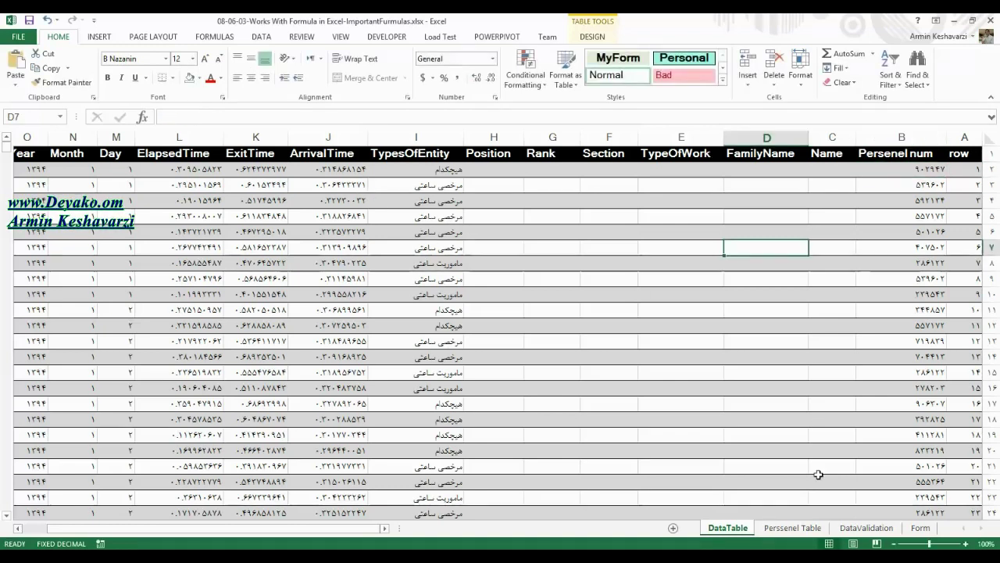
left_click(792, 527)
left_click(970, 136)
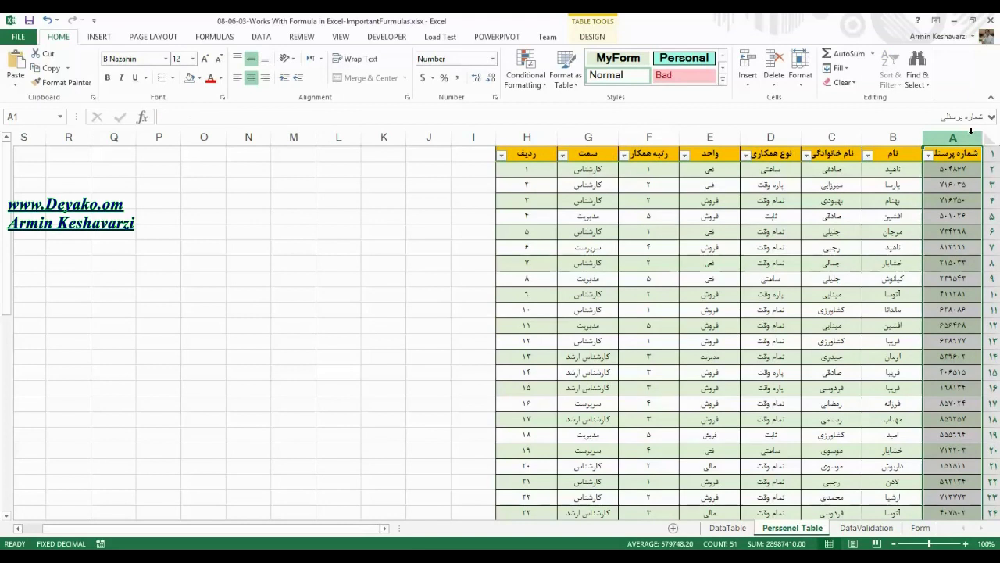
Search for 902947 with Ctrl+F, switching between the Find and Replace tabs.
key("ctrl+f")
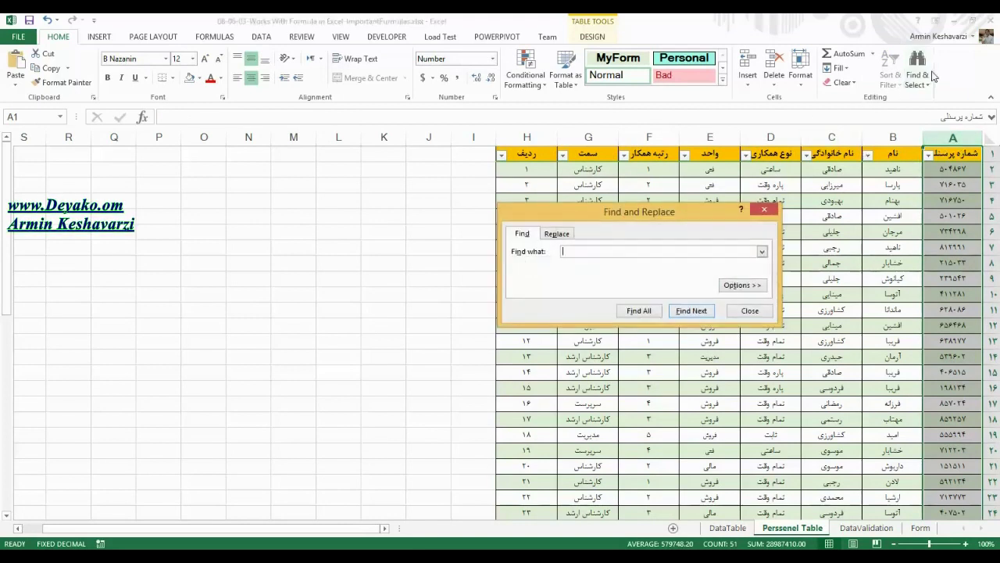
type("902947")
left_click(556, 235)
left_click(534, 237)
left_click(558, 235)
left_click(523, 236)
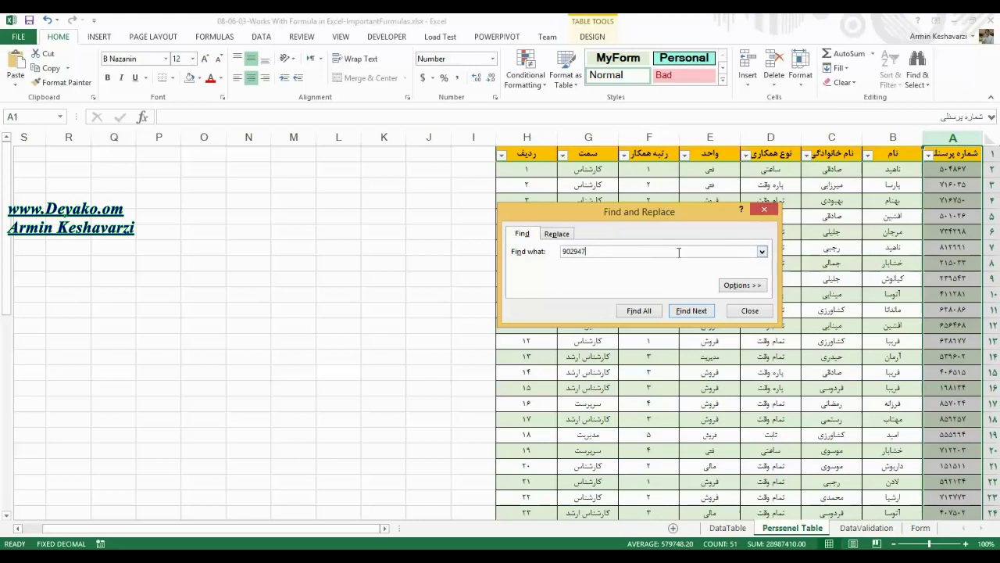
left_click(557, 233)
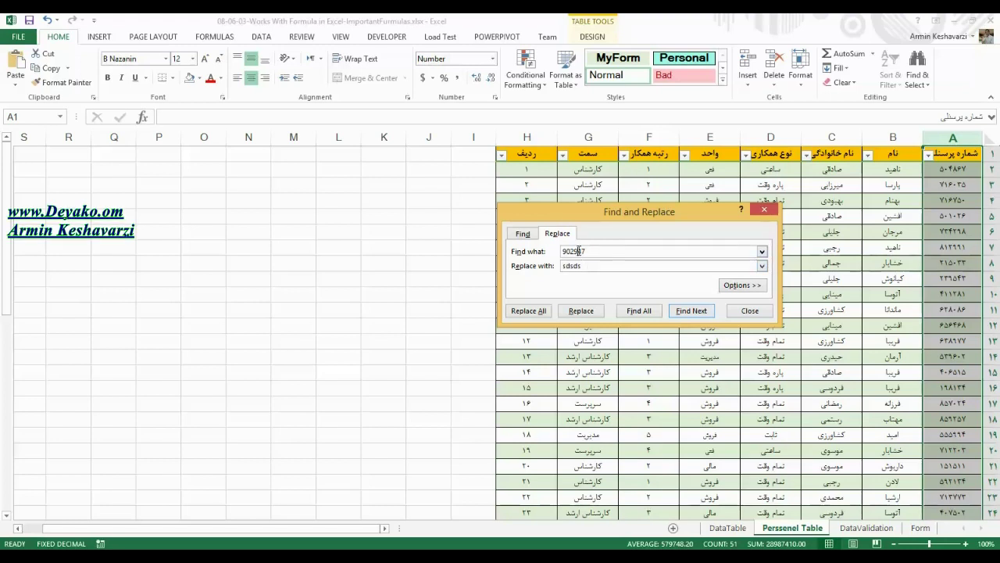
double_click(582, 267)
double_click(582, 251)
left_click(585, 266)
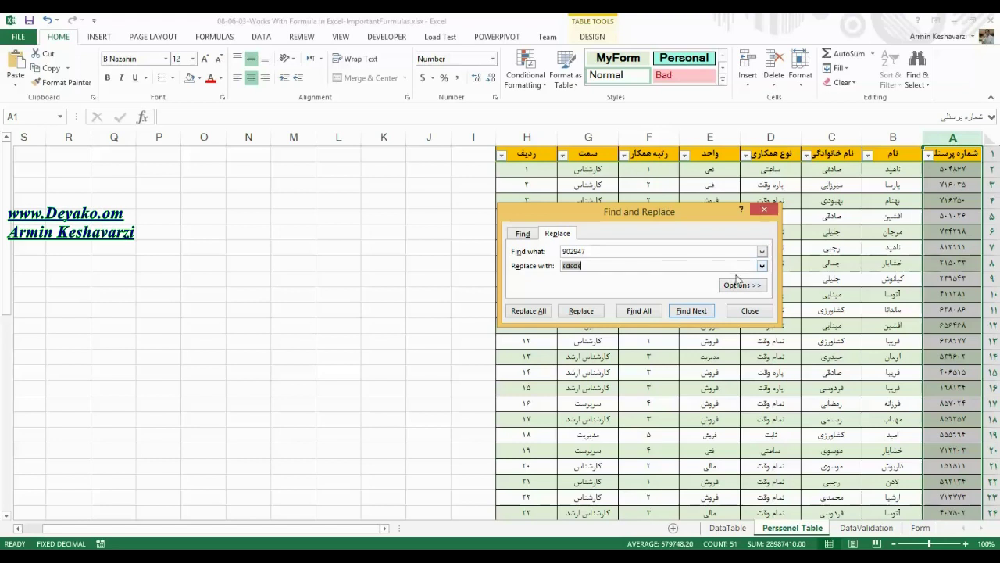
Clear the replacement text and use Find Next to locate 902947 in cell A34.
left_click(739, 284)
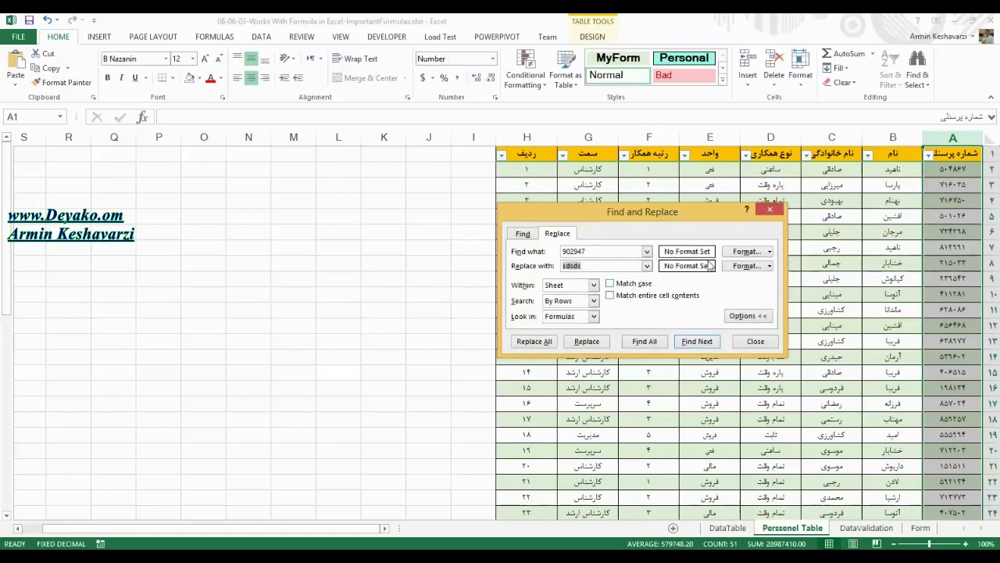
key("BackSpace")
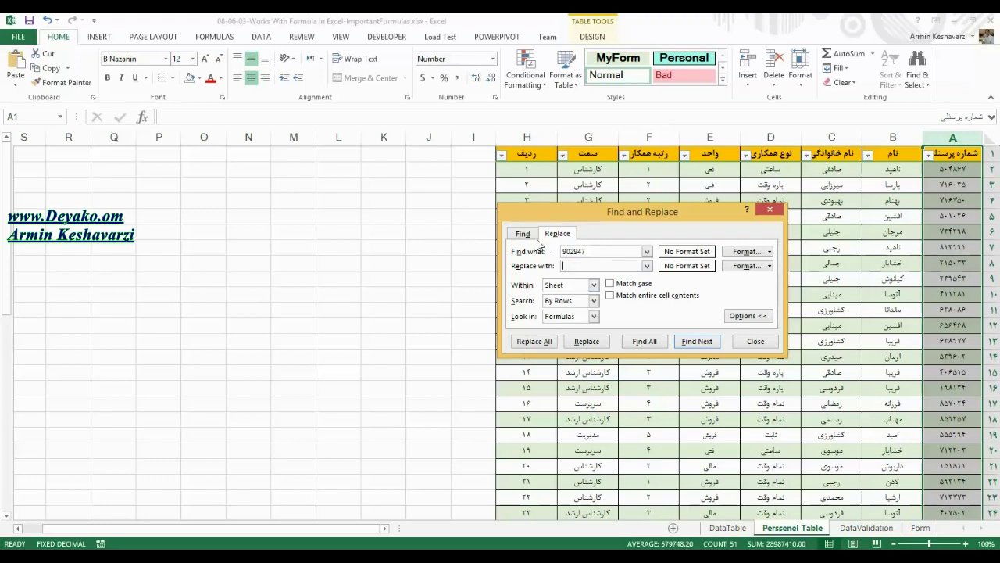
left_click(523, 234)
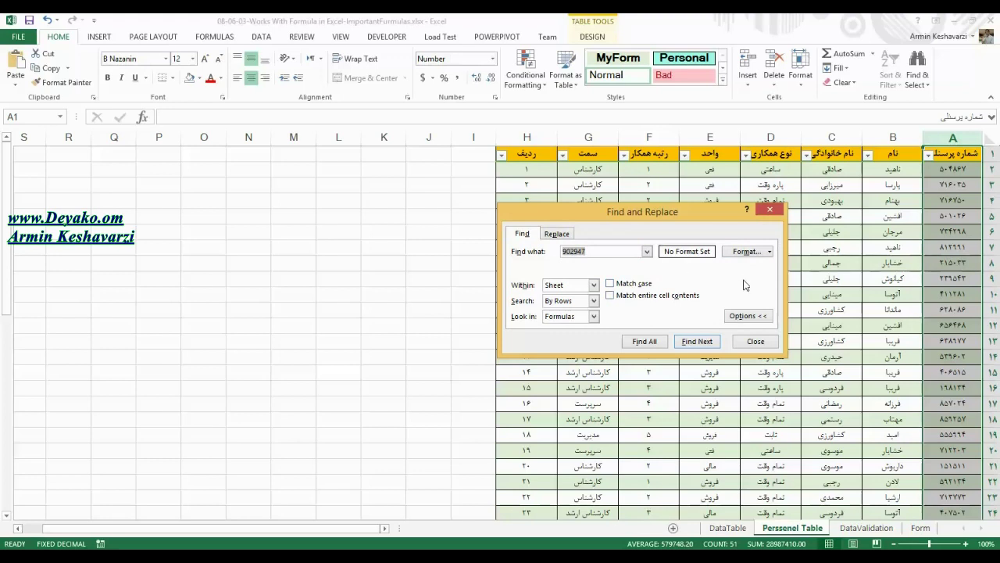
left_click(744, 314)
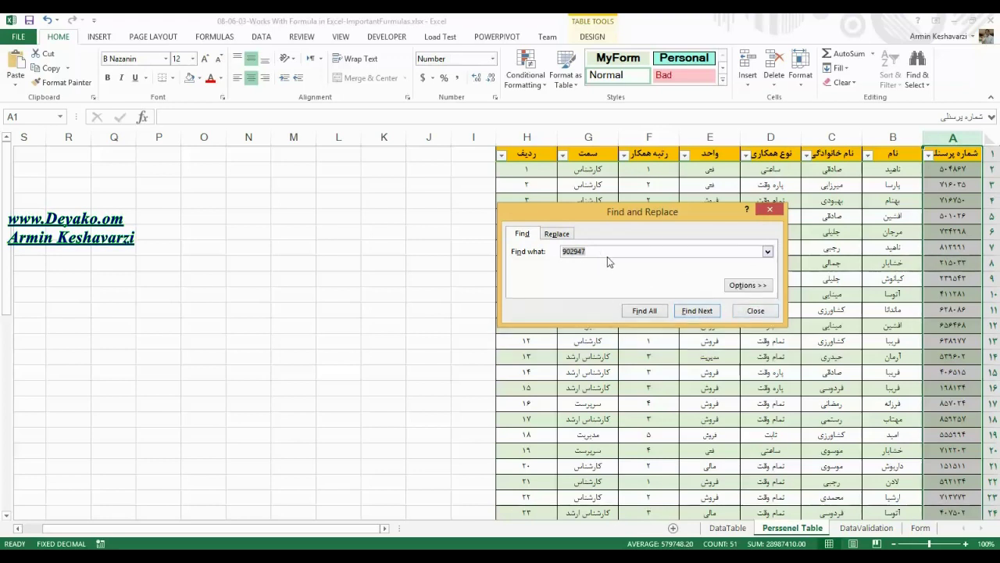
left_click(694, 313)
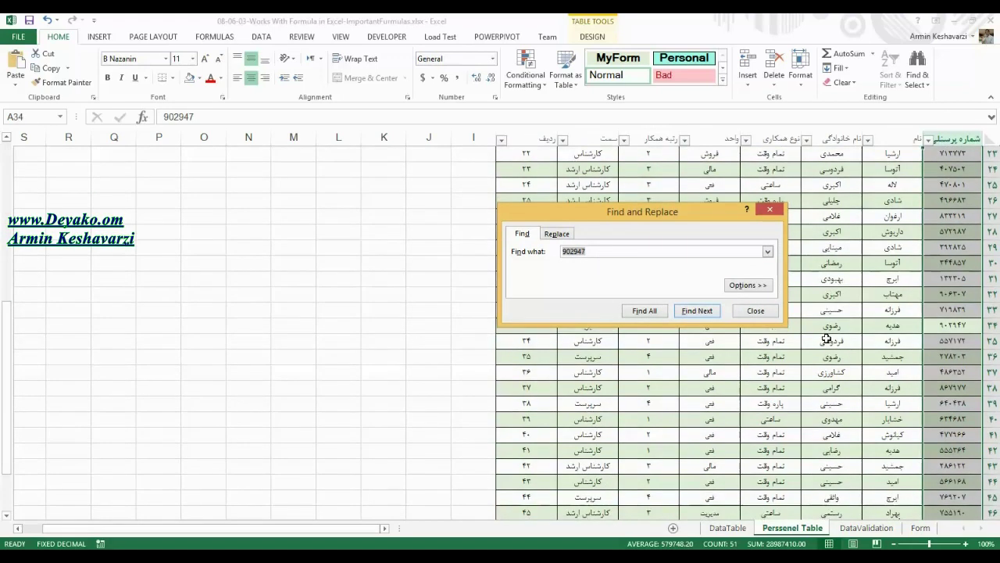
left_click(755, 311)
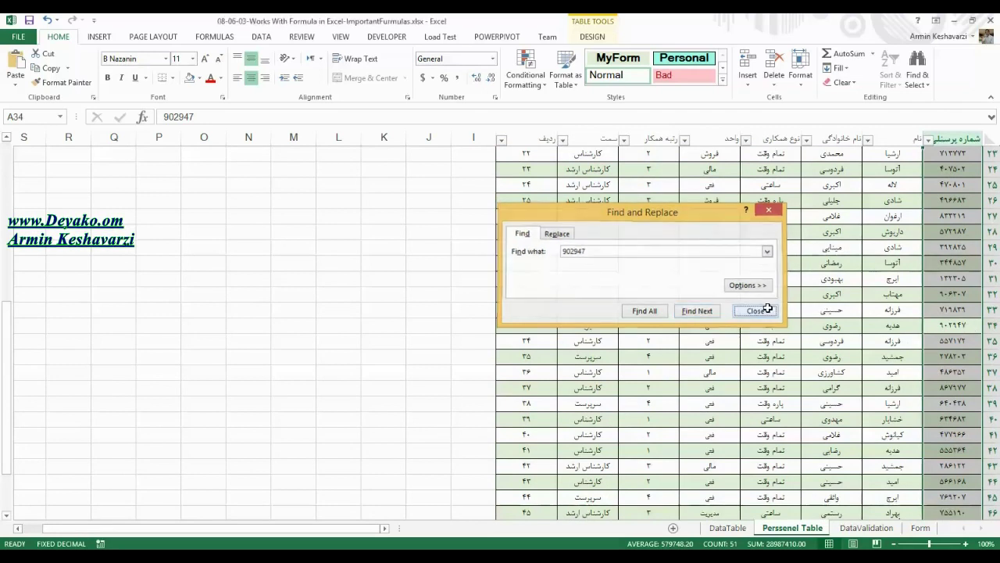
left_click(841, 138)
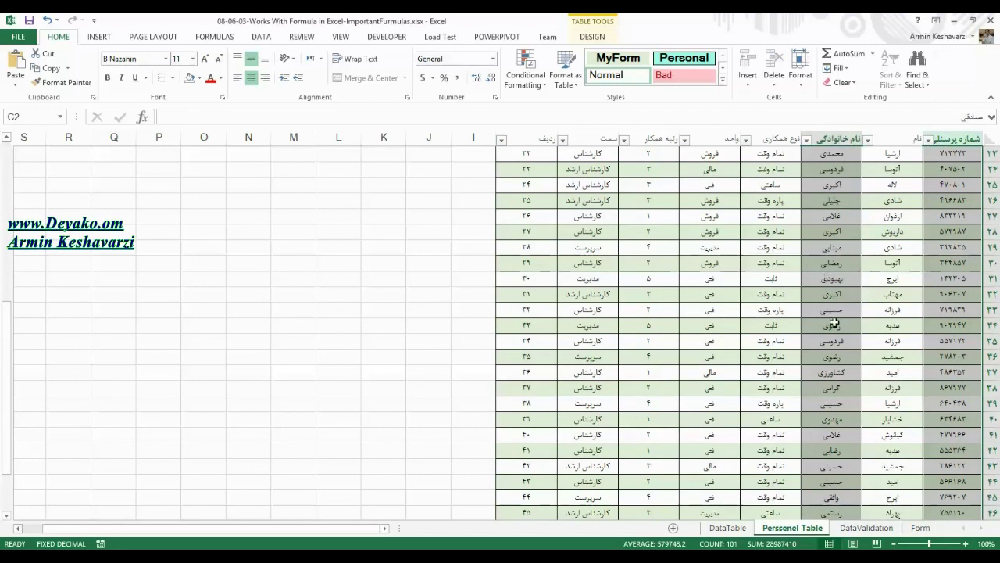
left_click(991, 324)
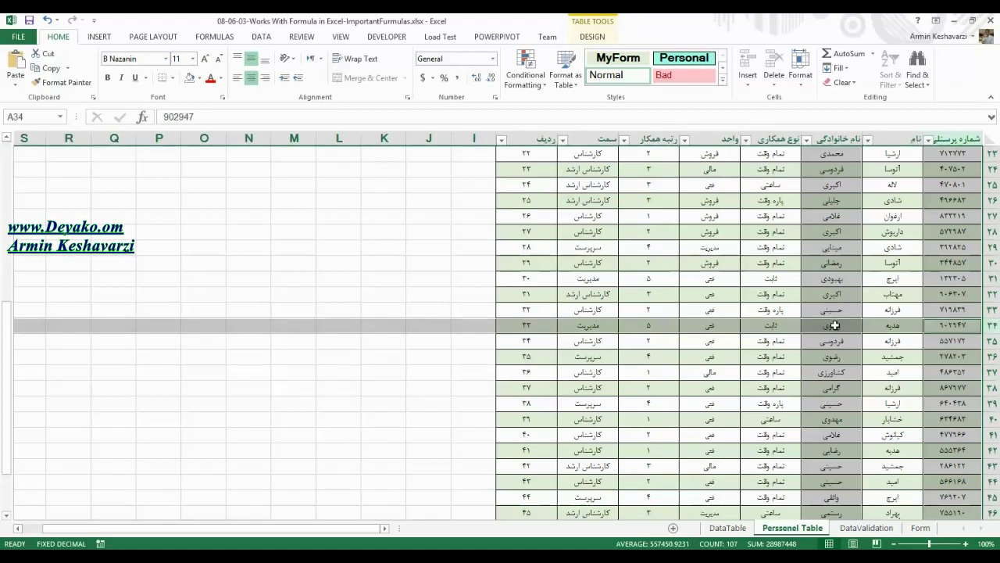
left_click(834, 325)
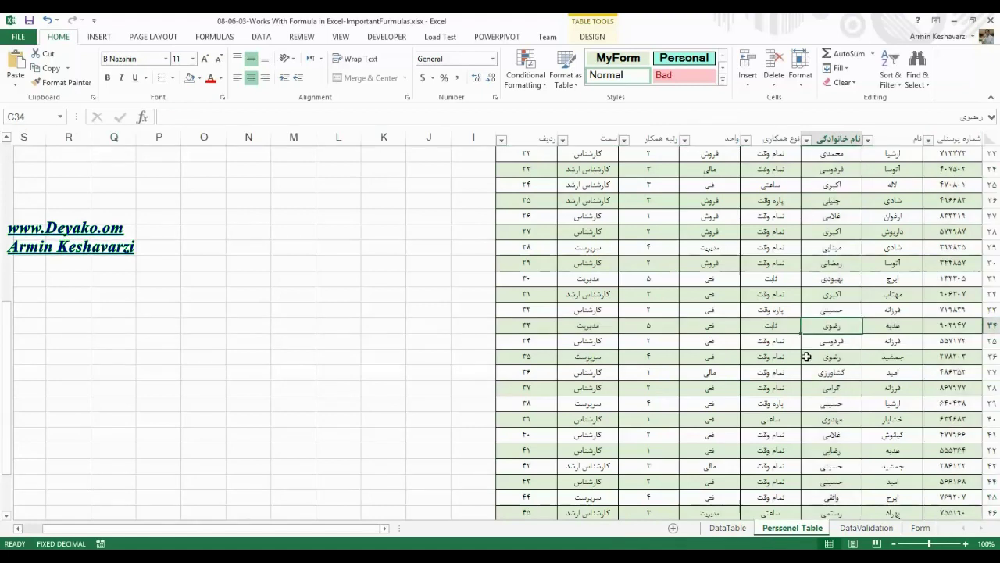
left_click(727, 528)
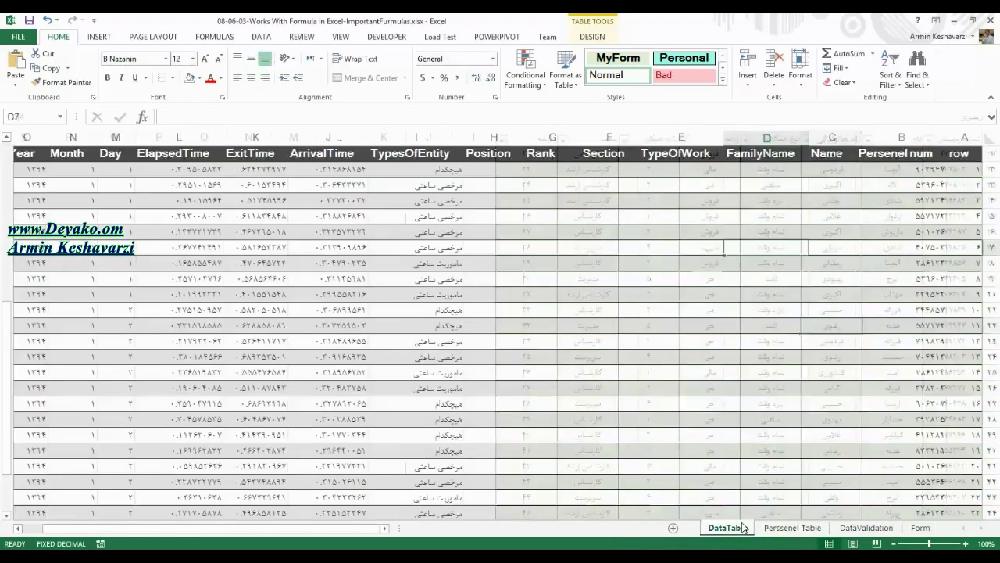
left_click(824, 169)
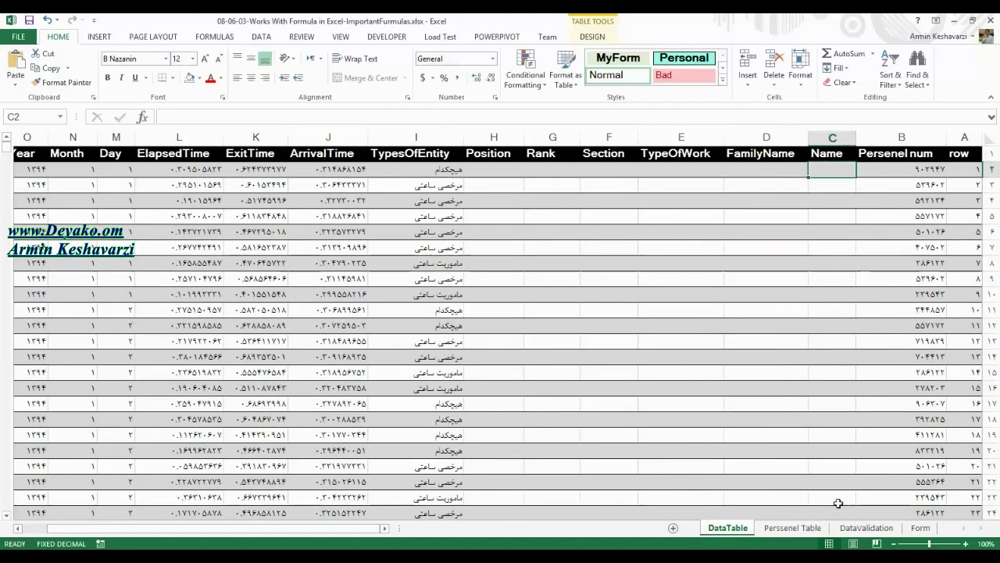
left_click(919, 528)
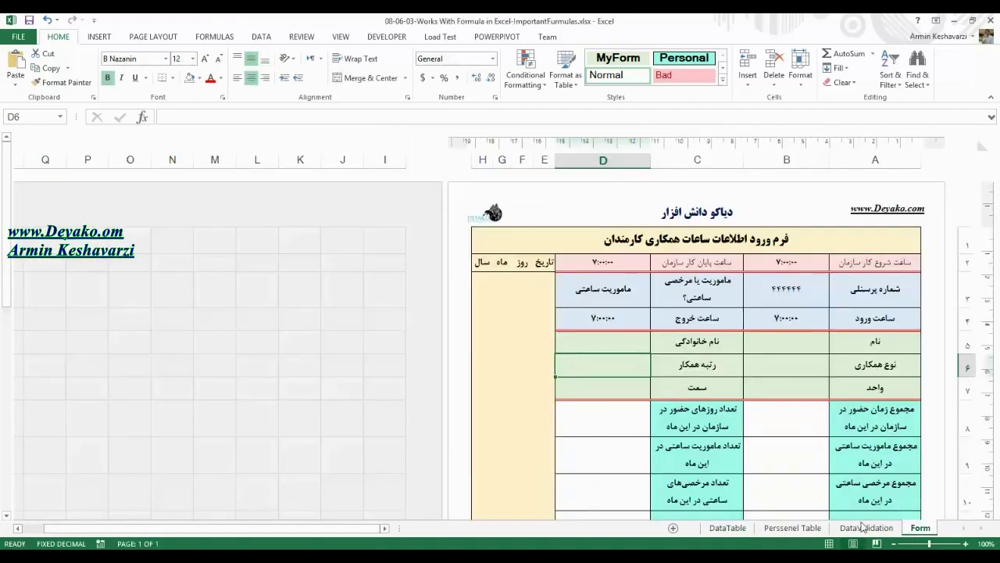
left_click(862, 527)
left_click(798, 528)
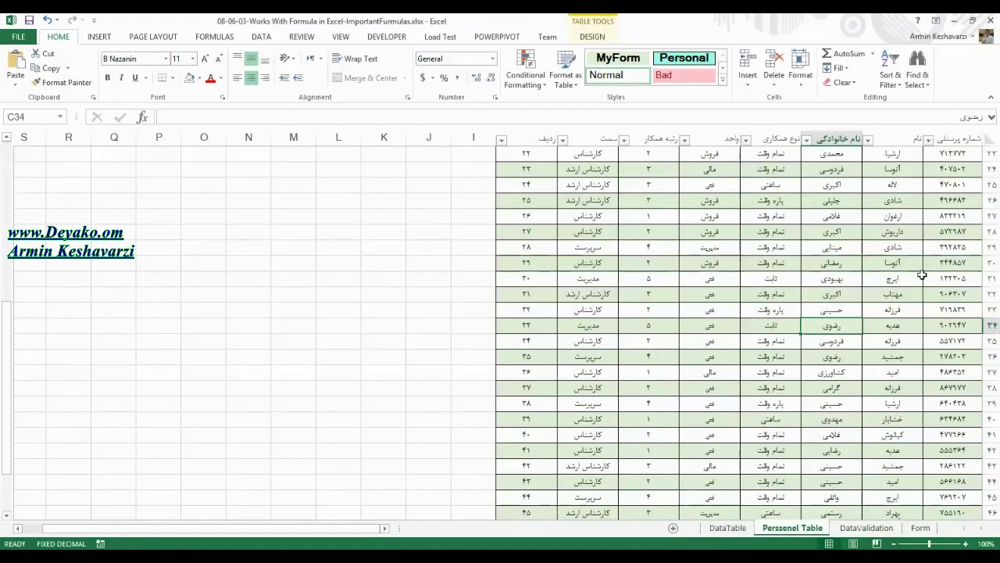
Select the whole personnel table, then check personnel number 902947 in DataTable cell B2.
left_click_drag(952, 231, 963, 140)
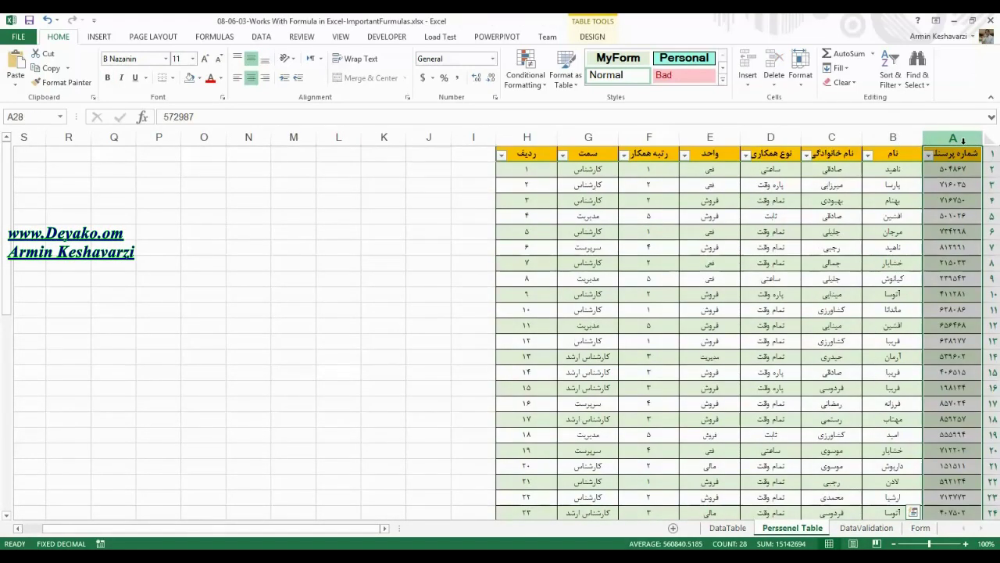
left_click_drag(963, 141, 543, 139)
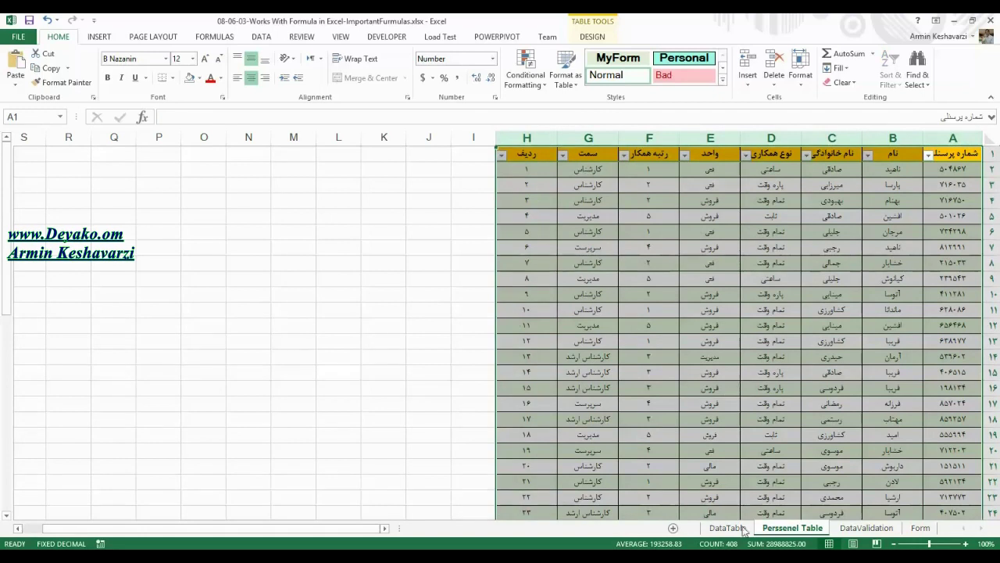
left_click(727, 528)
double_click(900, 170)
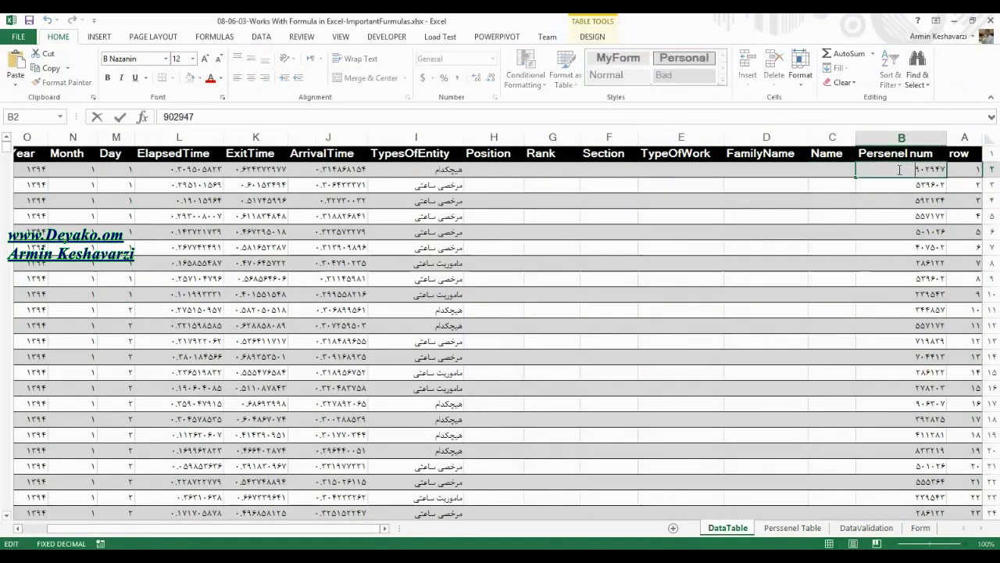
left_click(887, 218)
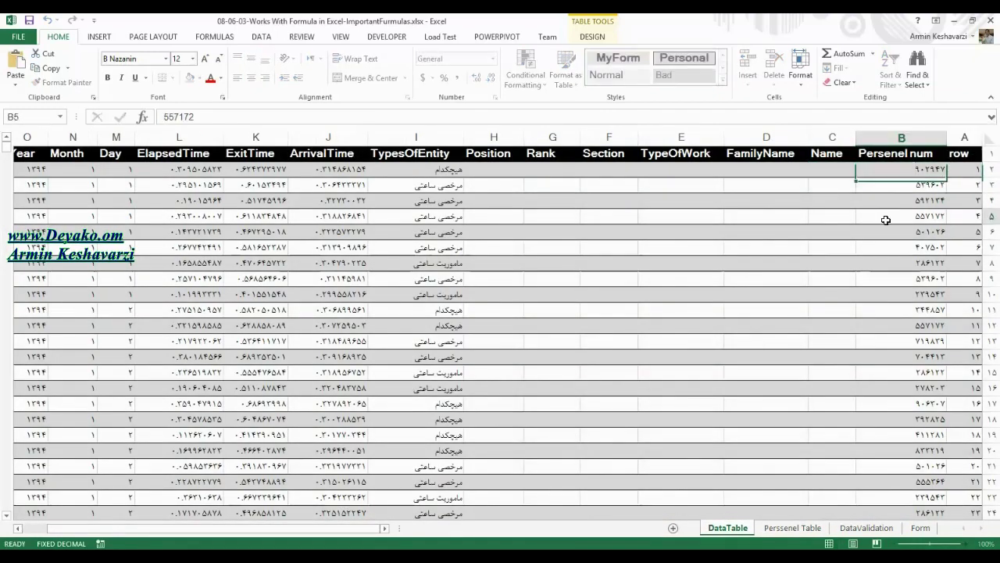
double_click(909, 171)
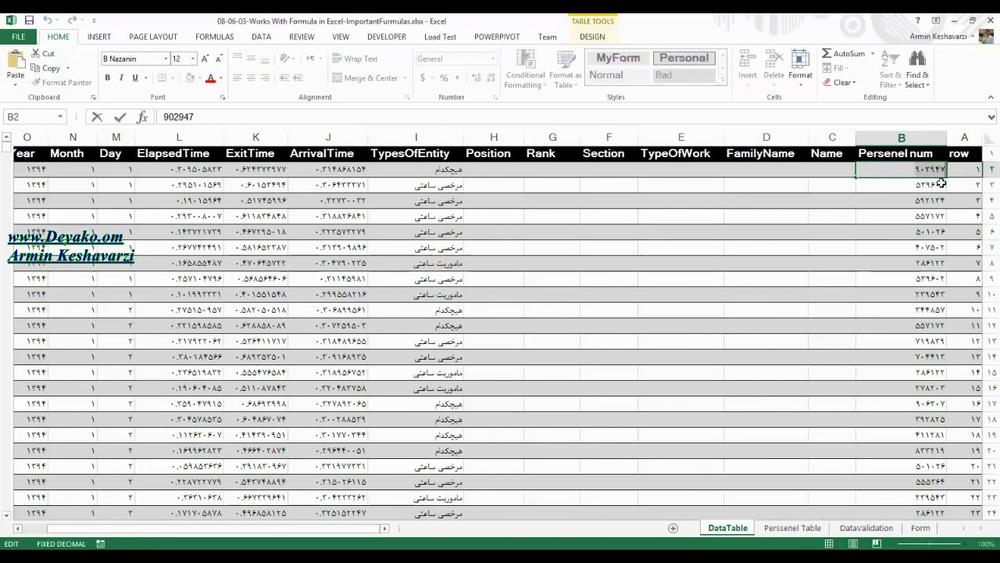
key("Return")
Search the Perssenel Table's personnel number column for 902947.
left_click(810, 526)
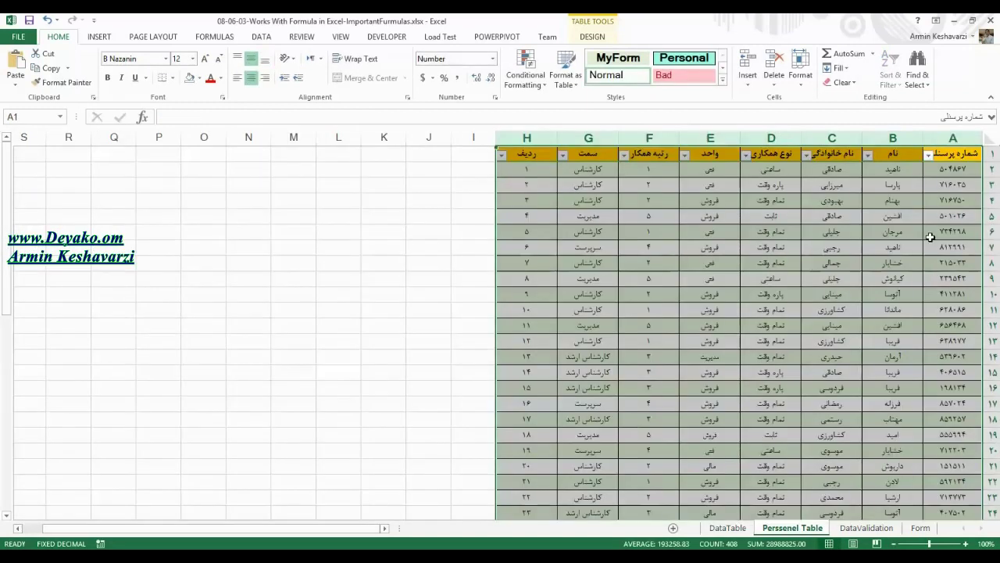
left_click(962, 137)
key("ctrl+f")
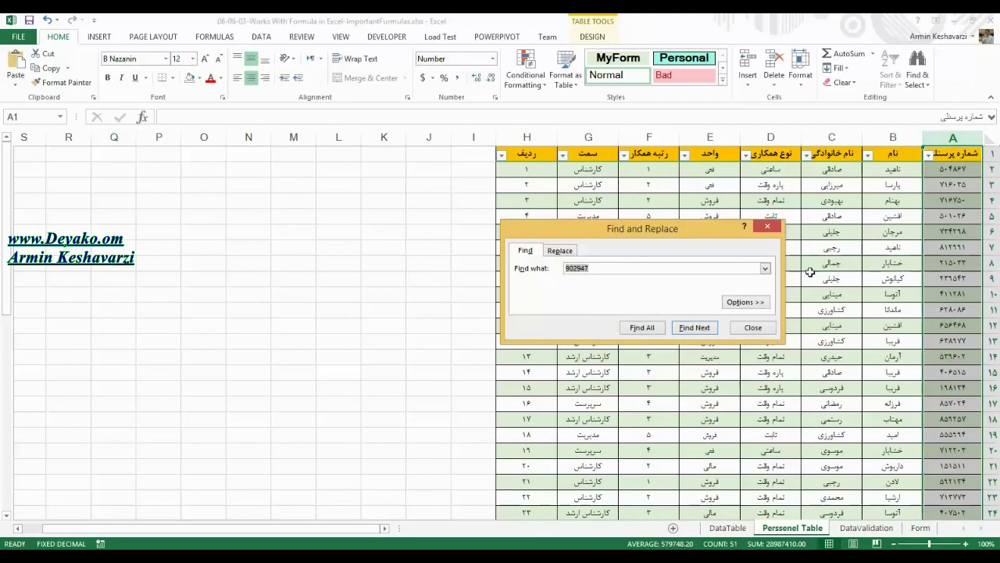
Find 902947 at cell A34 and close the Find and Replace dialog.
left_click(693, 326)
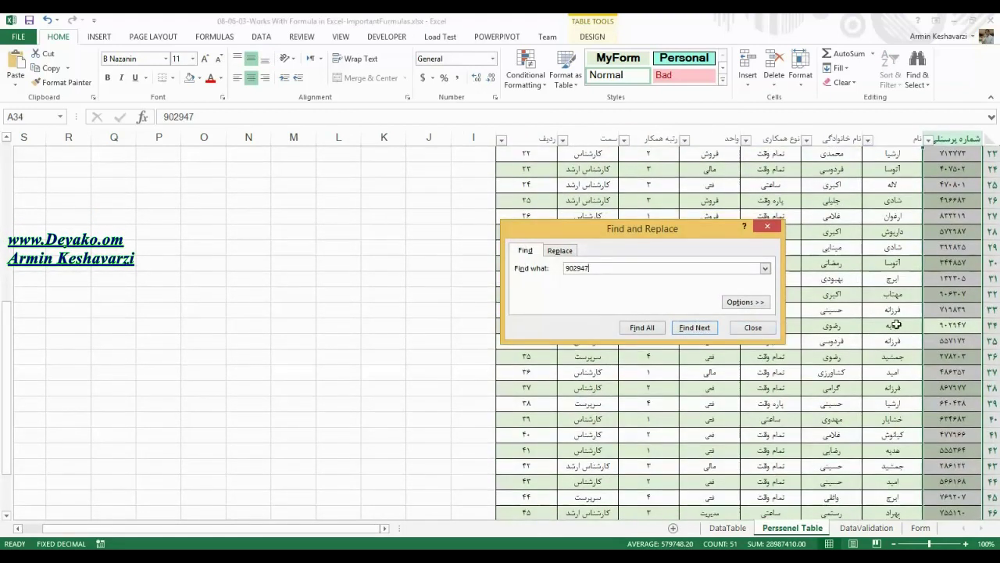
left_click(754, 332)
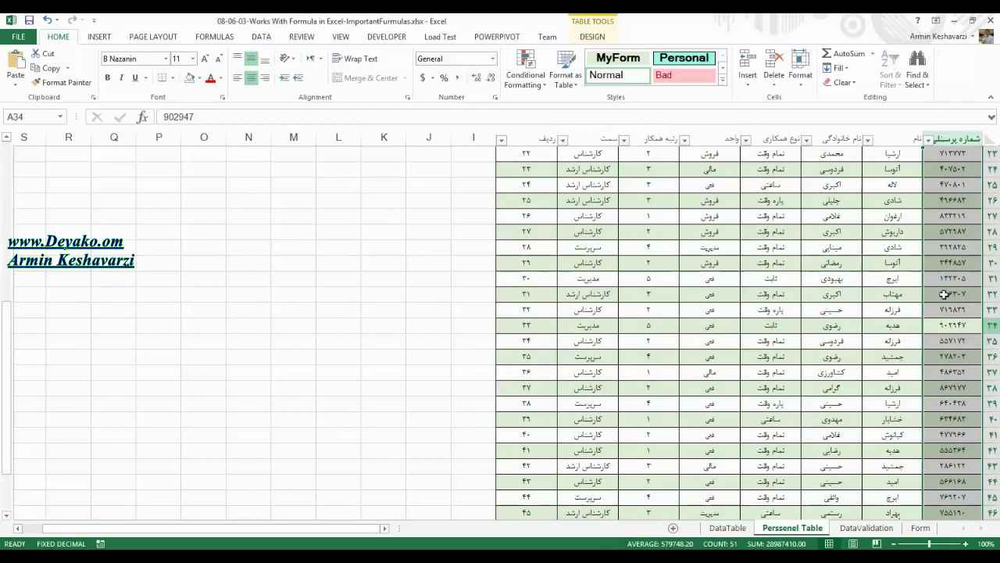
left_click(889, 138)
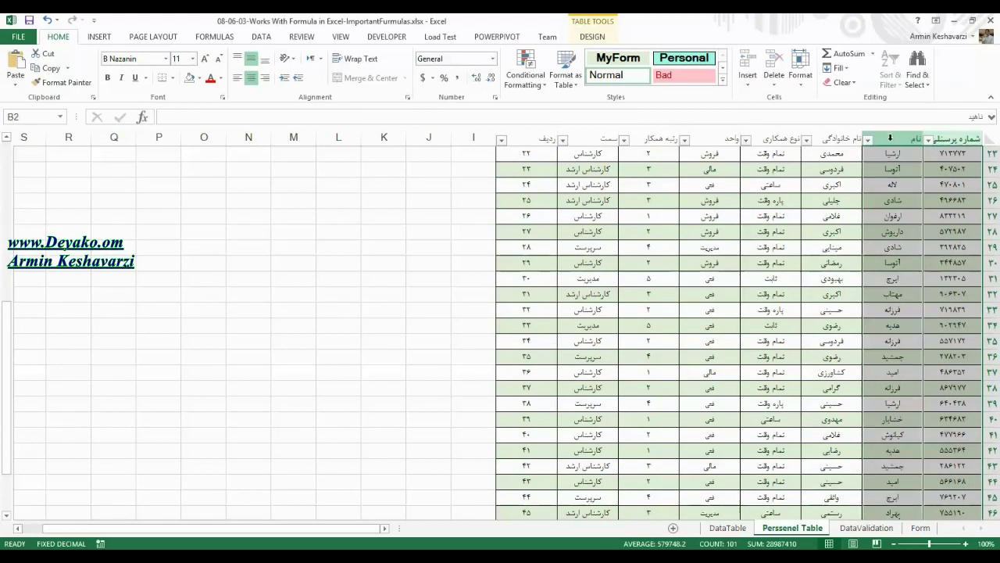
Select the first-name and family-name columns and row 37 of the personnel table.
left_click_drag(889, 138, 830, 138)
left_click(830, 138, "ctrl")
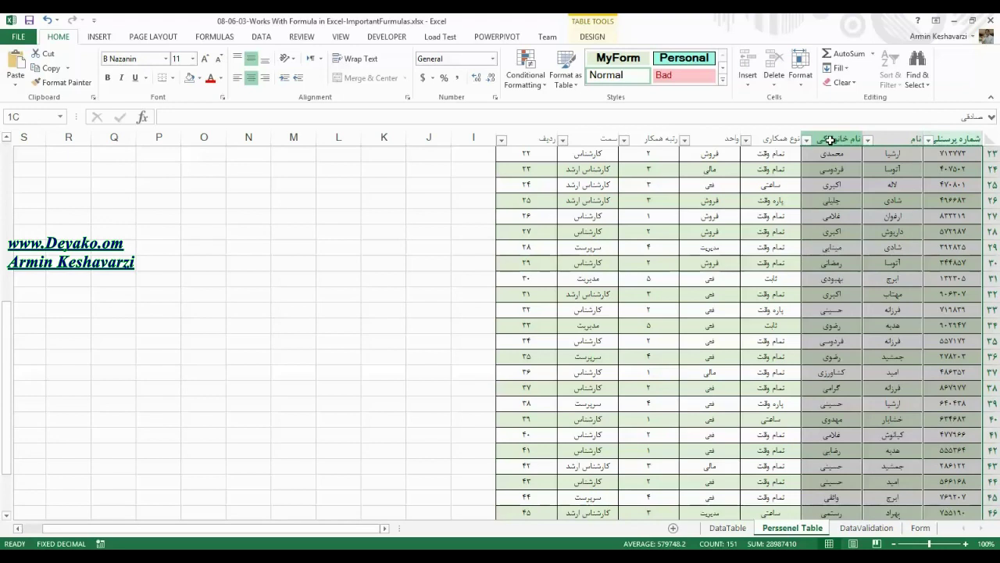
left_click(991, 374, "ctrl")
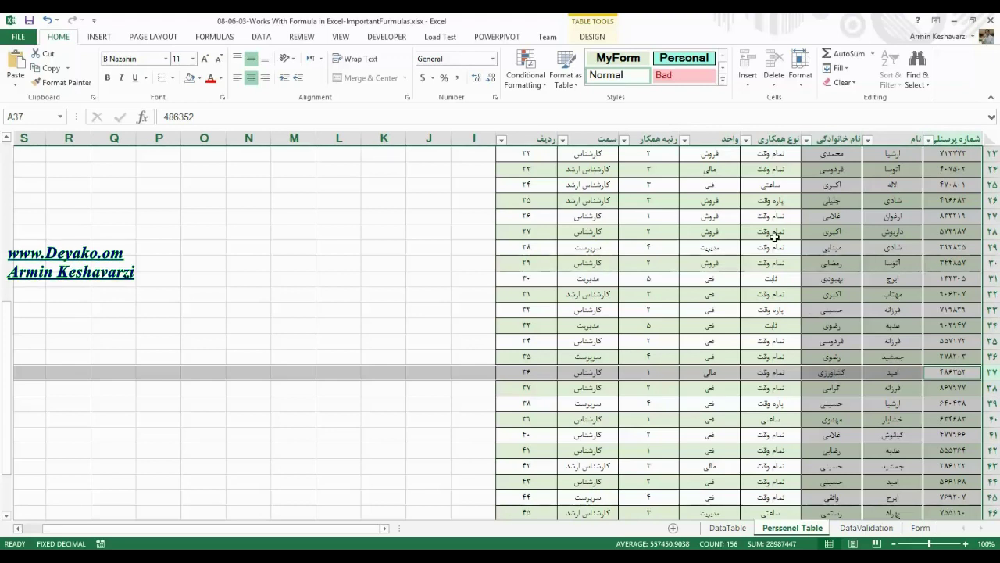
left_click(539, 326)
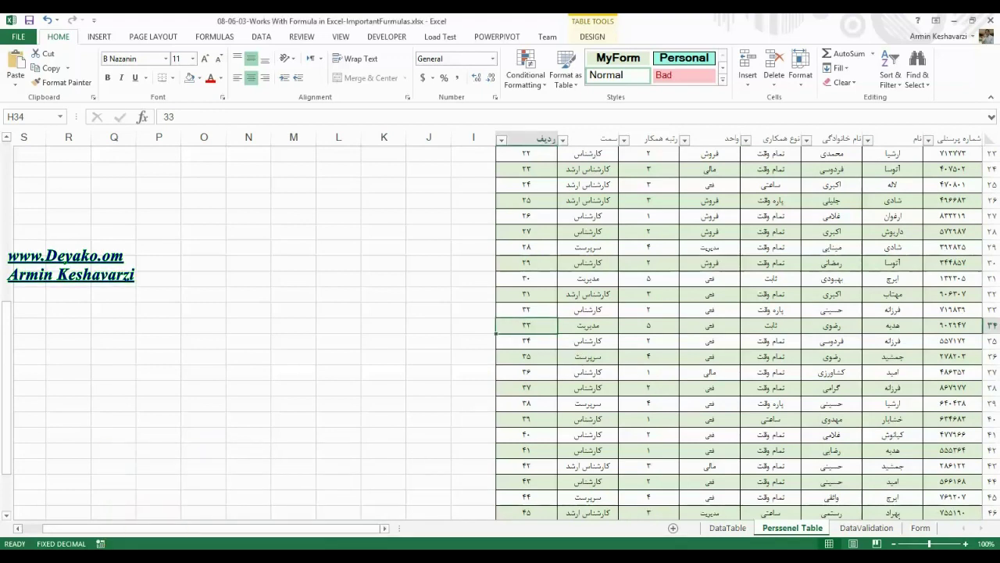
Check the Persenel-Management workbook, then return to DataTable and select cell C2.
left_click(277, 529)
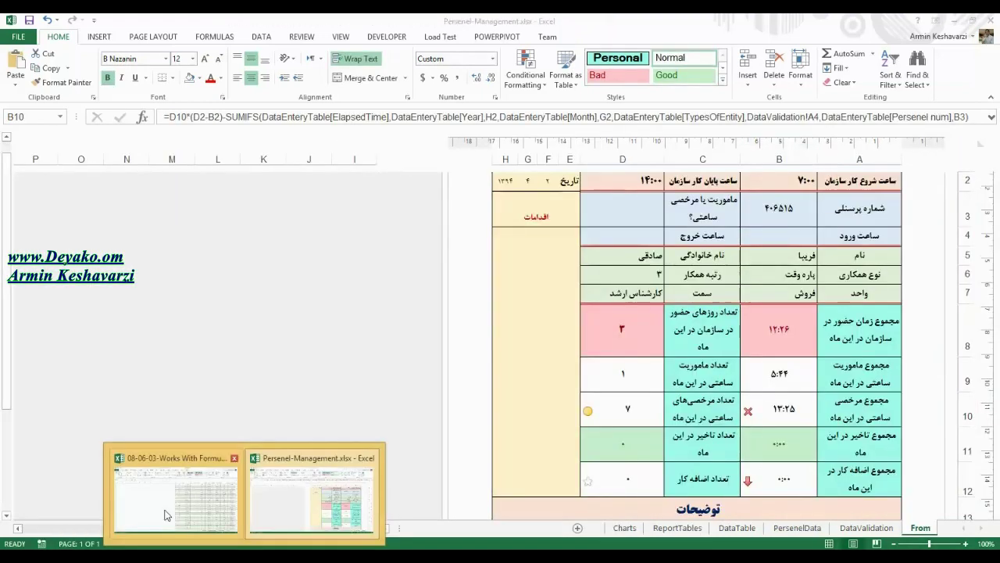
left_click(167, 514)
left_click(723, 527)
left_click(859, 170)
left_click(837, 168)
Type a VLOOKUP in C2 using [@[Persenel num]] as lookup value and Table2 as table array.
type("=")
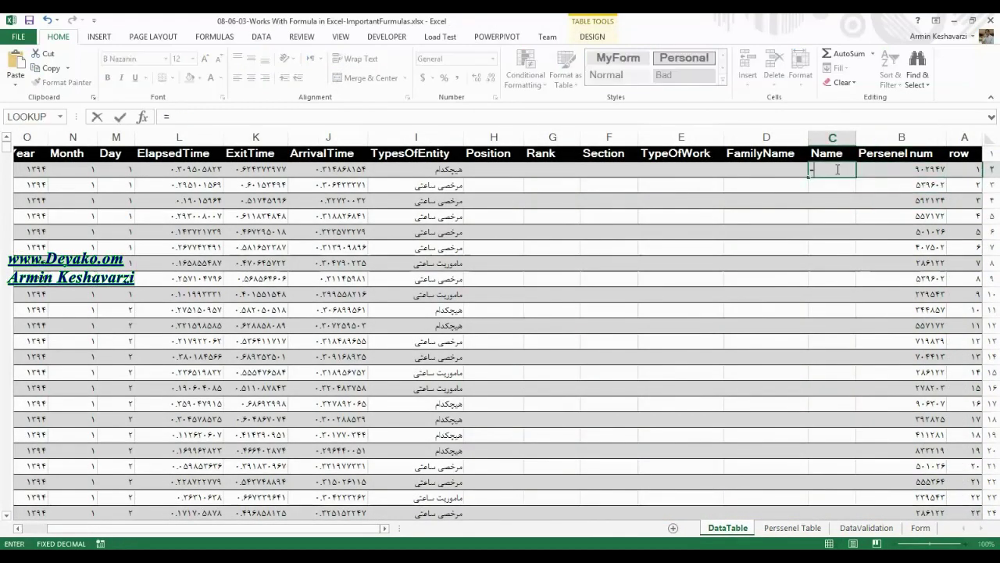
type("vl")
key("Tab")
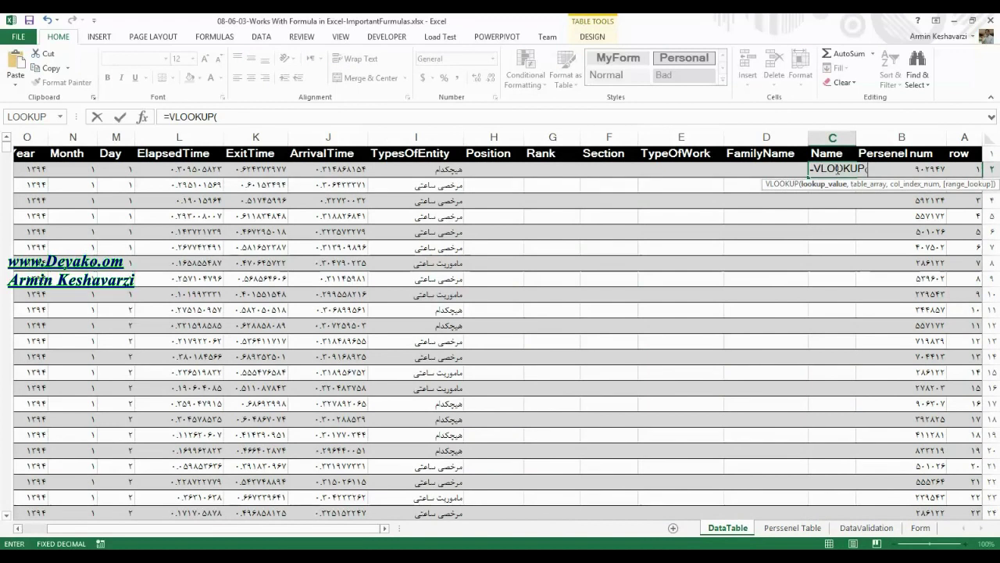
left_click(931, 173)
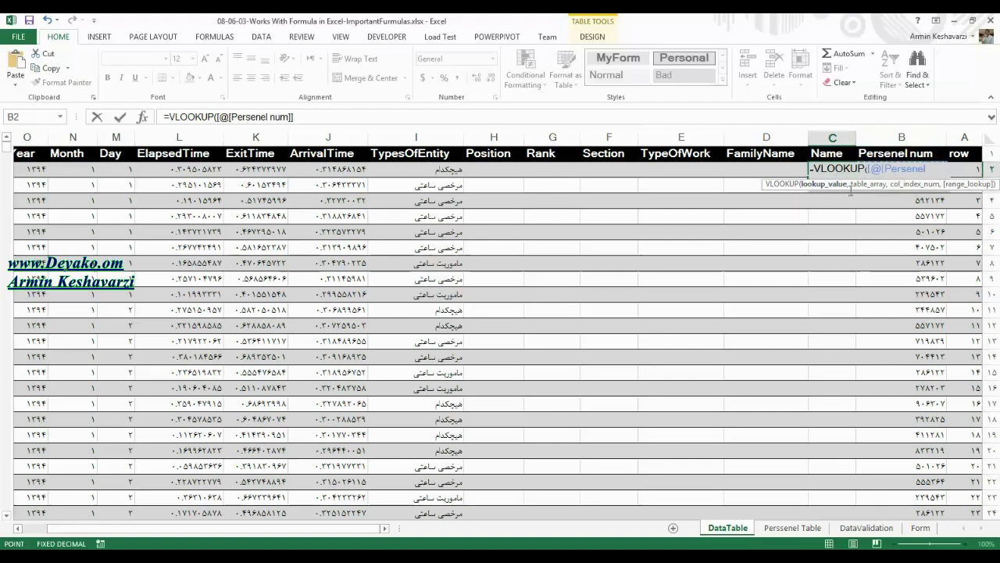
type(",")
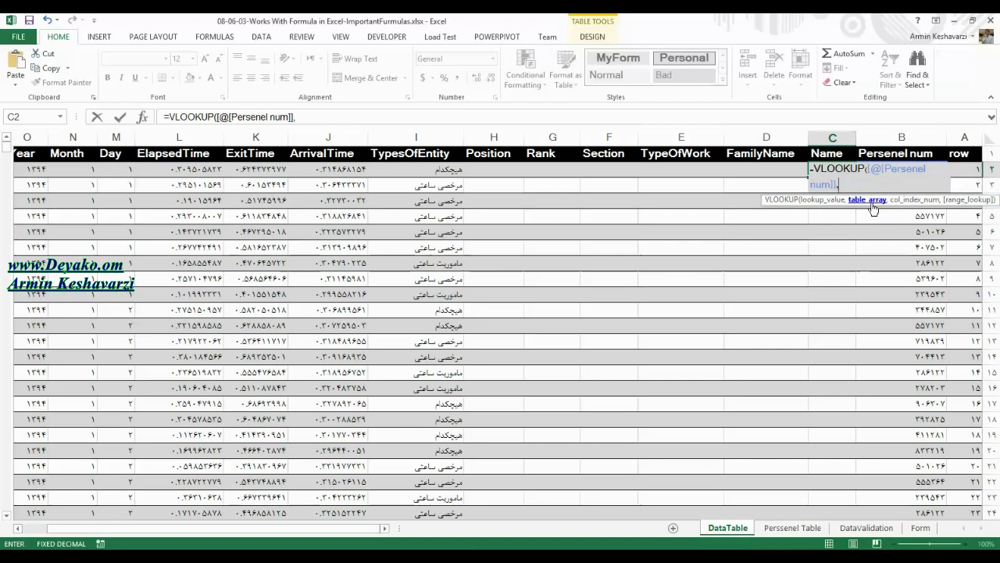
type("Ta")
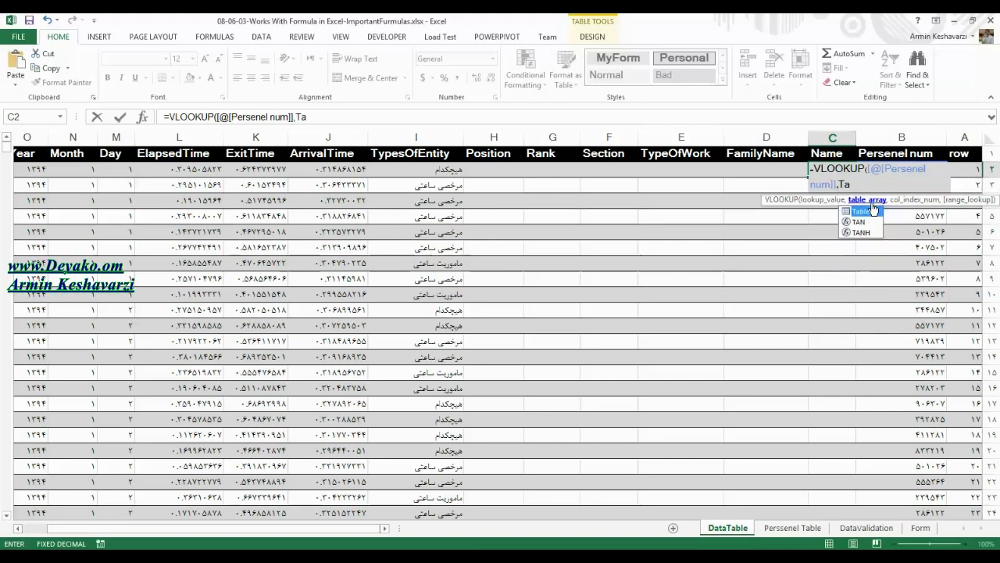
double_click(874, 214)
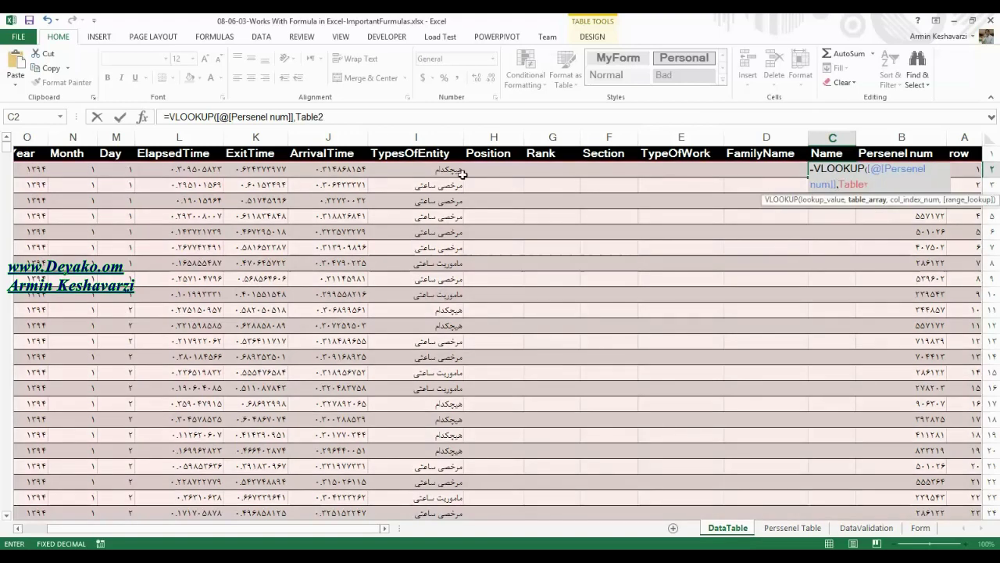
left_click(368, 116)
type(",")
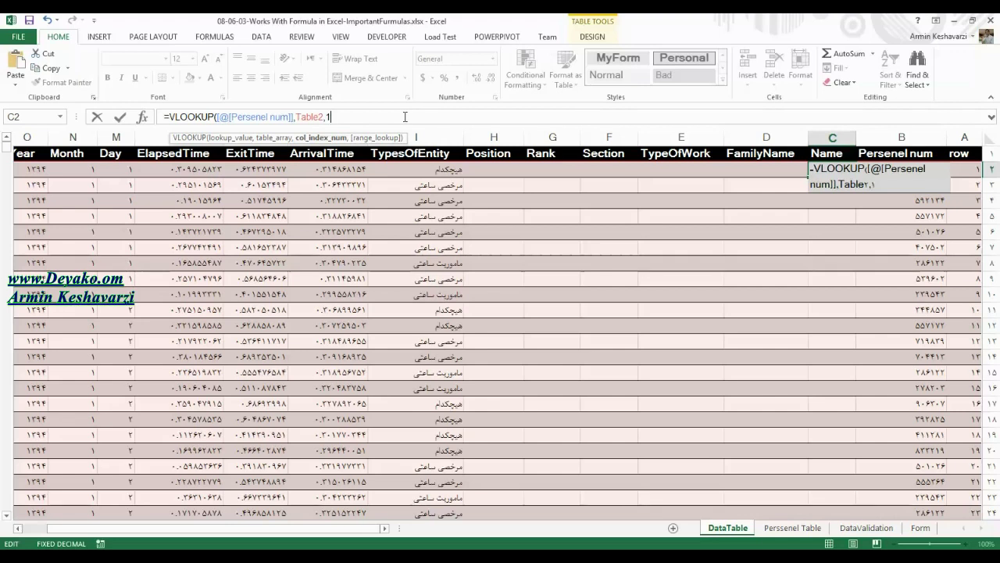
Complete and enter =VLOOKUP([@[Persenel num]],Table2,1,0) in C2.
type("1,")
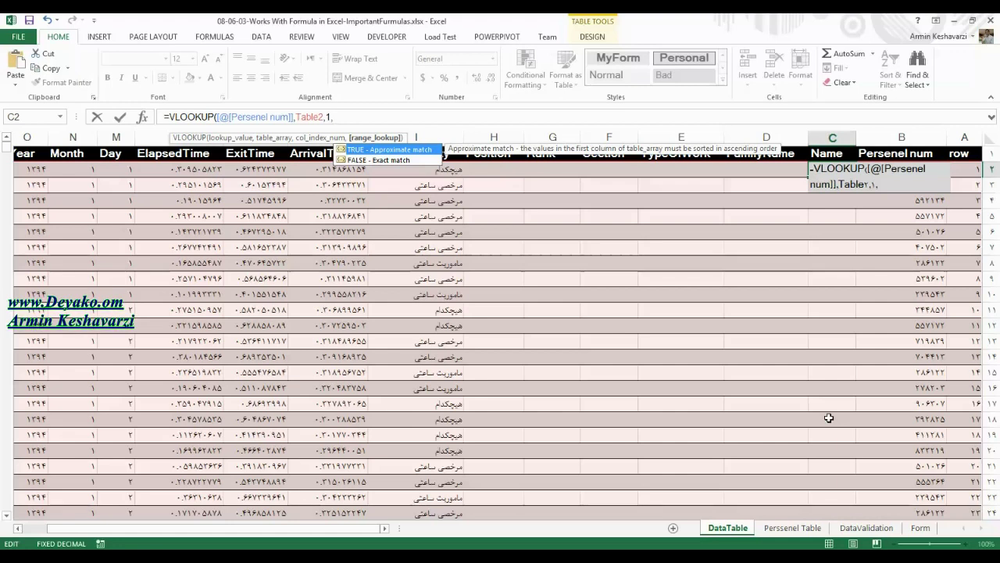
type("0")
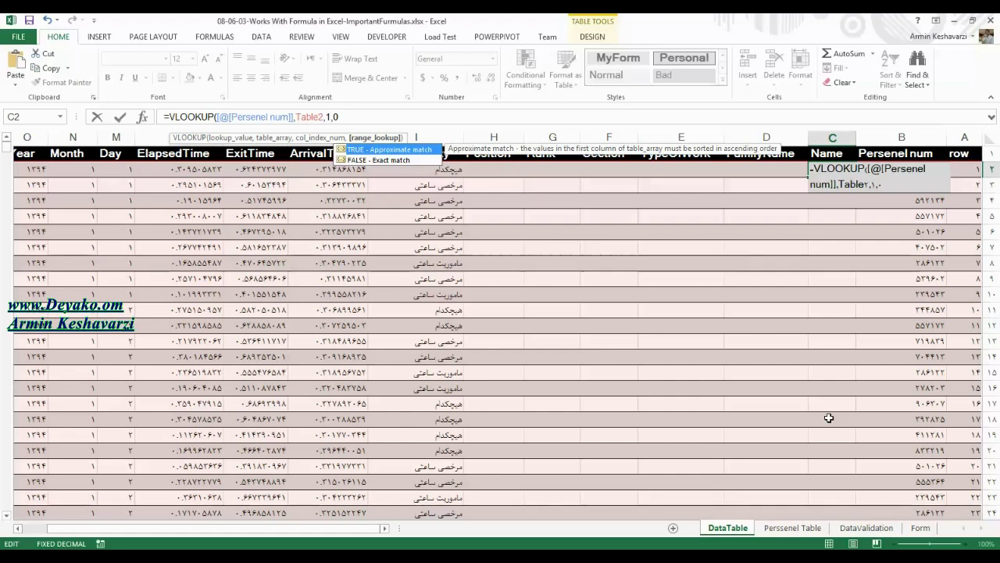
type(")")
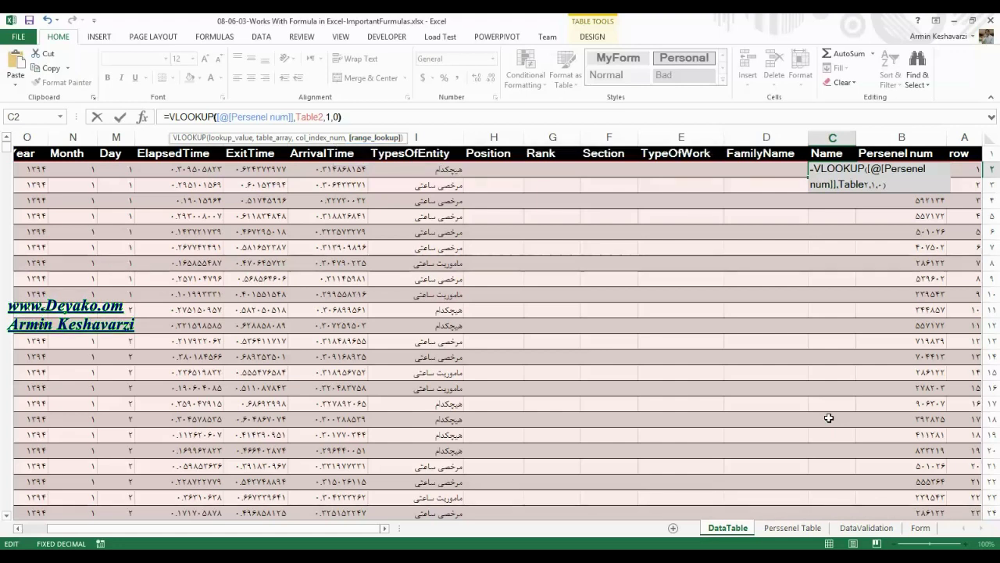
key("Return")
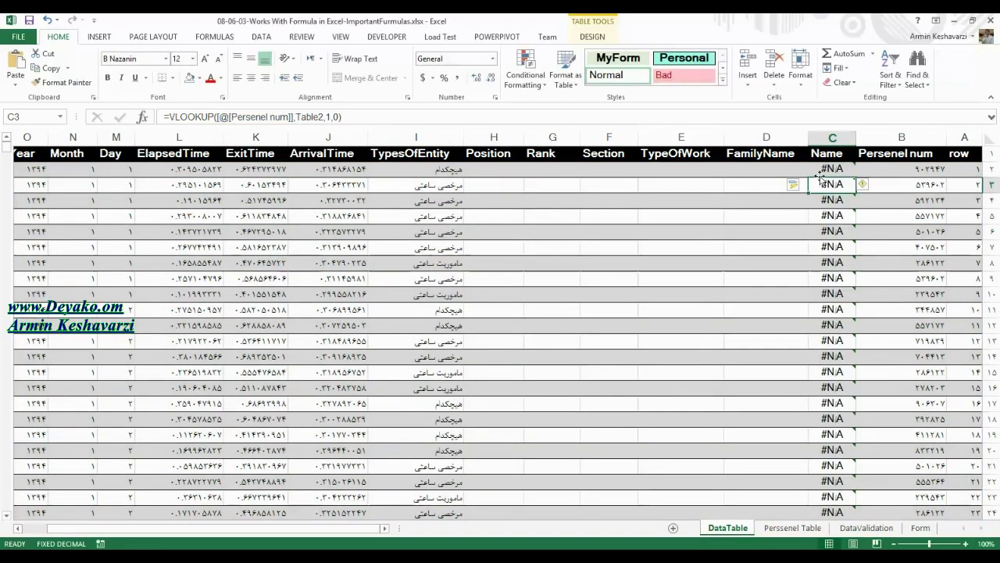
left_click(819, 169)
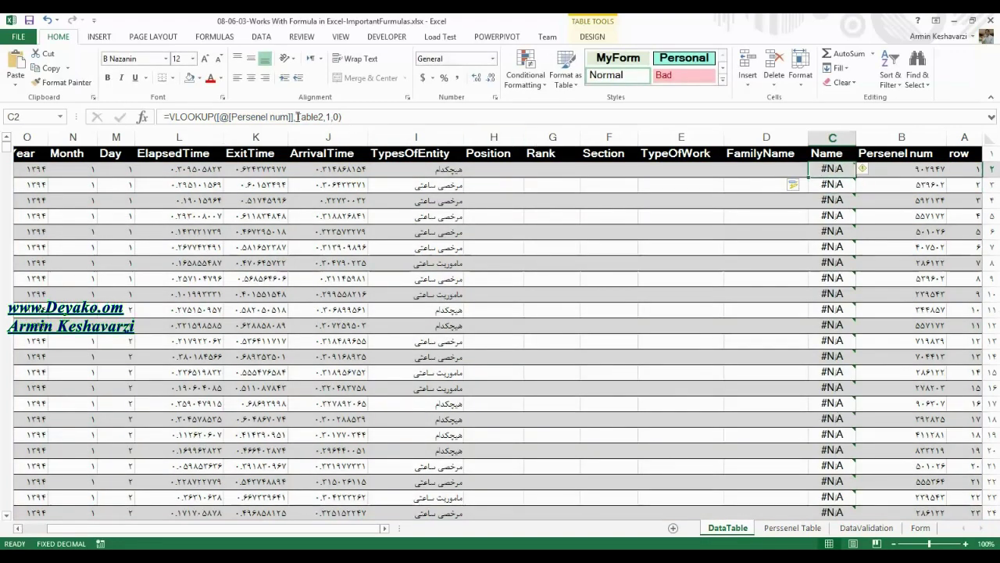
left_click(326, 116)
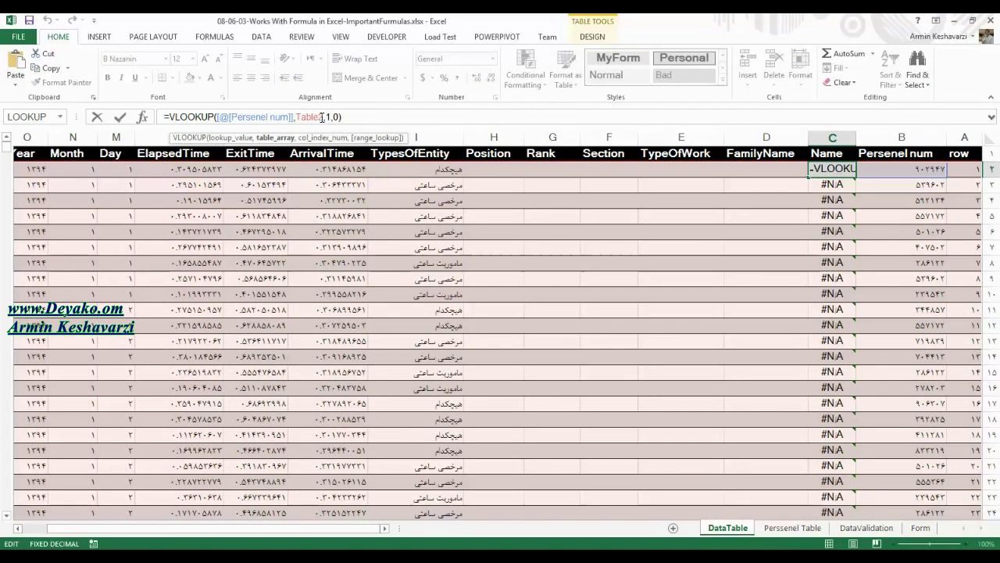
left_click_drag(326, 116, 297, 117)
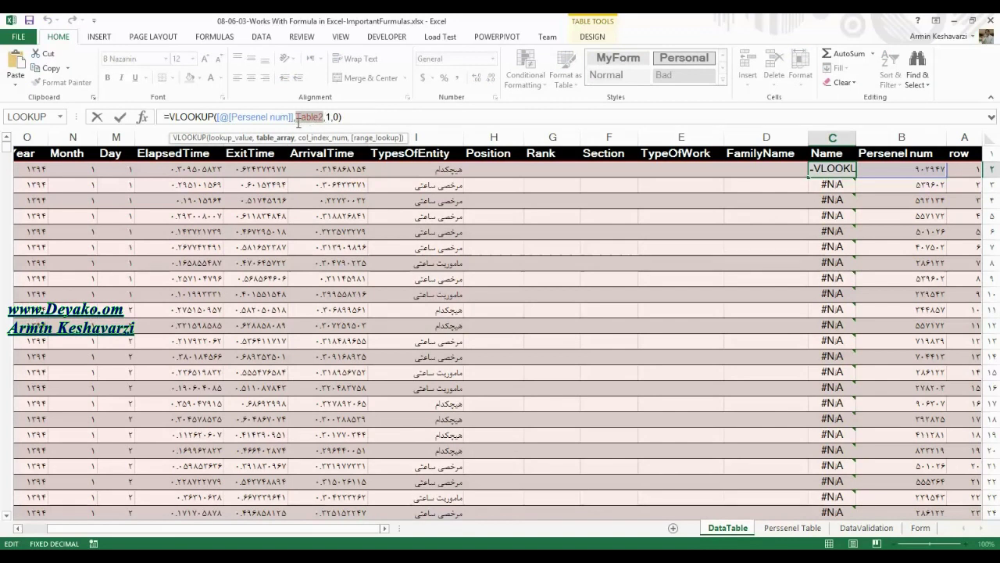
type("Tab")
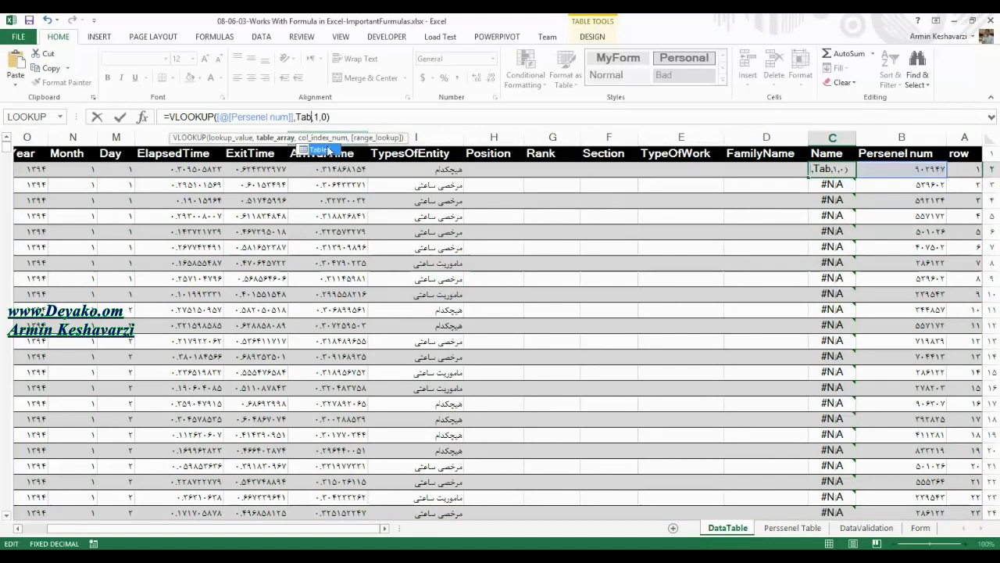
double_click(326, 149)
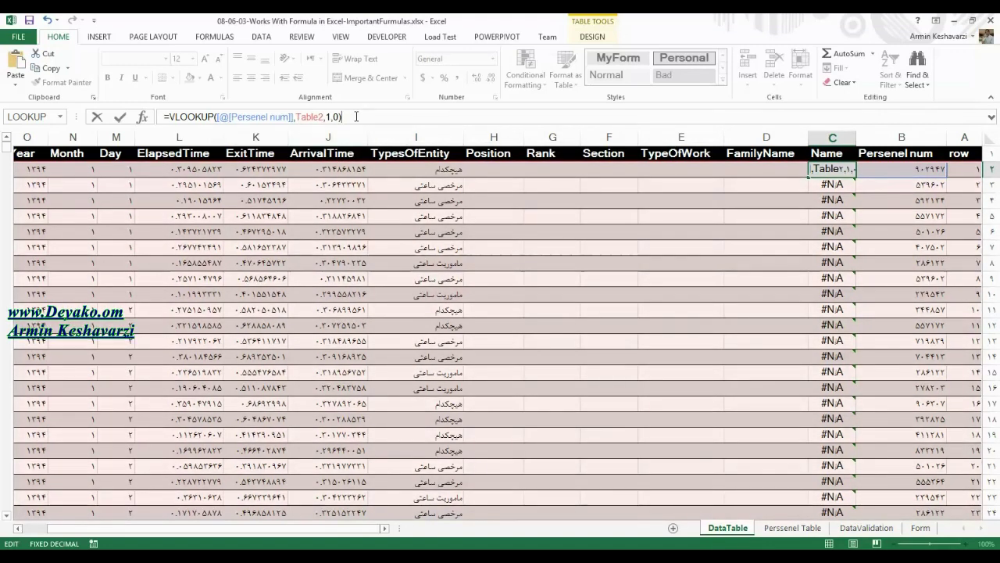
key("Return")
left_click(865, 185)
left_click(833, 169)
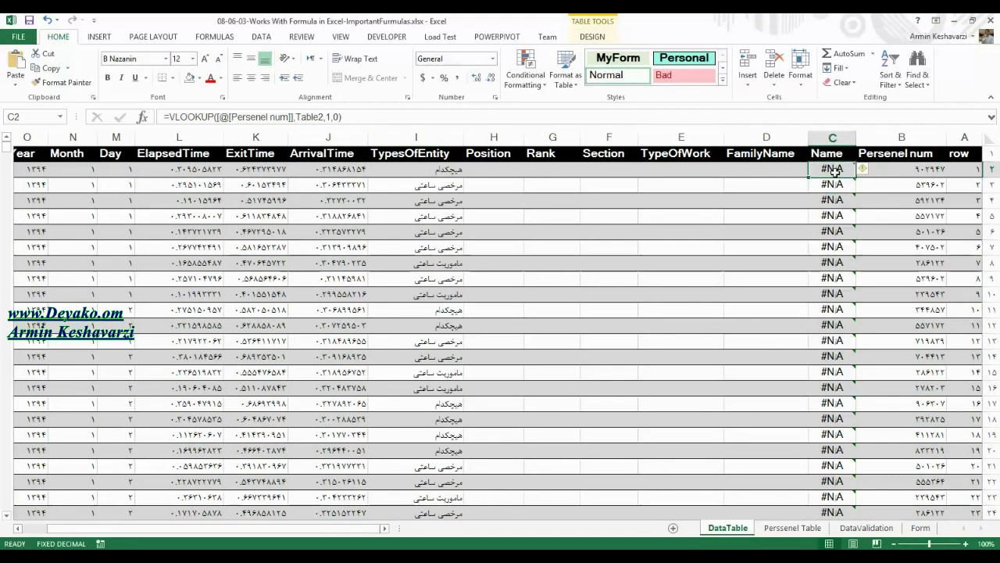
left_click(141, 117)
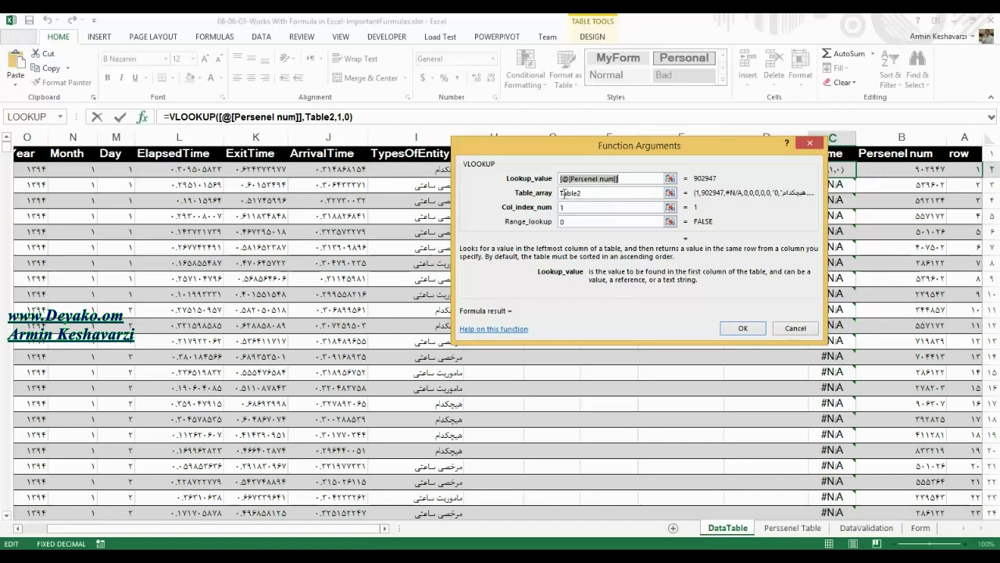
double_click(586, 193)
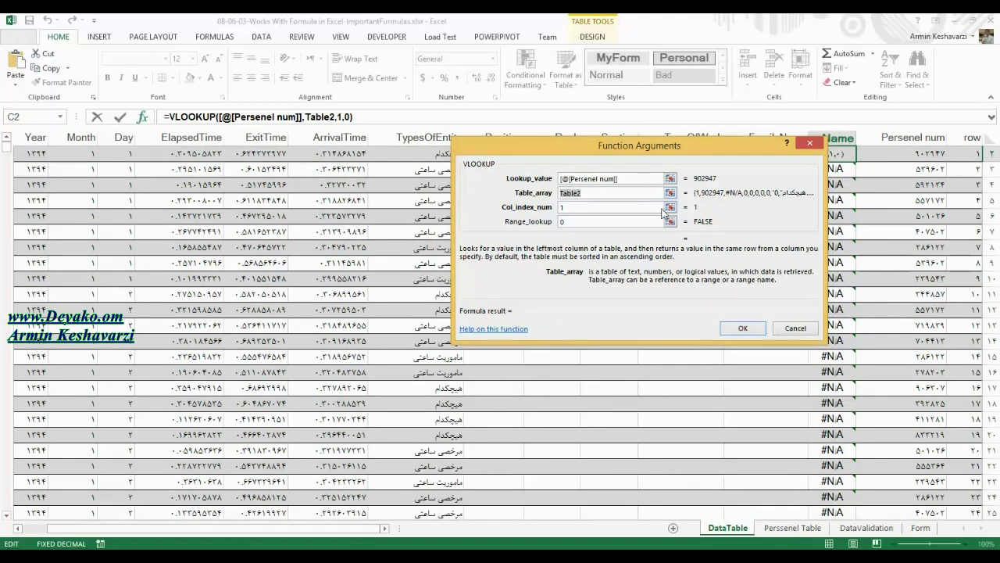
left_click(794, 328)
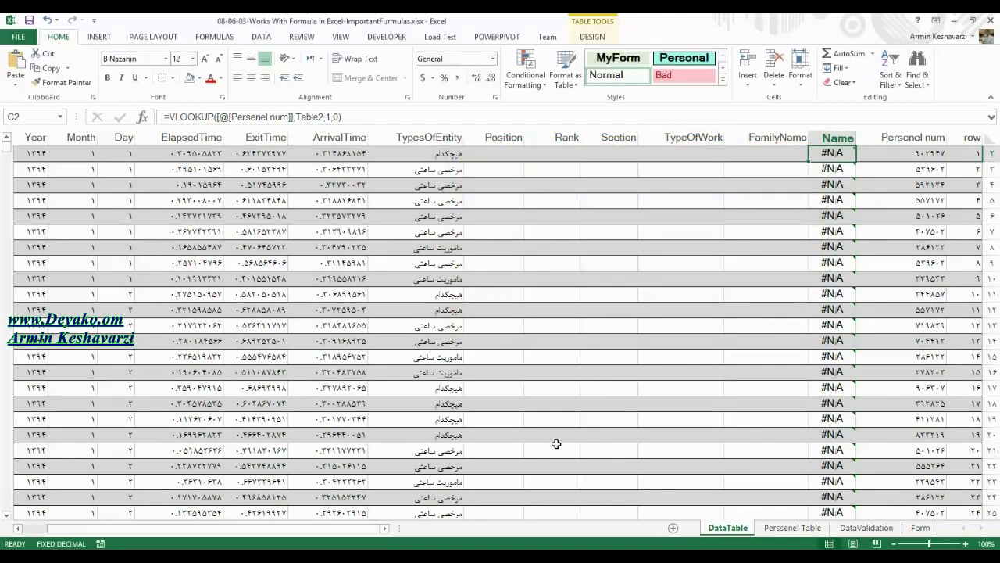
left_click(6, 138)
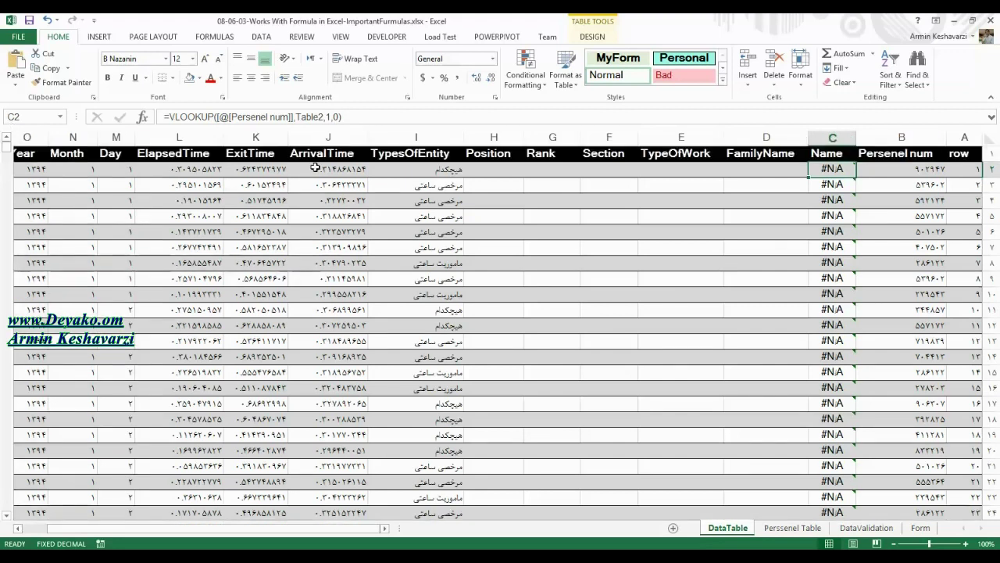
left_click(965, 137)
left_click(908, 167)
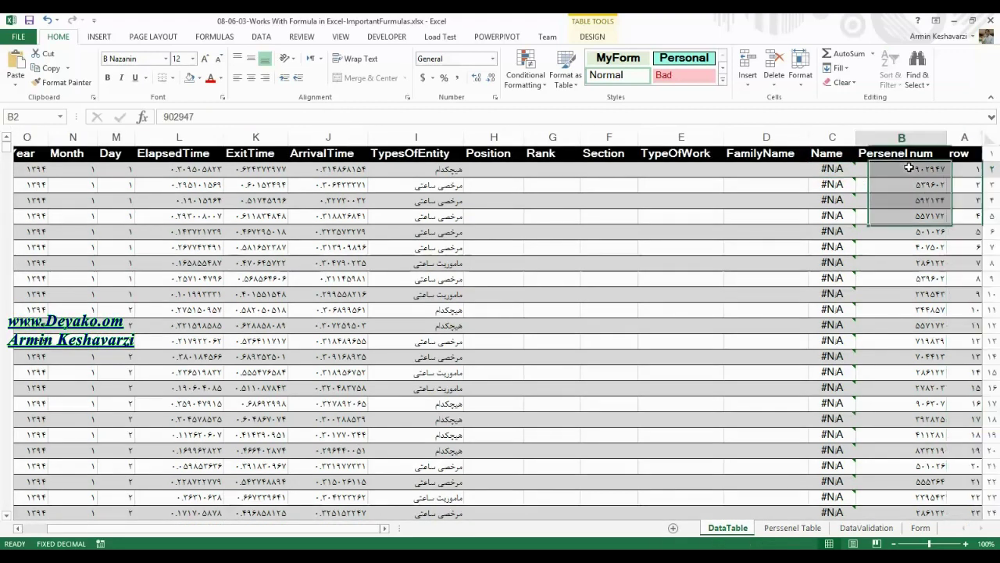
left_click(957, 135)
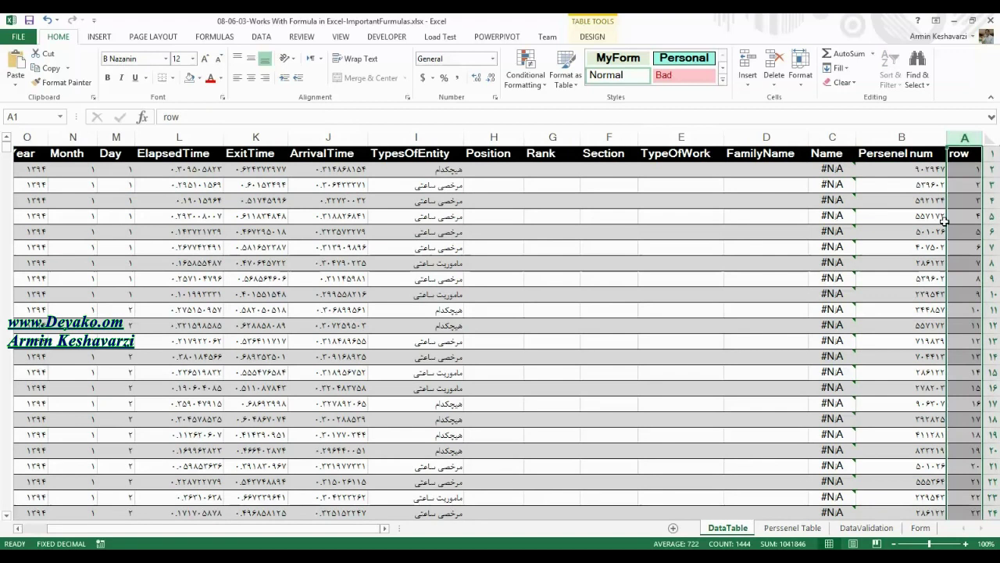
left_click(831, 168)
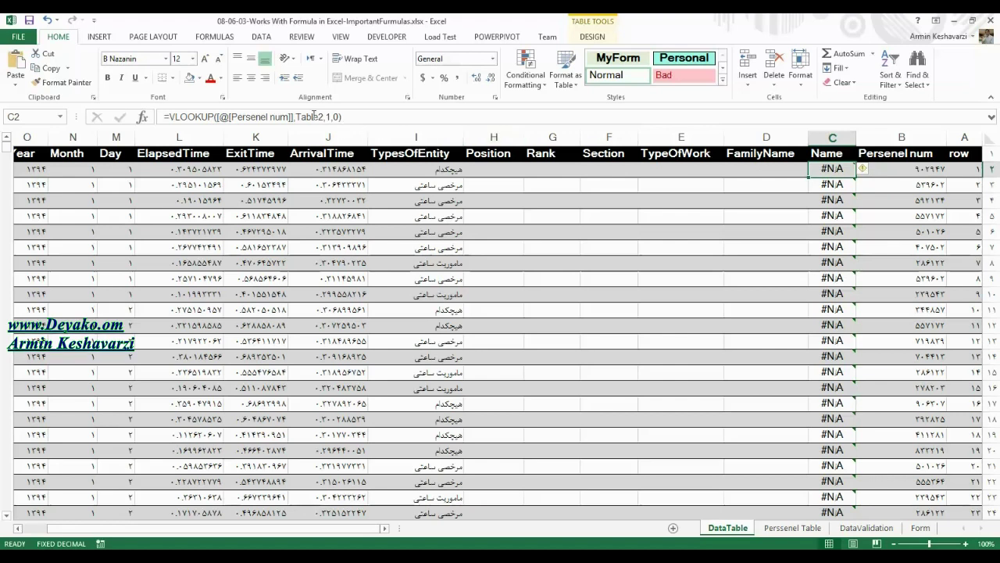
left_click(318, 116)
double_click(318, 116)
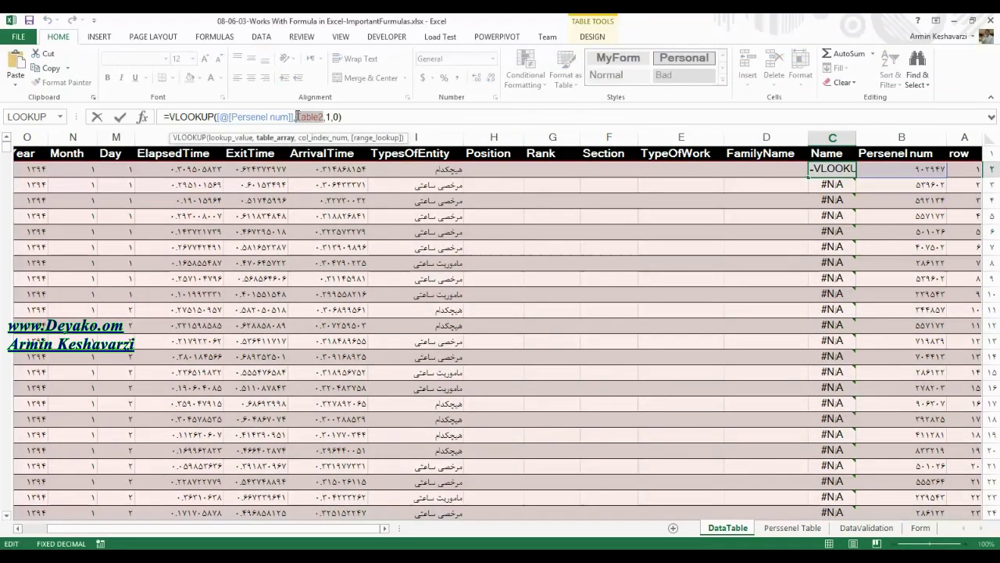
key("BackSpace")
type("Pe")
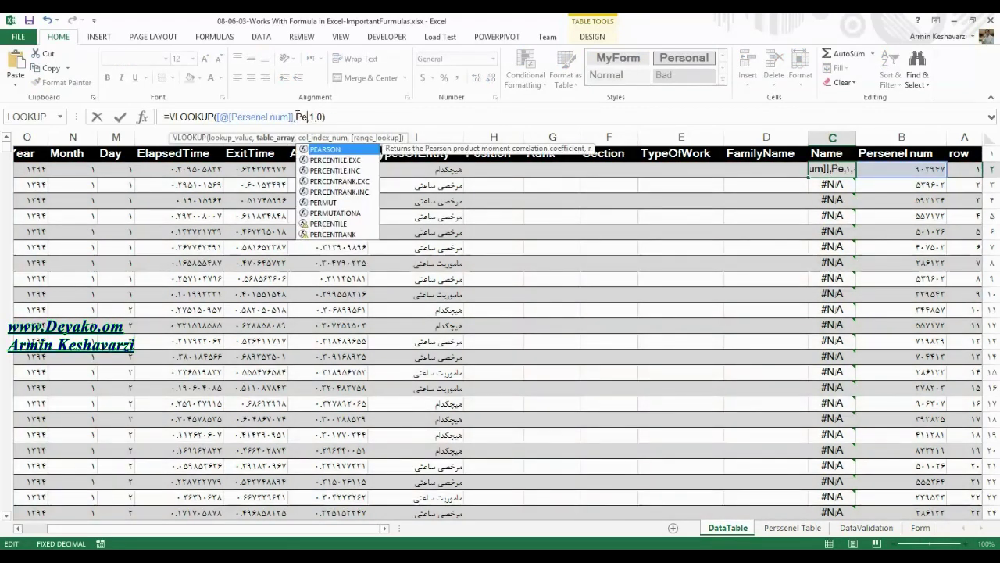
type("r")
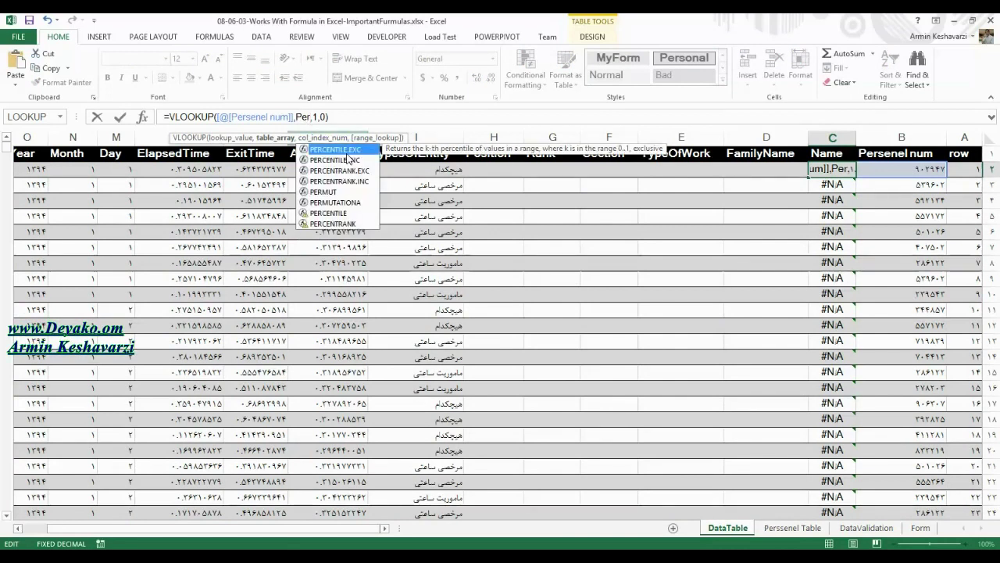
type("s")
key("BackSpace")
key("BackSpace")
key("BackSpace")
key("BackSpace")
type("Ta")
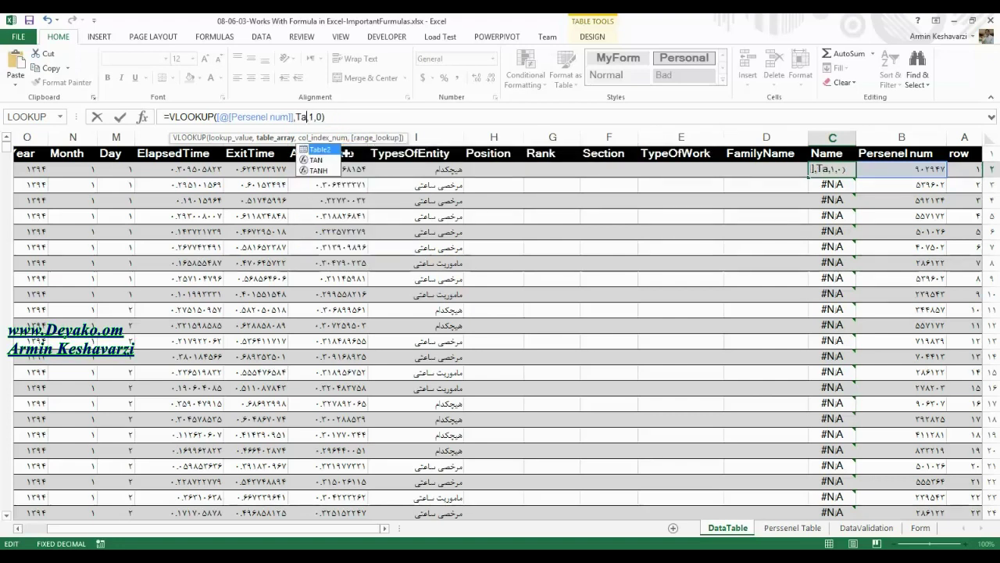
key("BackSpace")
key("BackSpace")
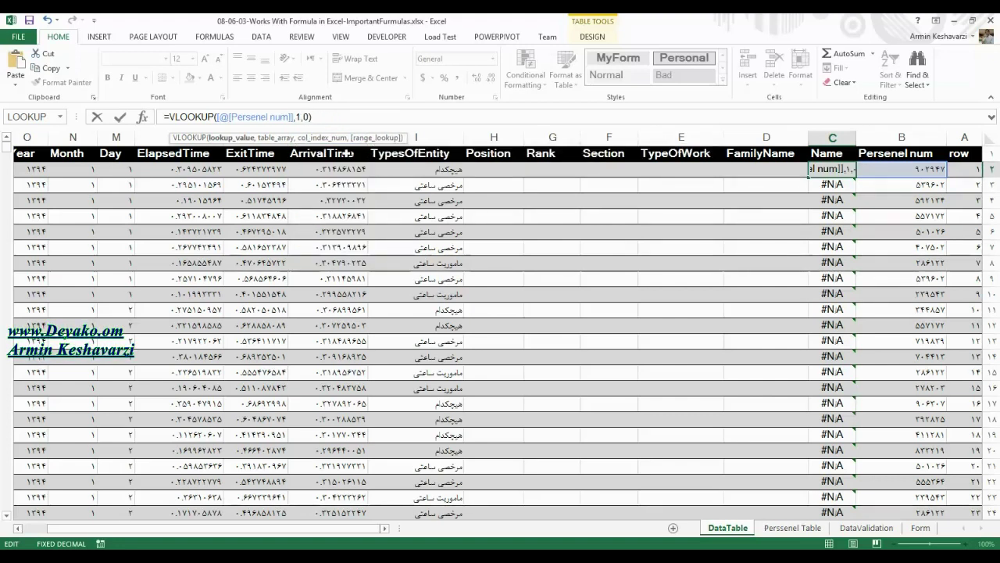
type("Table2")
key("ctrl+Return")
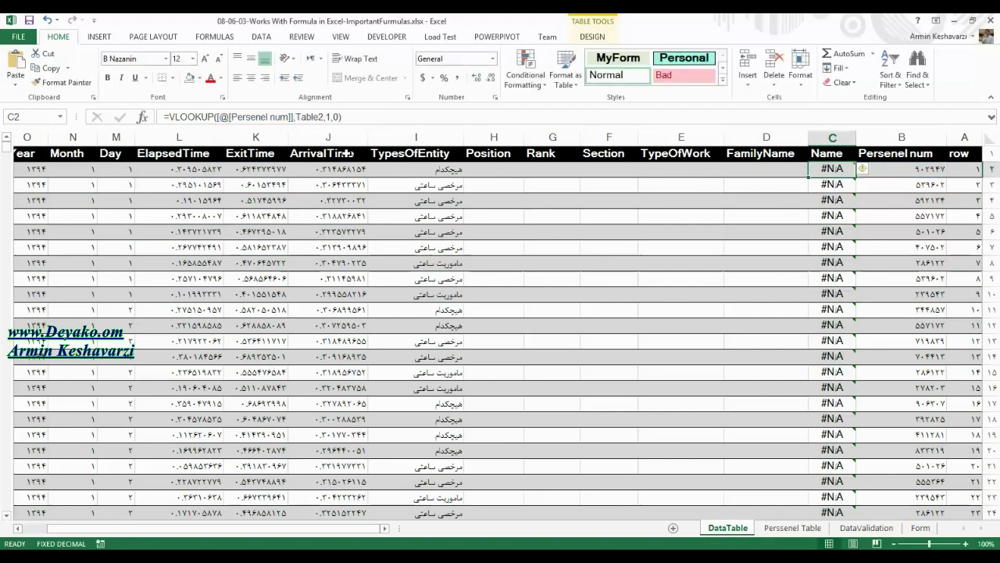
Replace Table2 with MyTable in the C2 VLOOKUP, confirm it, then open B2 for editing.
left_click(60, 116)
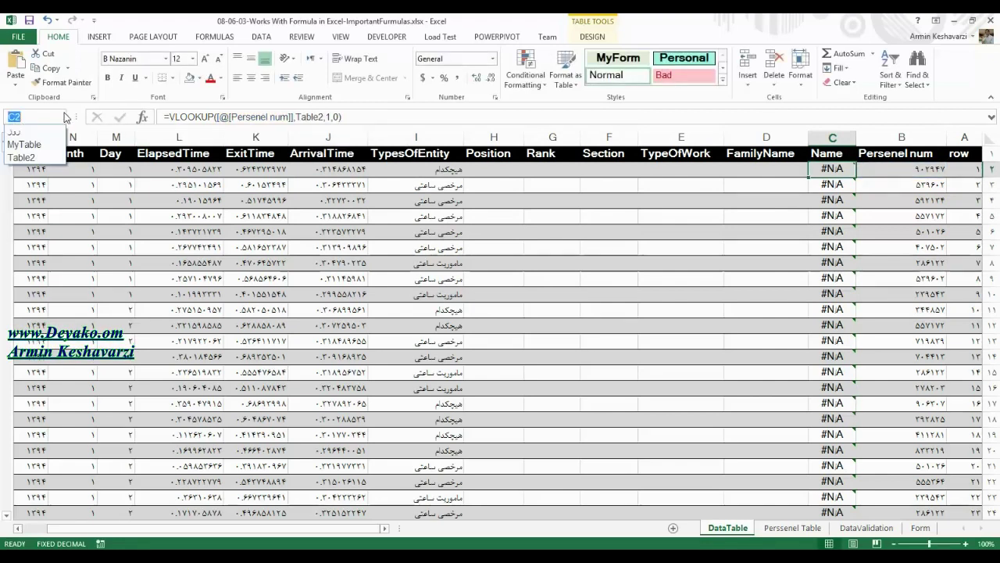
key("Escape")
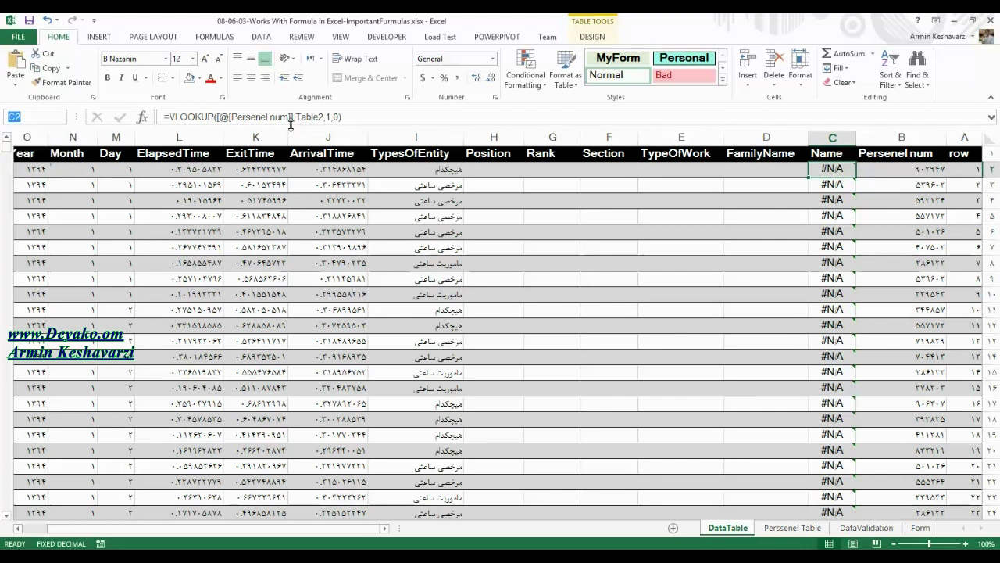
left_click_drag(324, 116, 296, 117)
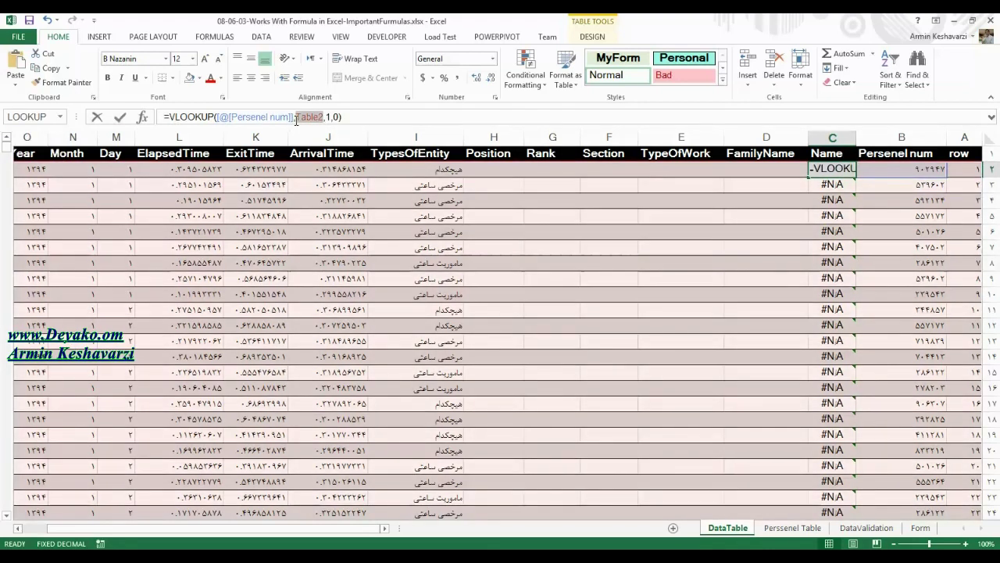
type("My")
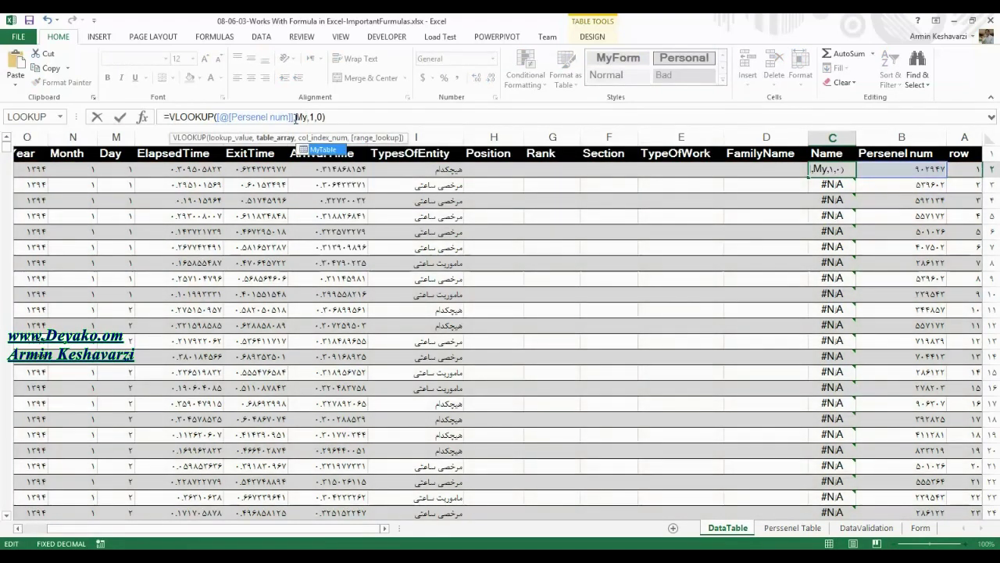
double_click(322, 149)
key("Return")
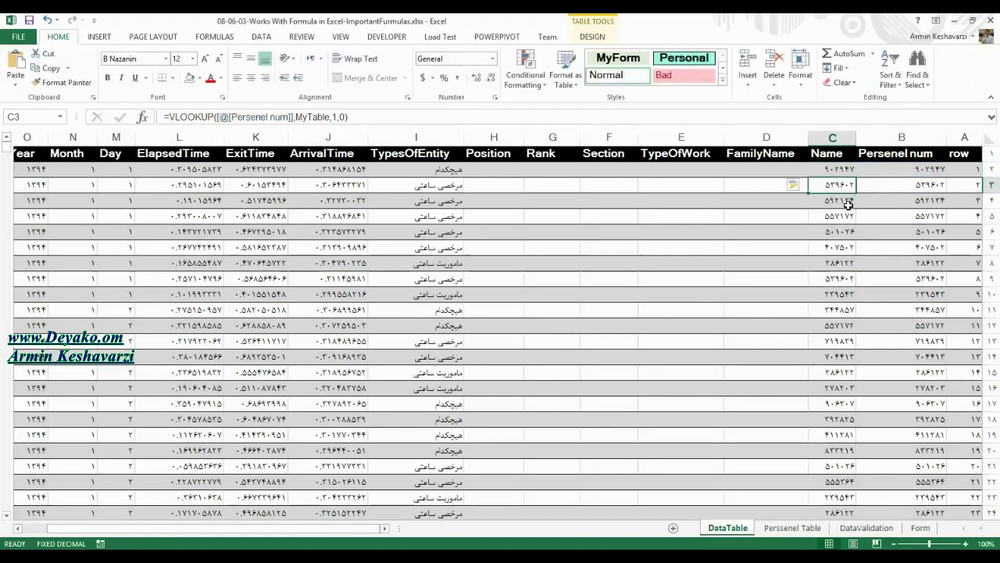
left_click(900, 173)
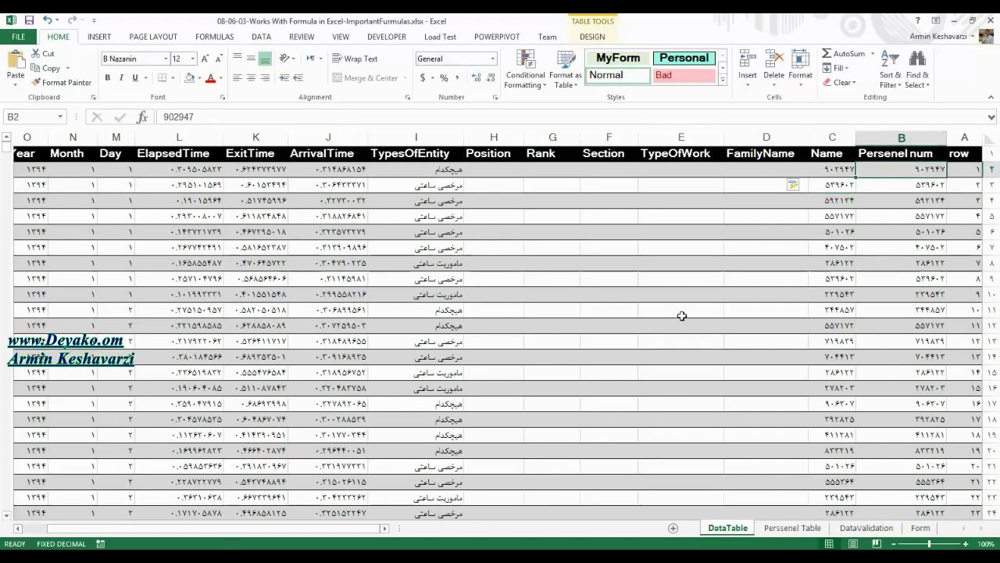
double_click(926, 172)
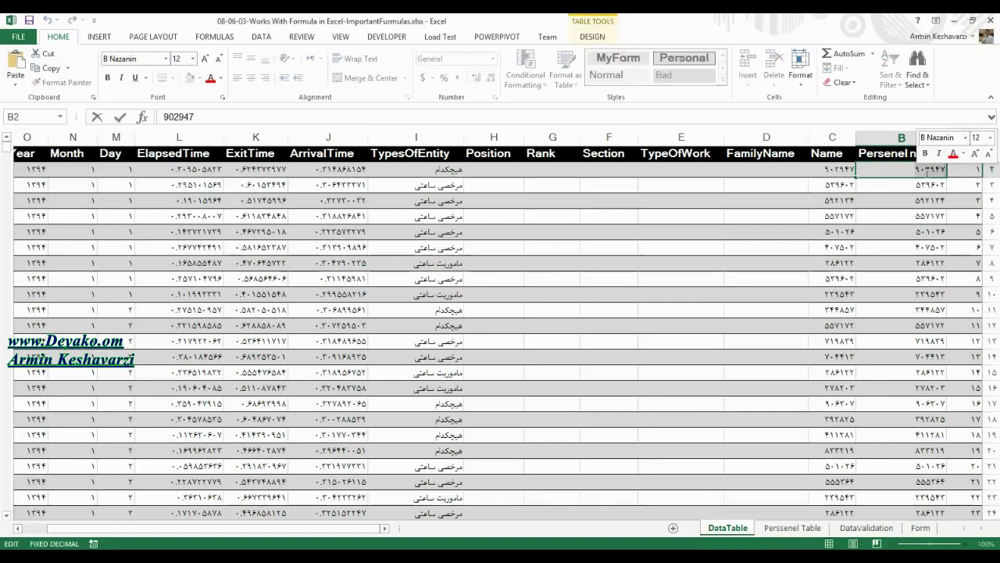
Find 902947 at A34 in the Perssenel Table's first column, then return to DataTable.
left_click(835, 173)
left_click(792, 529)
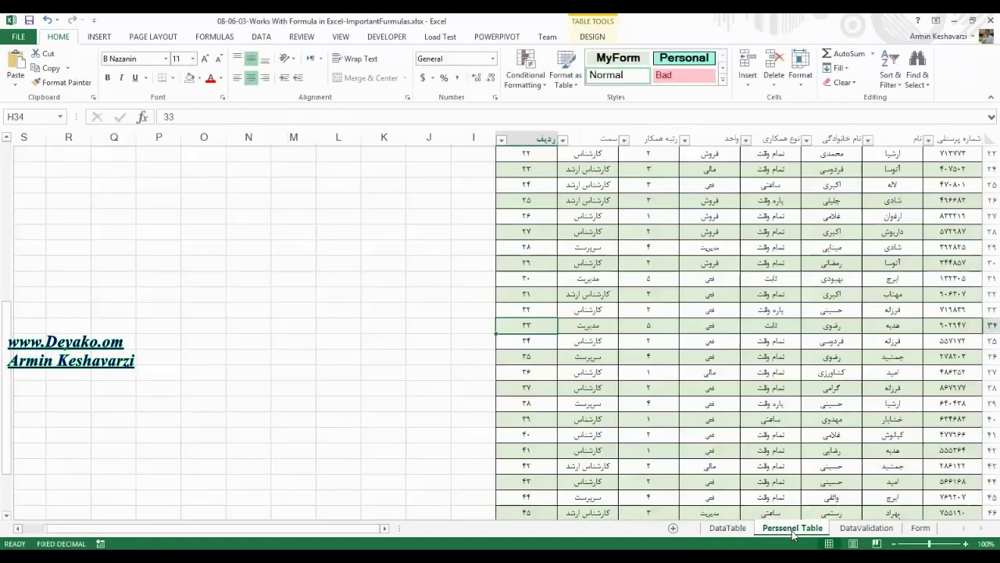
left_click_drag(959, 278, 963, 129)
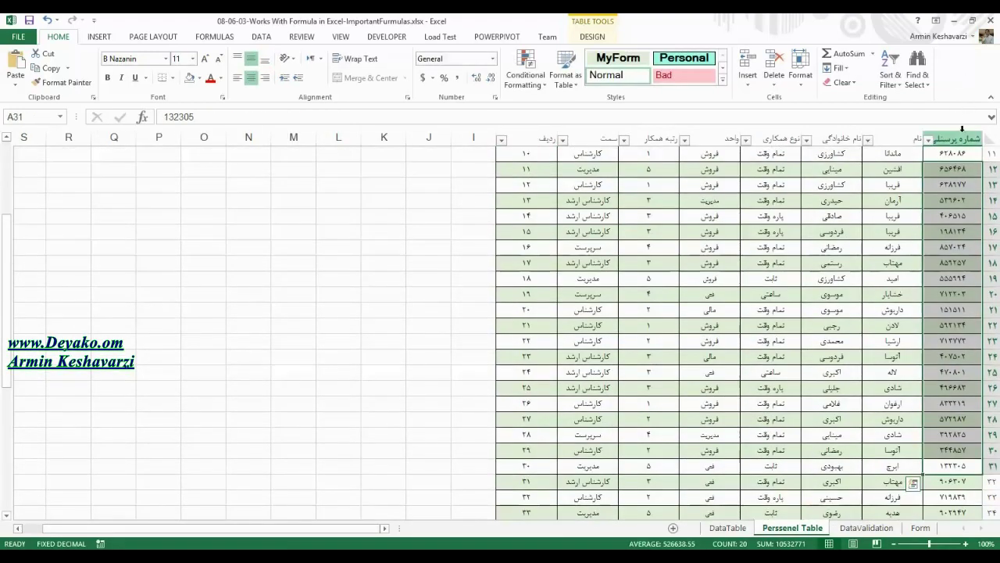
left_click(962, 132)
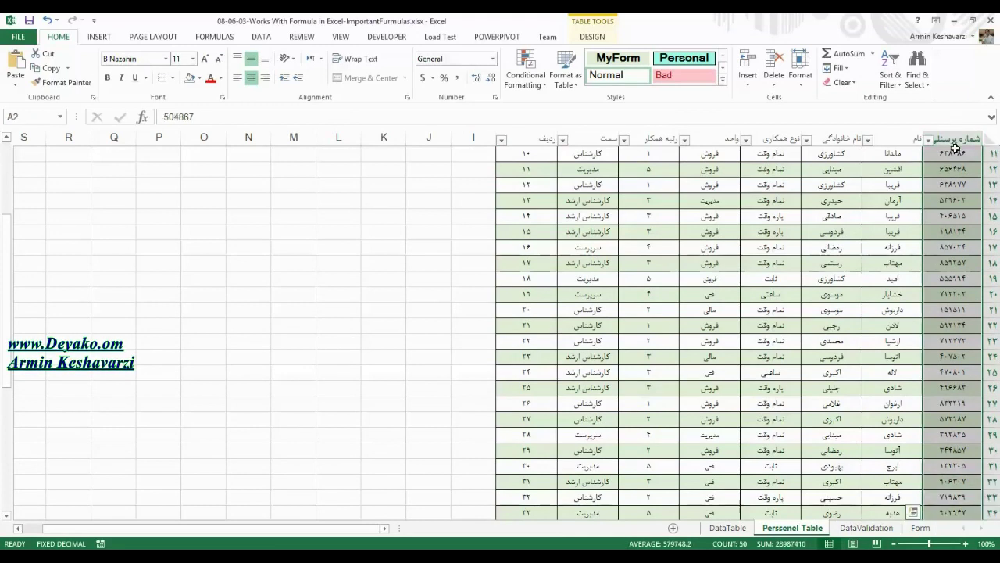
key("ctrl+f")
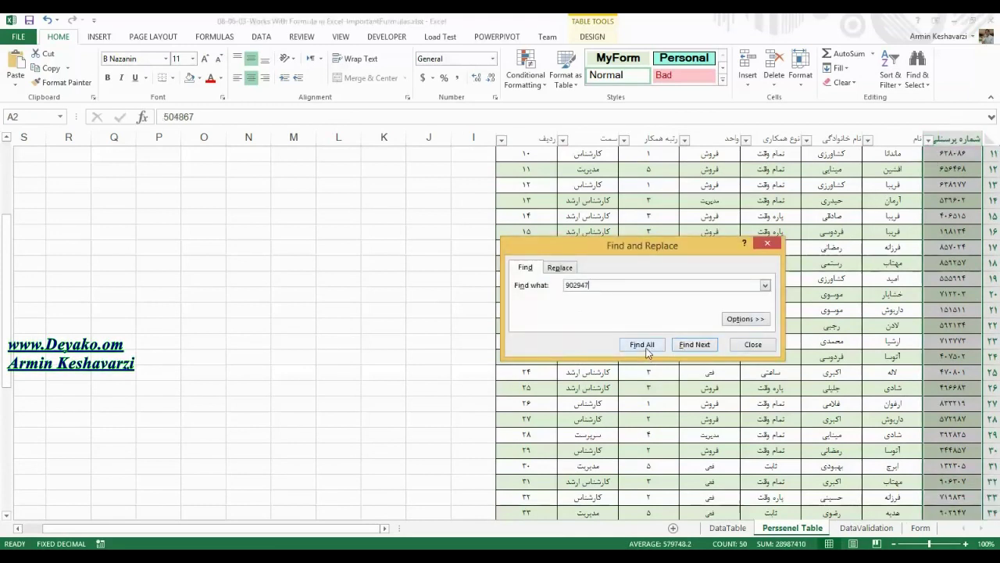
left_click(693, 345)
left_click(753, 345)
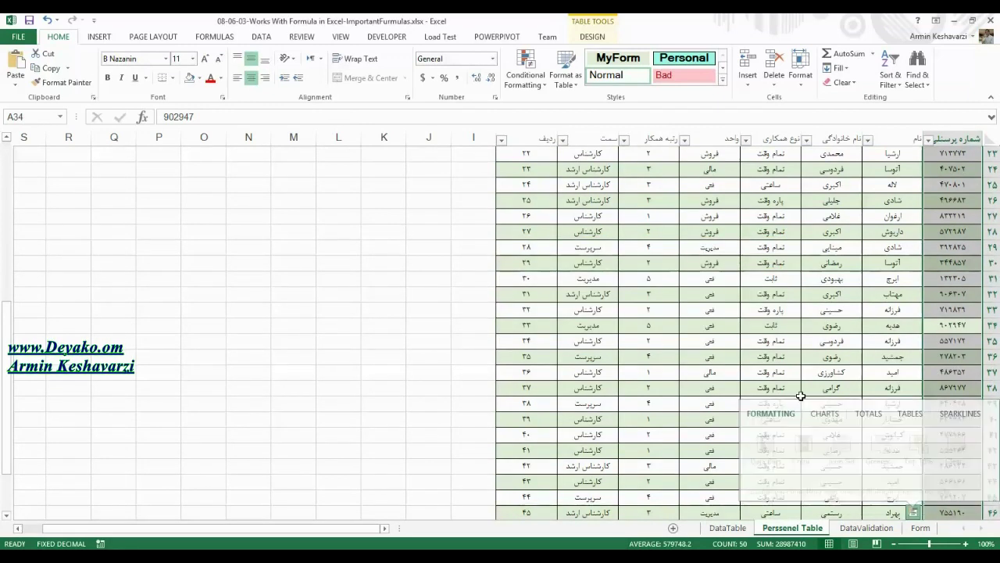
left_click(728, 528)
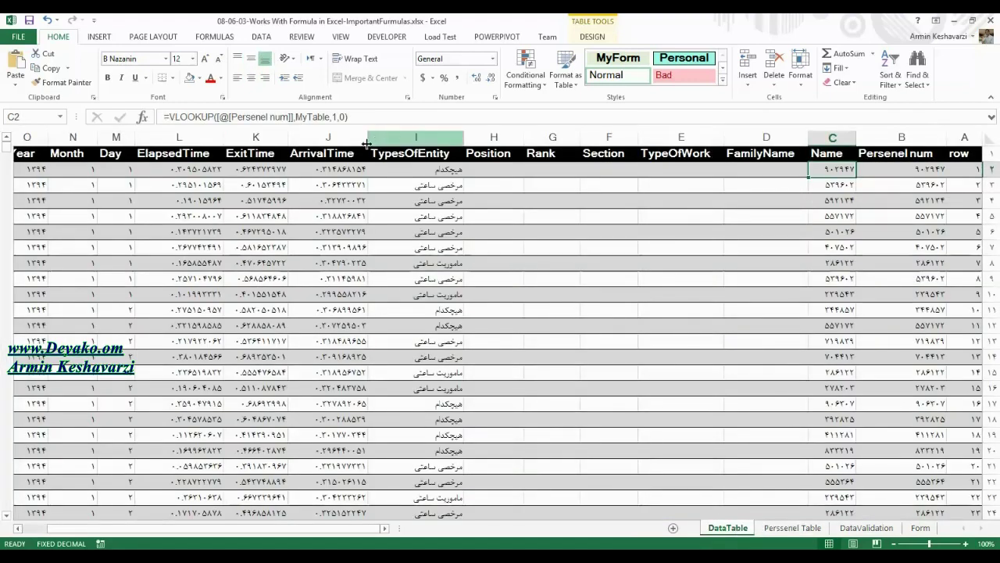
Change the C2 VLOOKUP column index to 2 and compare with the name in row 34.
left_click(336, 116)
type("2")
key("Return")
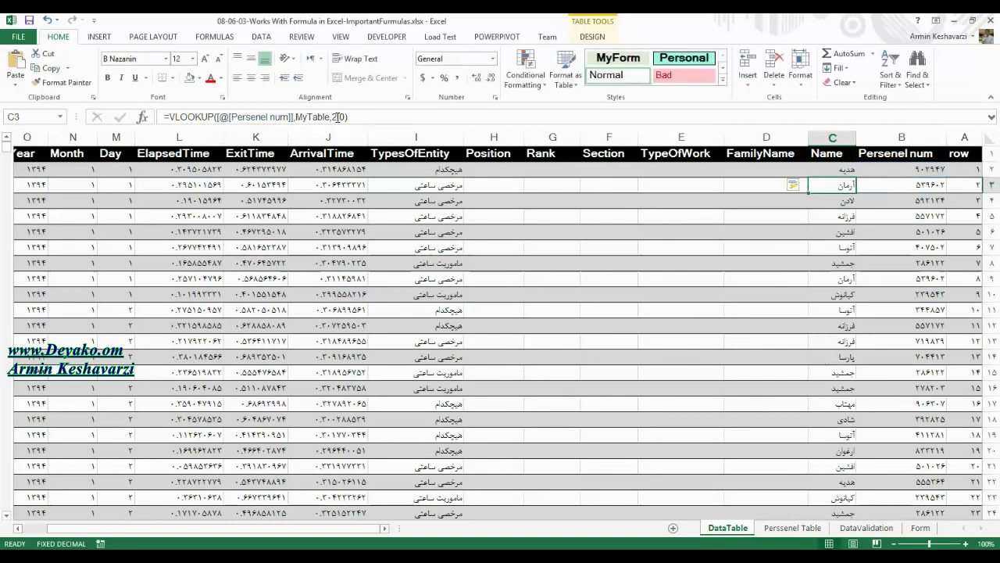
left_click(805, 529)
left_click(899, 326)
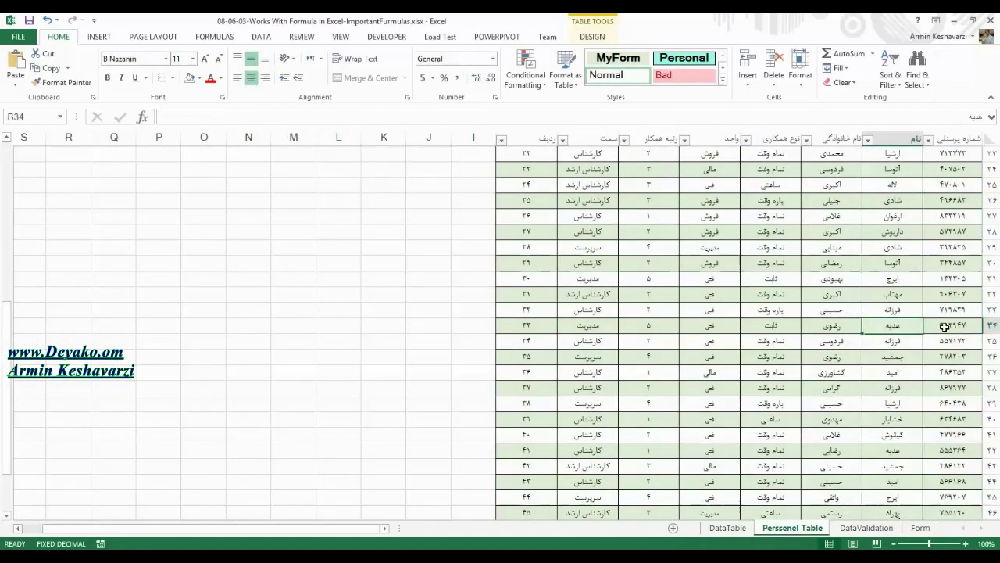
left_click(725, 529)
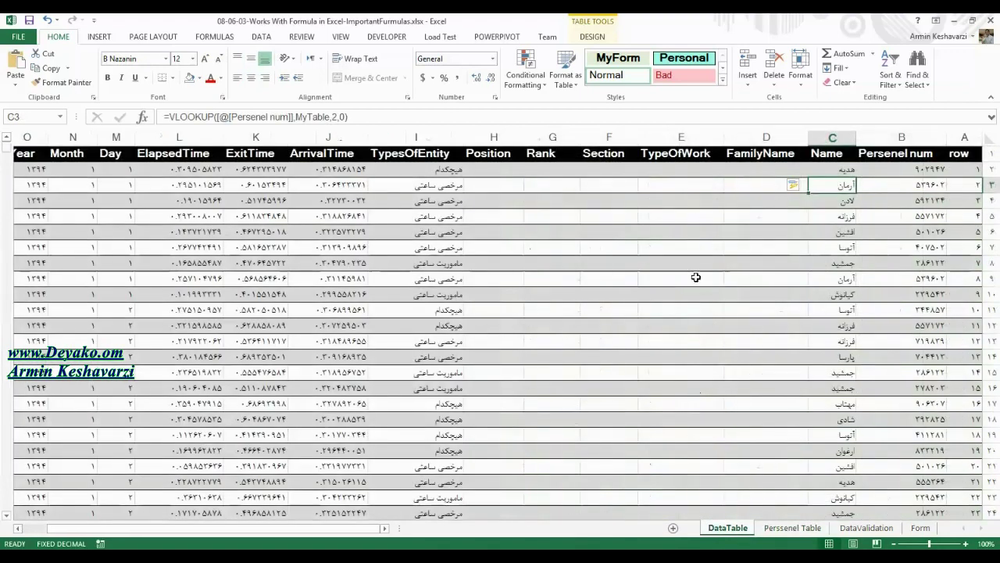
Review cells C2, D2 and B2, then delete the VLOOKUP formula from C2.
left_click(837, 172)
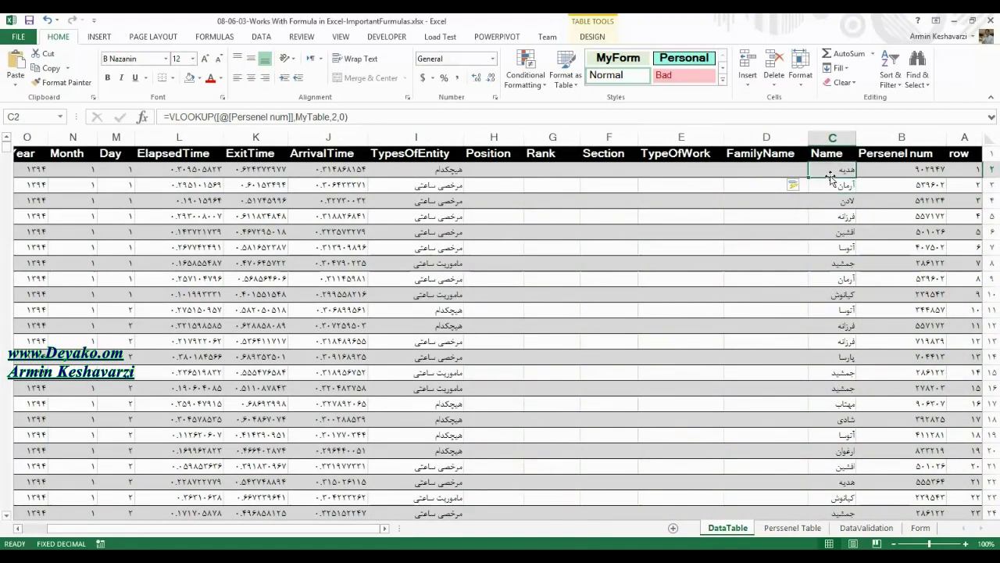
left_click(757, 169)
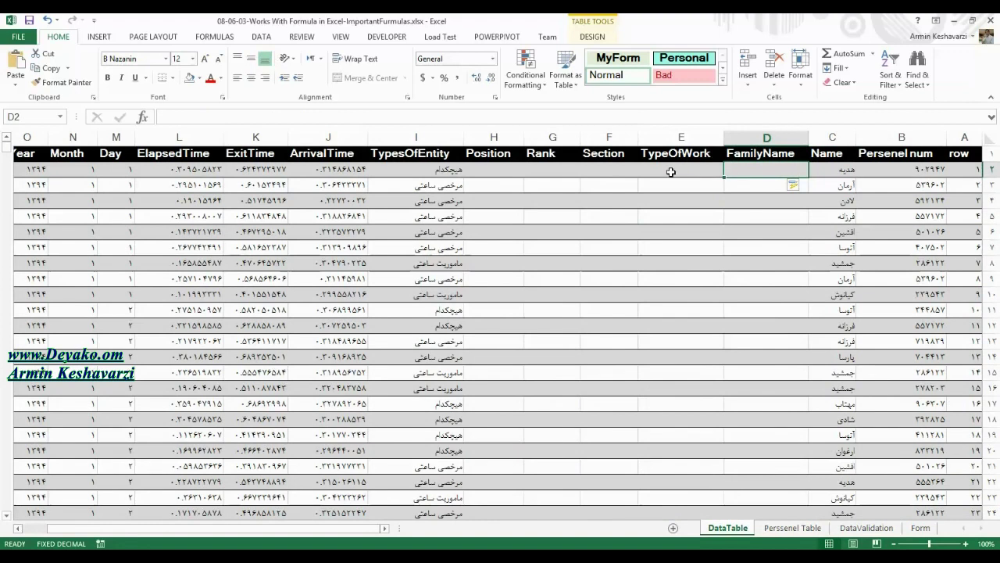
left_click(876, 172)
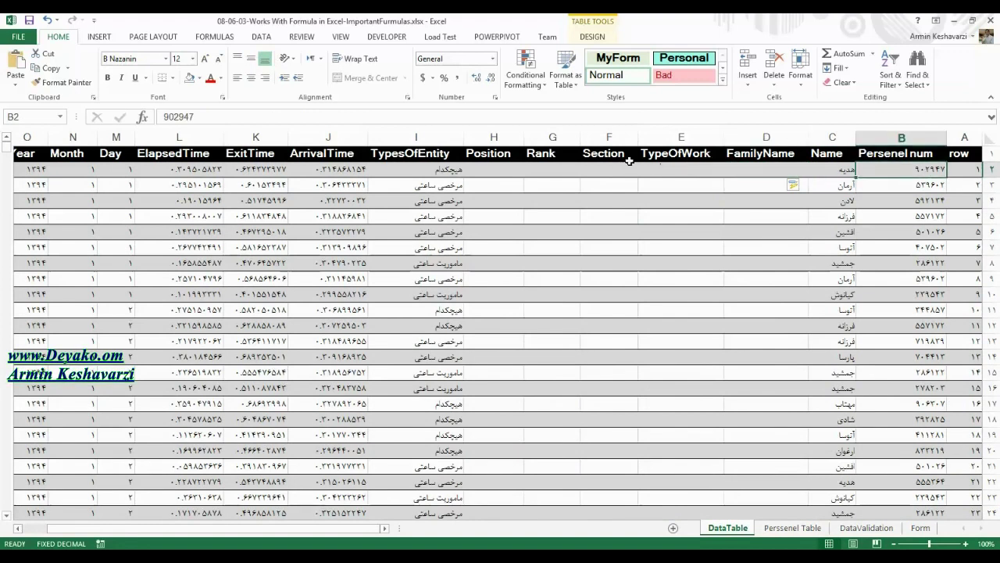
left_click(835, 168)
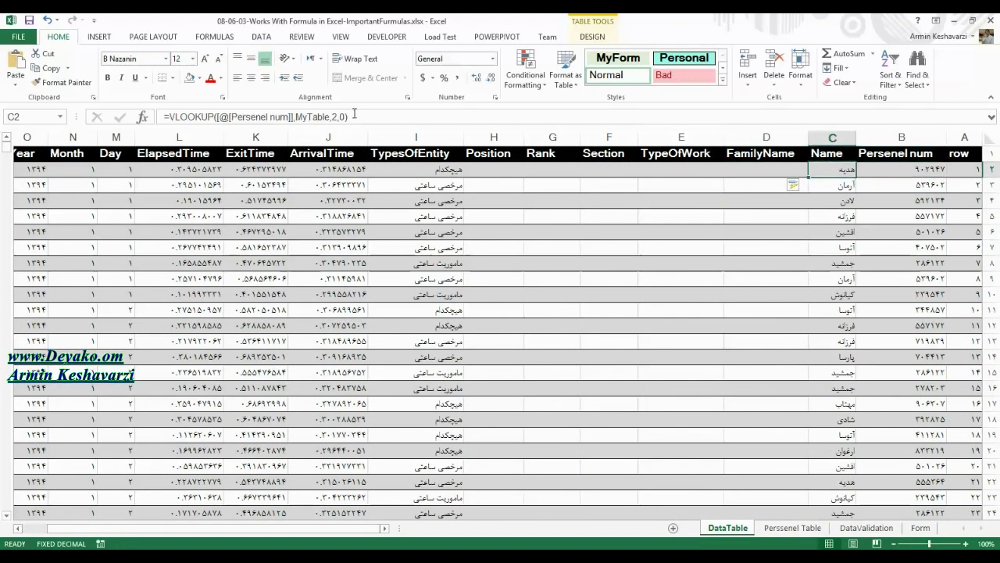
left_click_drag(354, 114, 187, 106)
key("Delete")
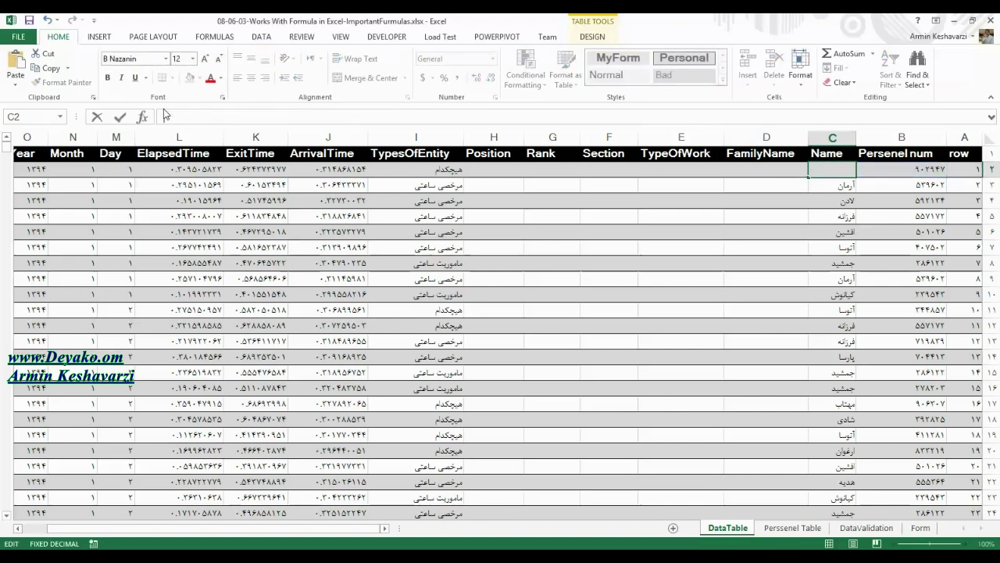
key("Return")
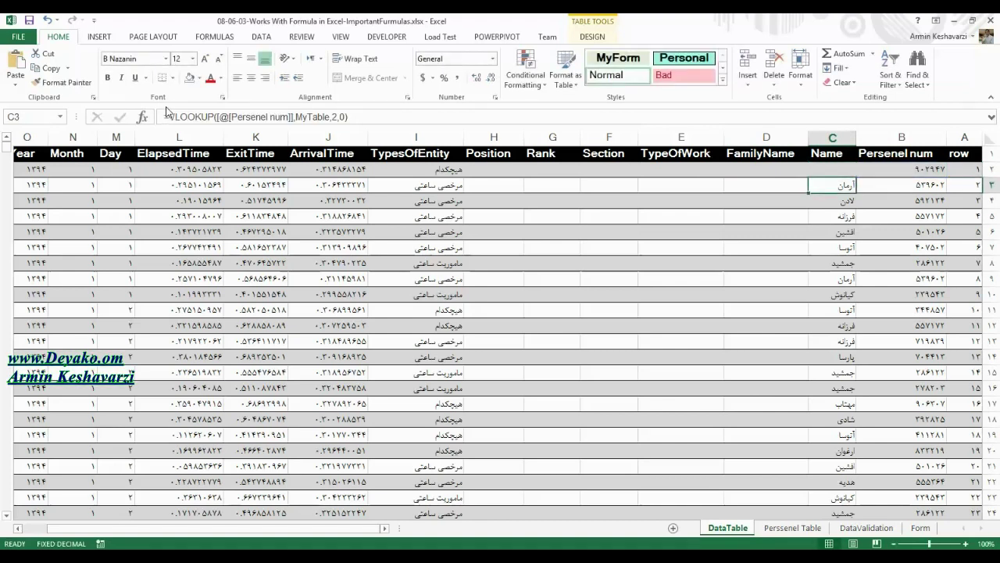
left_click(835, 165)
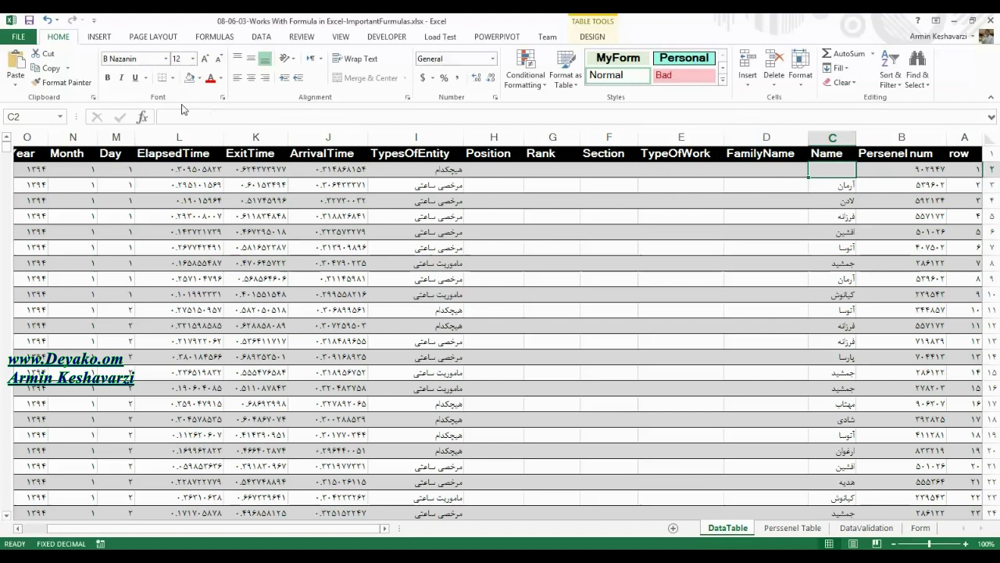
left_click(204, 38)
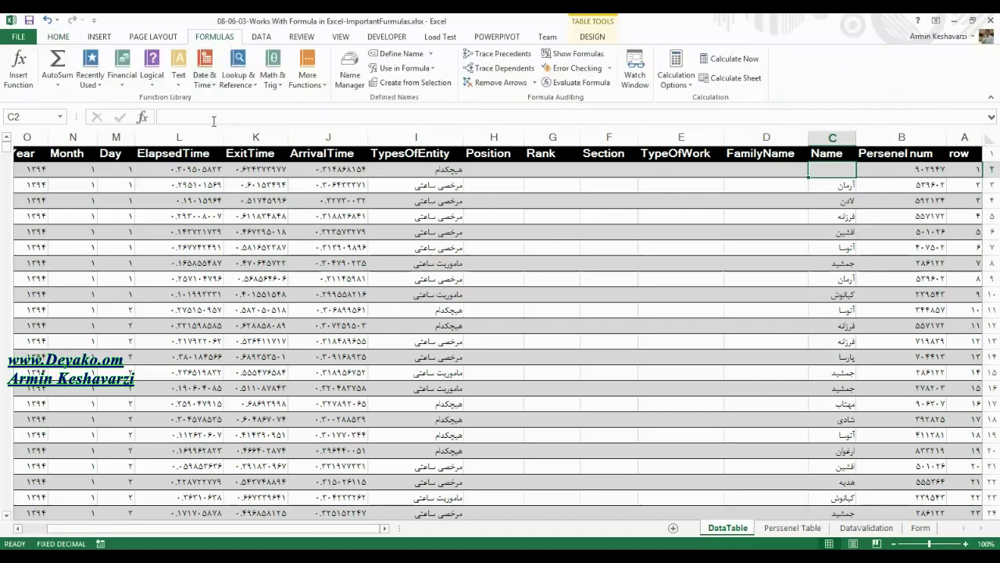
Insert VLOOKUP into C2 from Lookup & Reference, taking B2's Persenel num as lookup value.
left_click(238, 69)
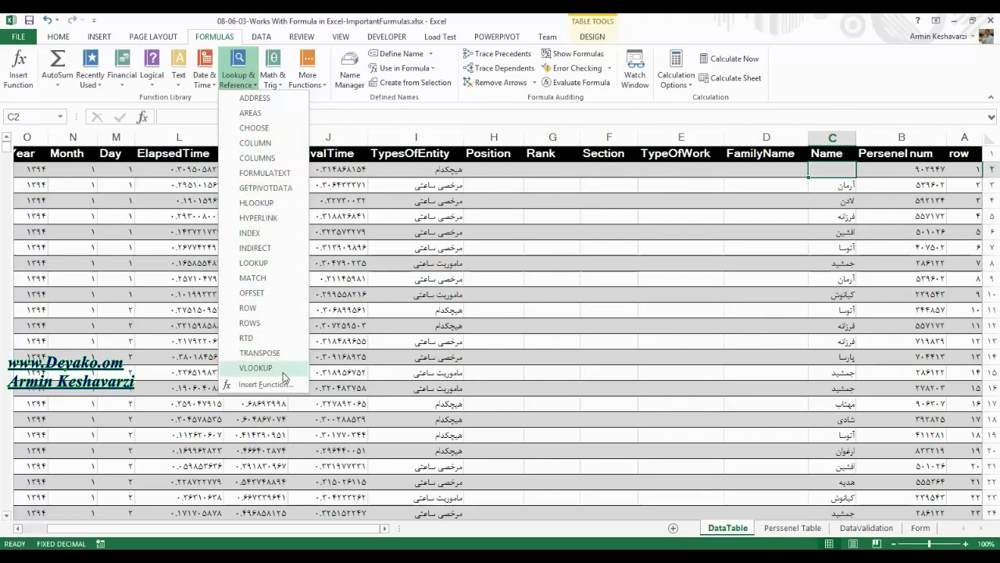
left_click(258, 367)
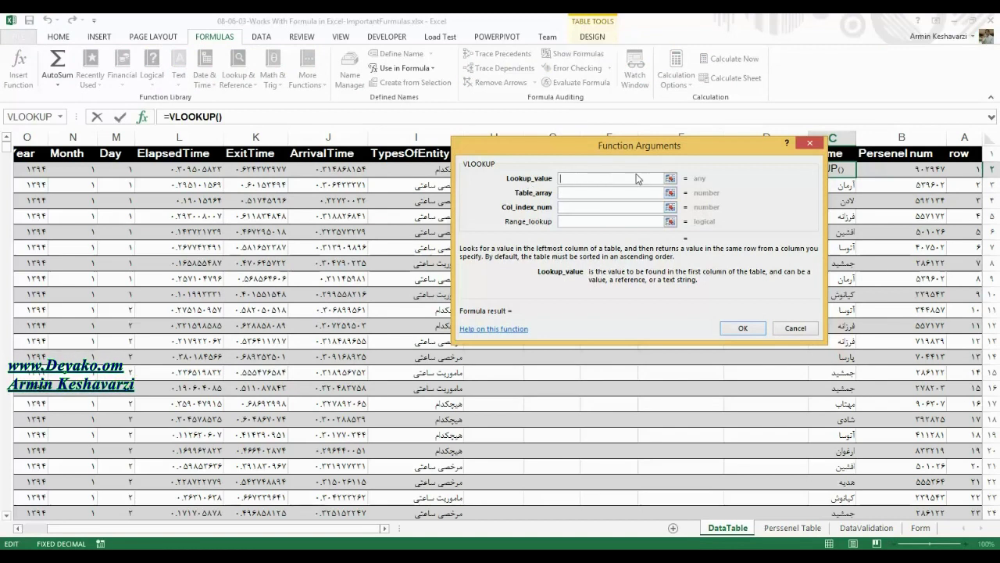
left_click_drag(716, 159, 680, 157)
left_click(924, 169)
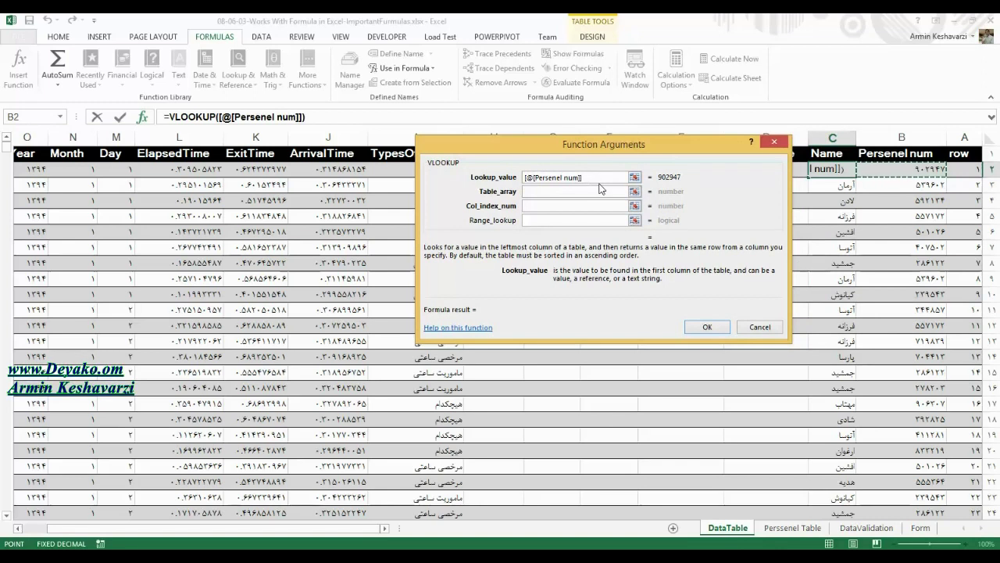
Reset Lookup_value to [@[Persenel num]] by clearing it and picking B2 again.
left_click_drag(599, 189, 482, 179)
left_click(482, 179)
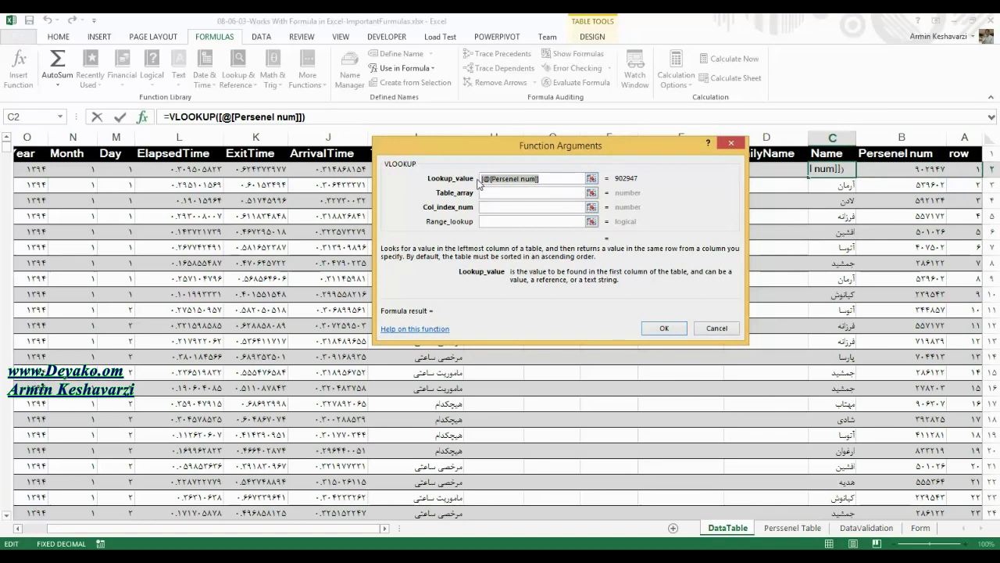
type("A2")
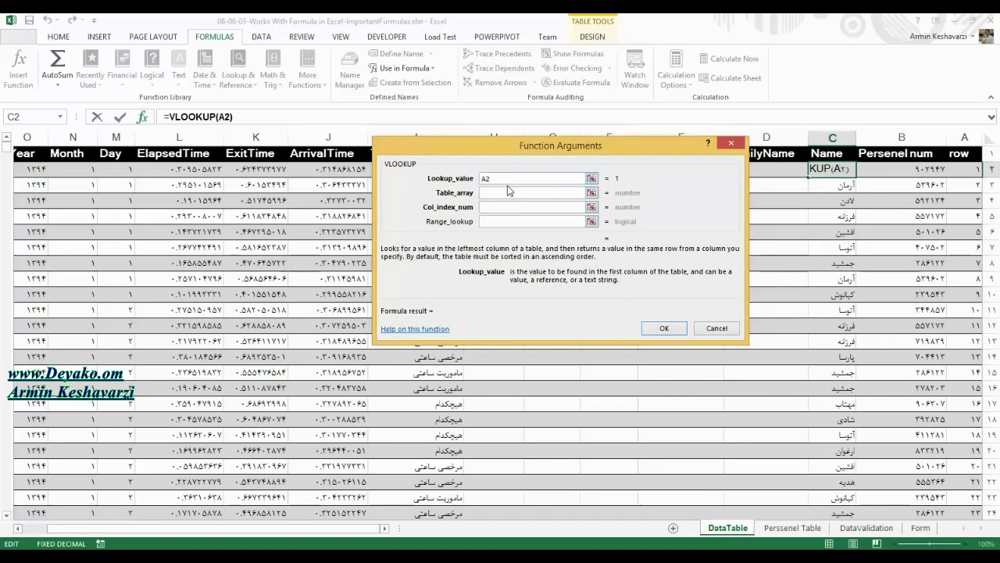
key("BackSpace")
key("BackSpace")
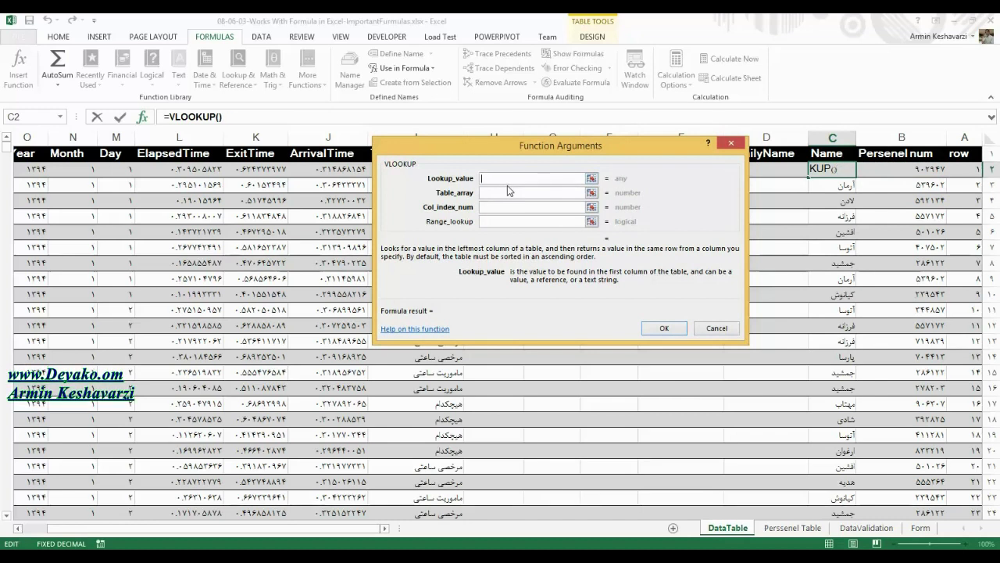
left_click(913, 166)
left_click(512, 193)
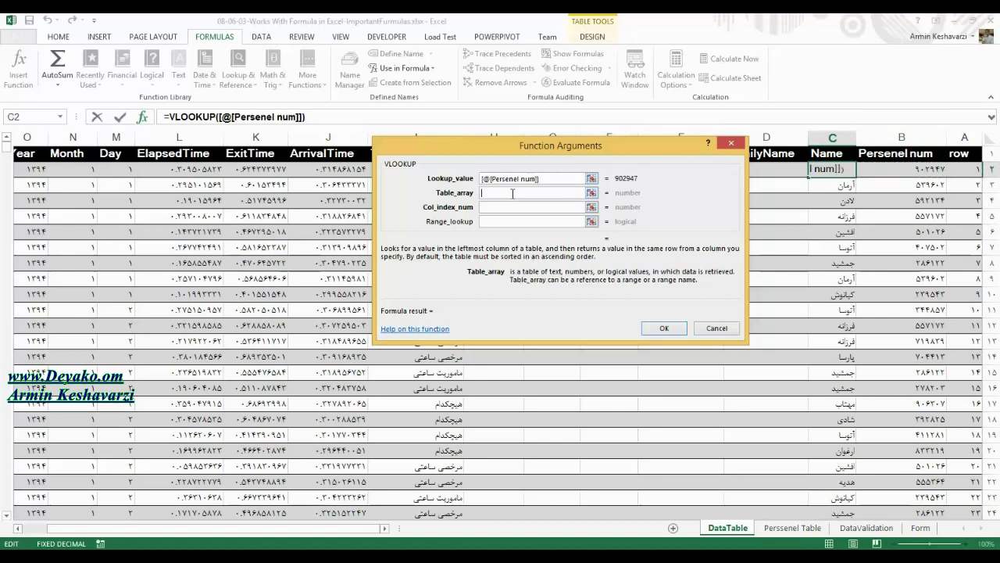
left_click(544, 178)
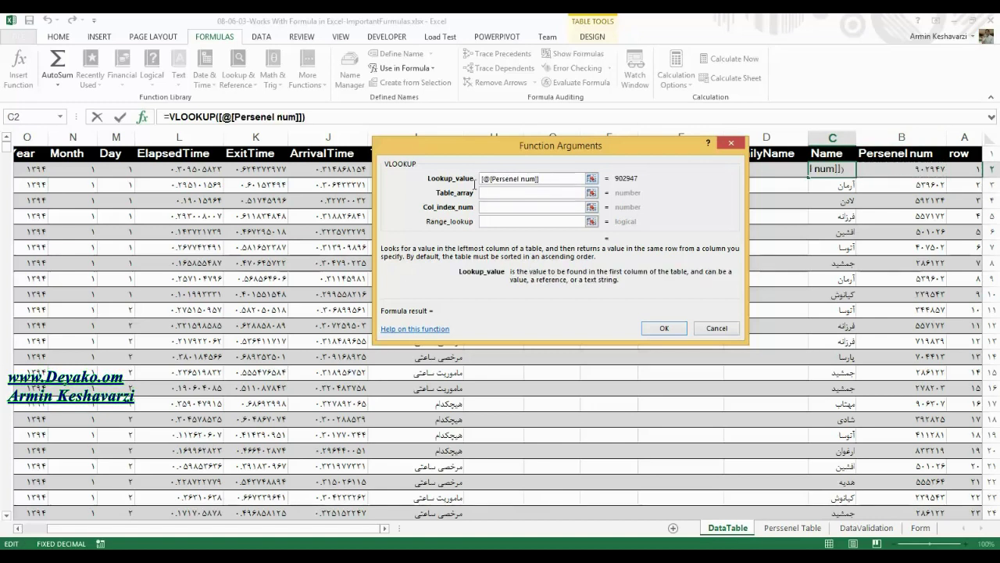
left_click_drag(475, 180, 541, 178)
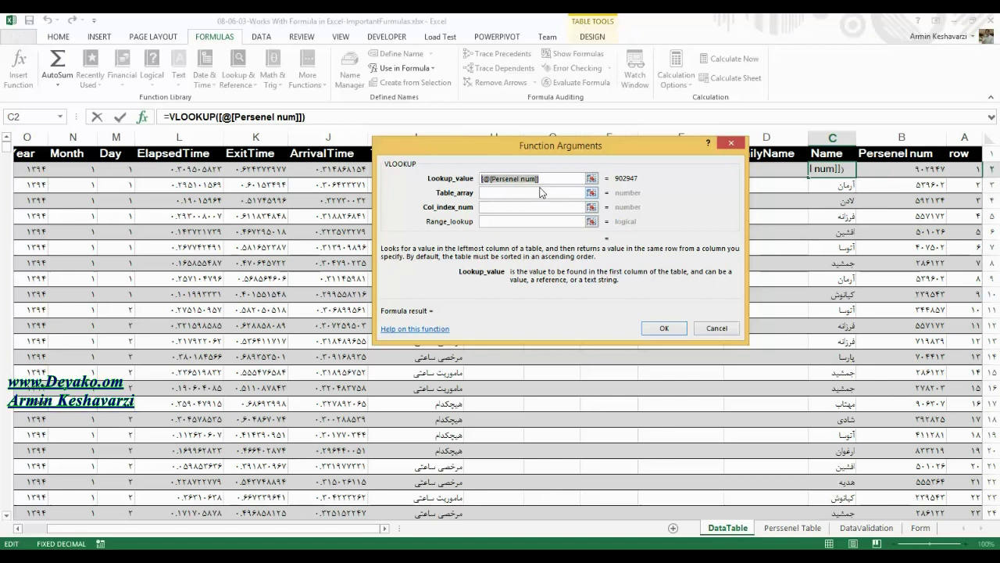
left_click(556, 181)
left_click_drag(448, 182, 493, 178)
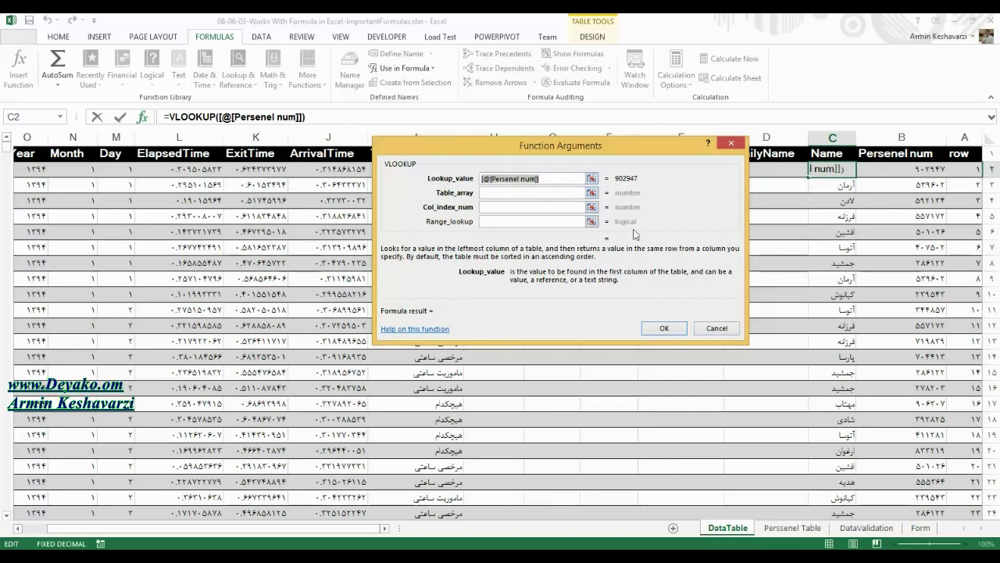
left_click(509, 192)
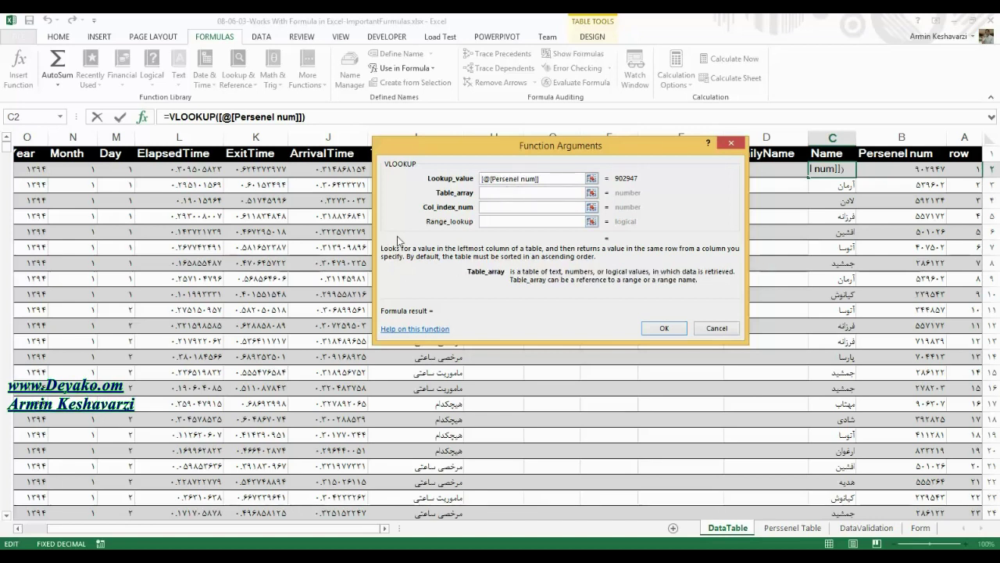
Select the personnel table range on Perssenel Table and clear the MyTable[#All] Table_array.
left_click(811, 531)
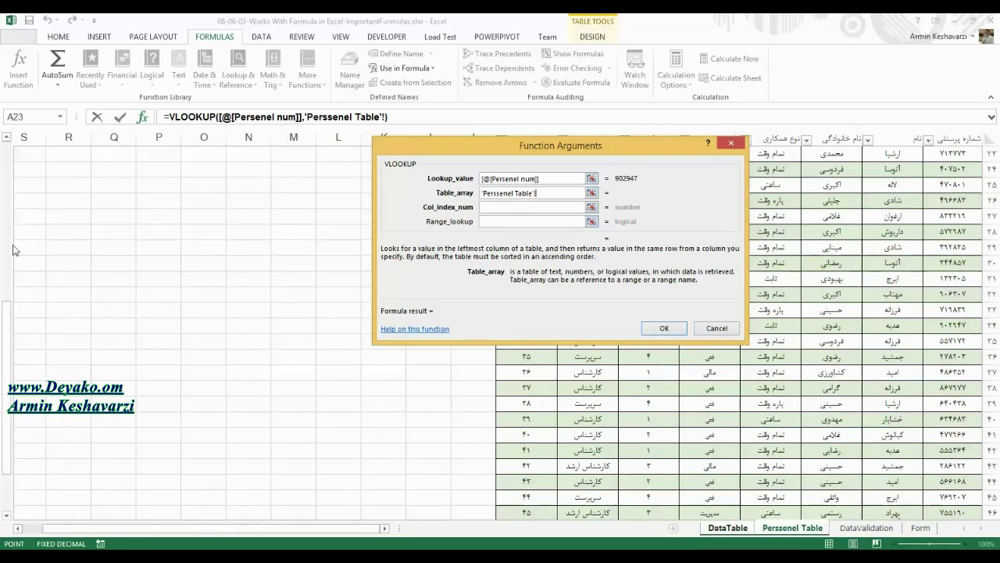
left_click_drag(4, 386, 10, 148)
mouse_move(953, 154)
left_mouse_down()
mouse_move(572, 251)
mouse_move(547, 468)
left_mouse_up()
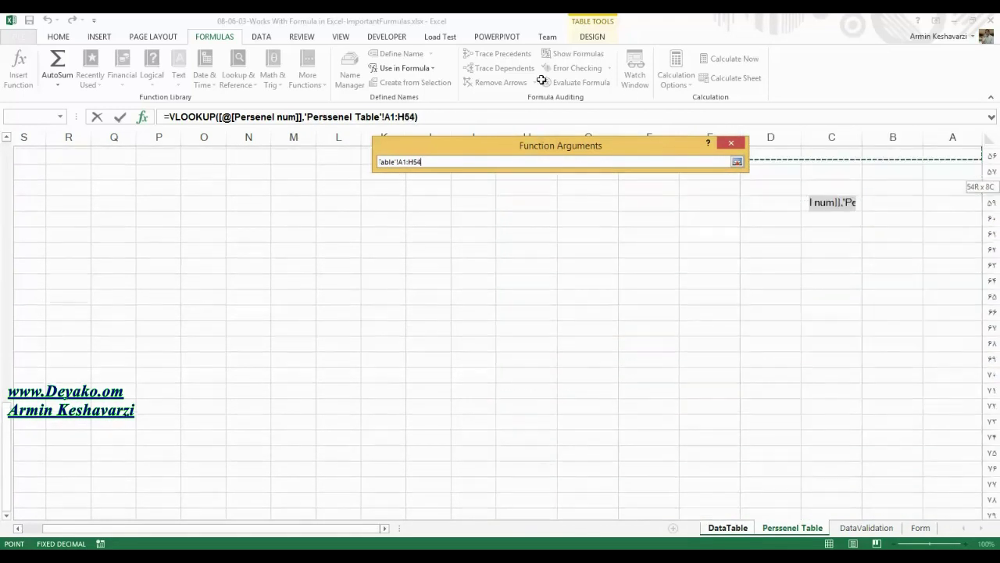
mouse_move(547, 468)
left_mouse_down()
mouse_move(542, 115)
mouse_move(546, 496)
left_mouse_up()
left_click_drag(518, 194, 454, 201)
left_click(542, 197)
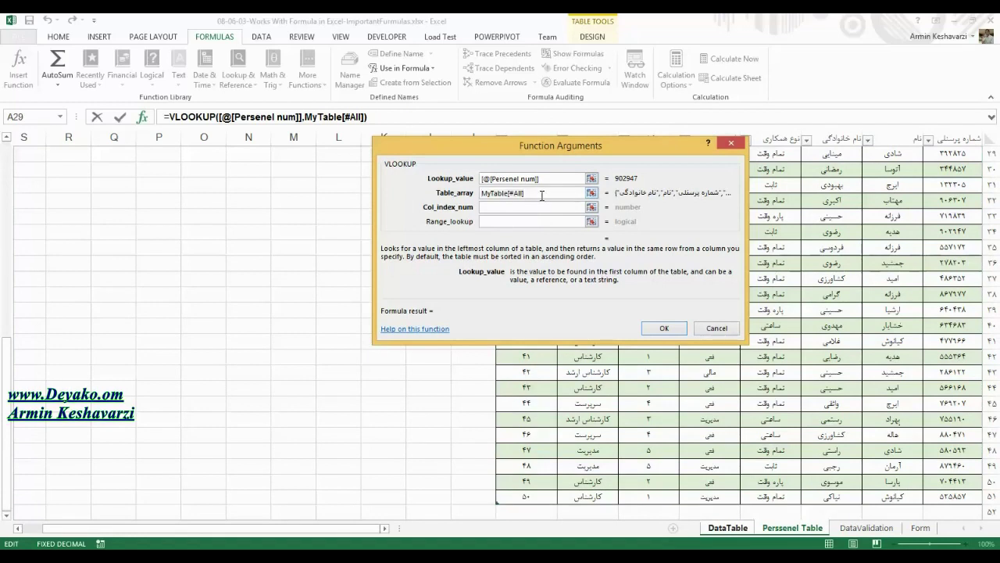
key("Delete")
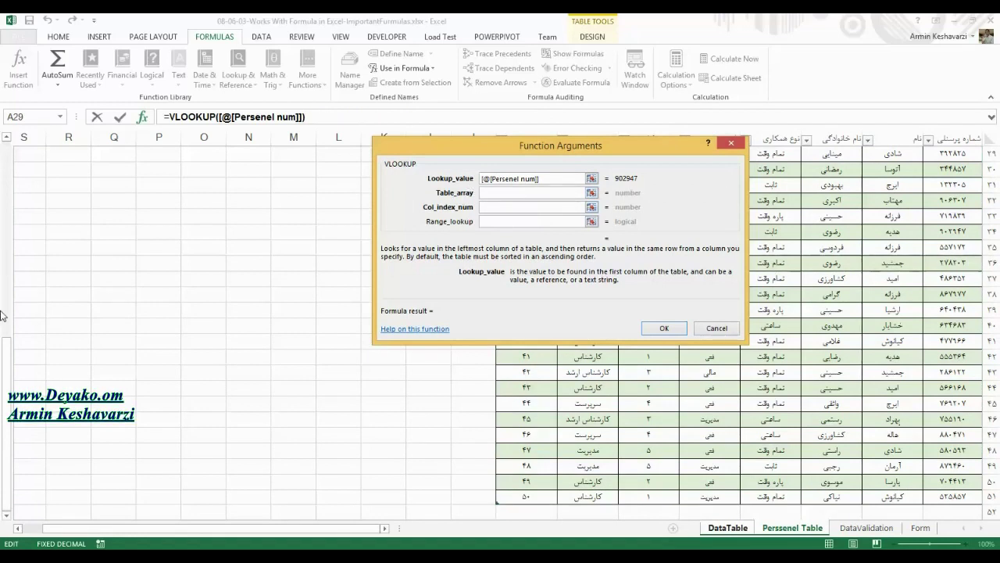
Enter A2:H51 as the Table_array in place of MyTable.
left_click_drag(6, 343, 6, 156)
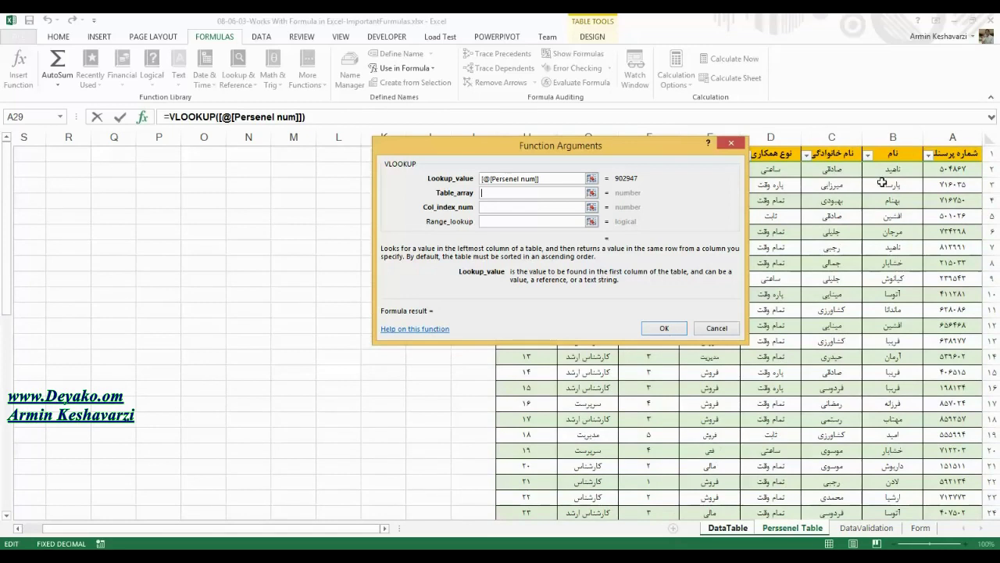
left_click_drag(949, 171, 507, 394)
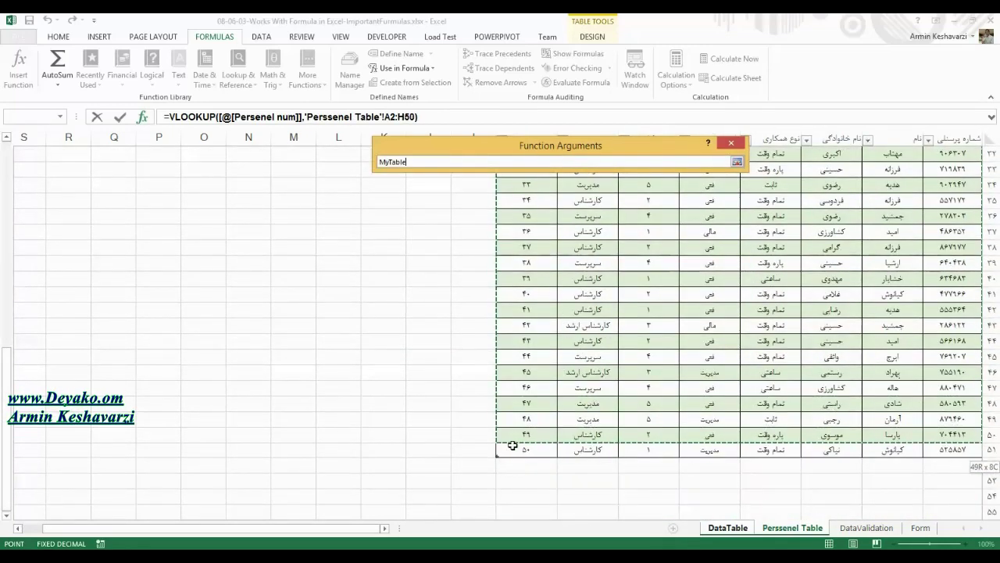
left_click_drag(507, 393, 510, 450)
left_click_drag(519, 193, 447, 194)
type("A2:")
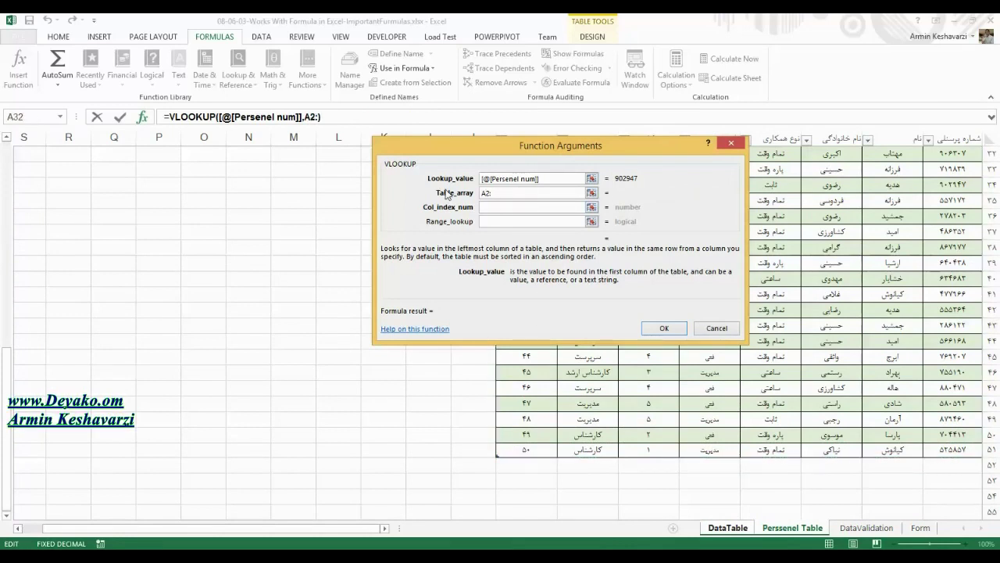
left_click_drag(568, 161, 311, 207)
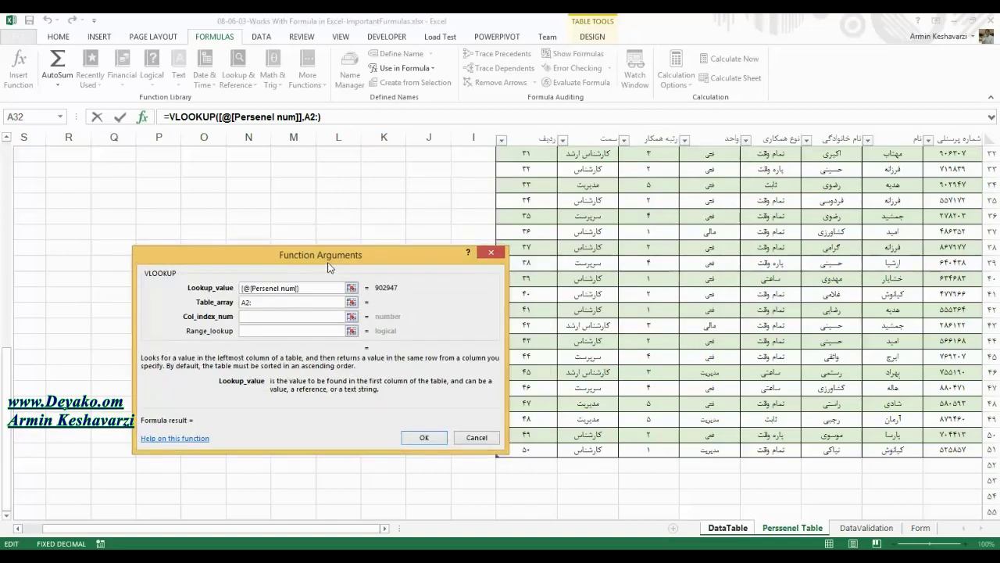
mouse_move(6, 391)
left_mouse_down()
mouse_move(4, 138)
mouse_move(45, 452)
left_mouse_up()
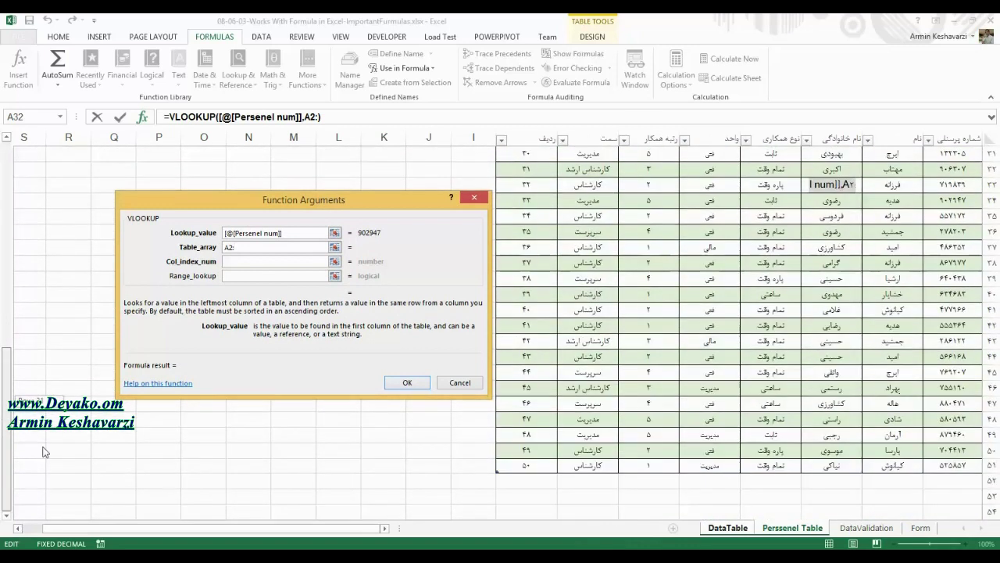
type("H51")
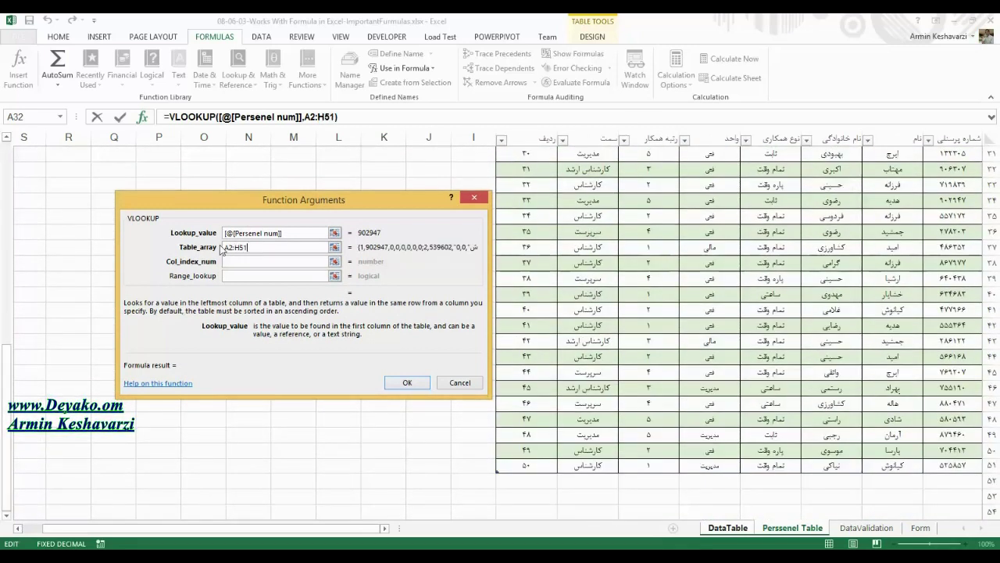
left_click(254, 261)
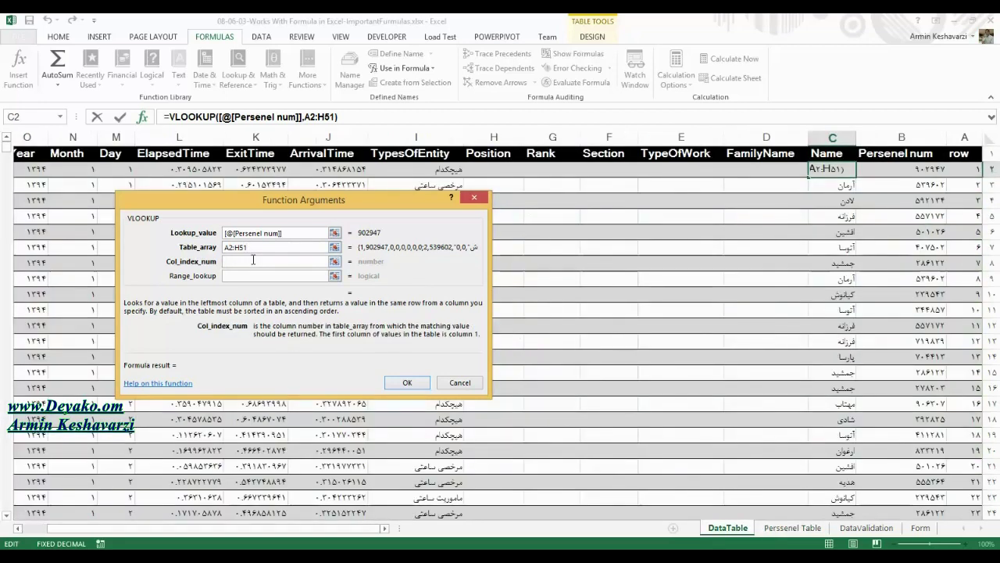
Complete the Name VLOOKUP with column index 1 and range lookup 0, then recommit it from the formula bar.
type("1")
left_click(253, 276)
type("0")
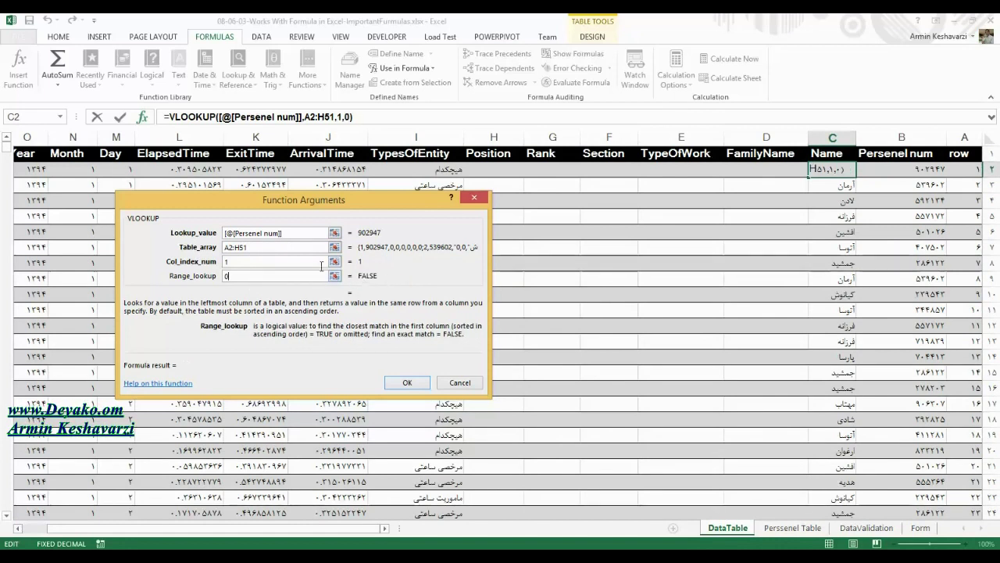
left_click(406, 383)
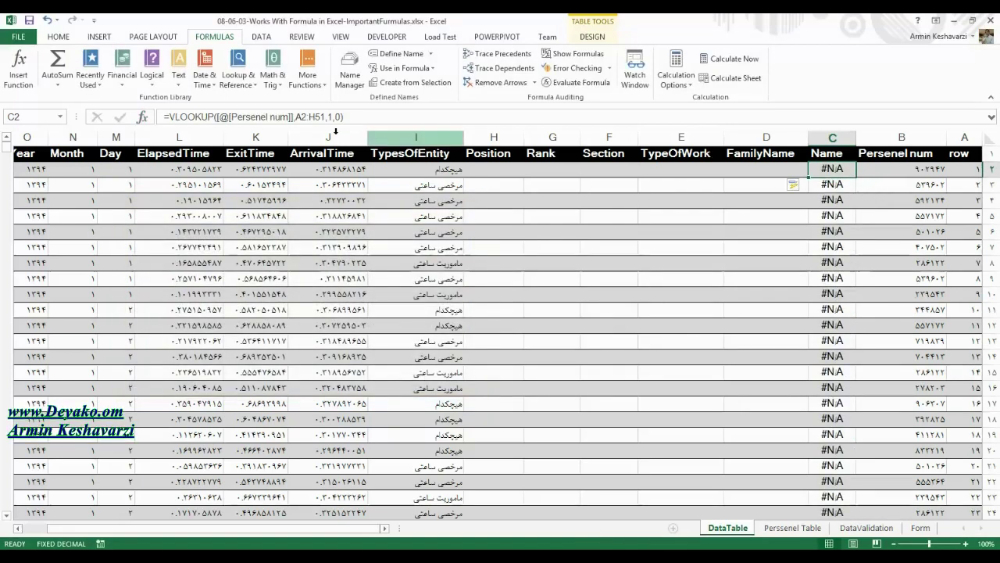
left_click(311, 115)
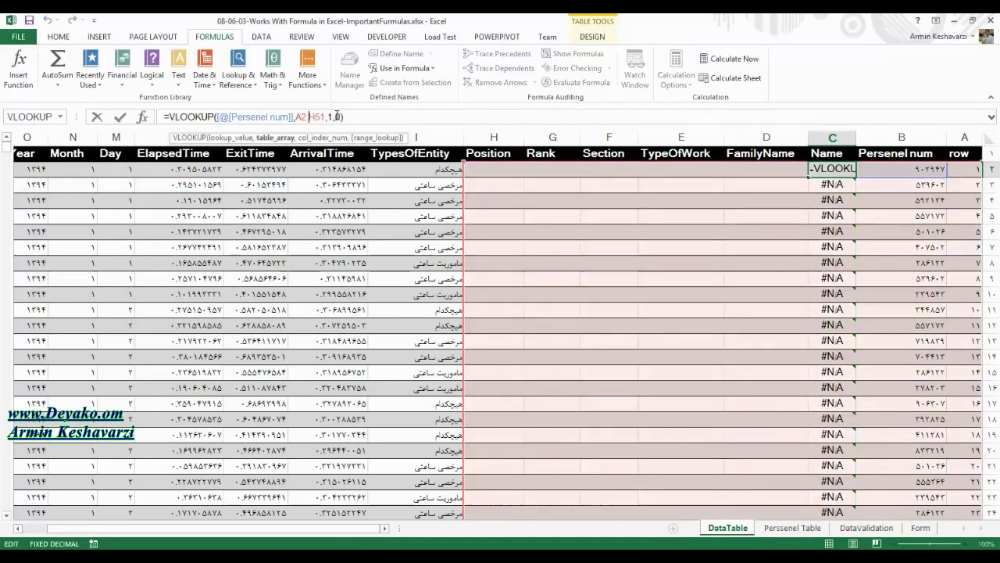
left_click(329, 117)
key("Return")
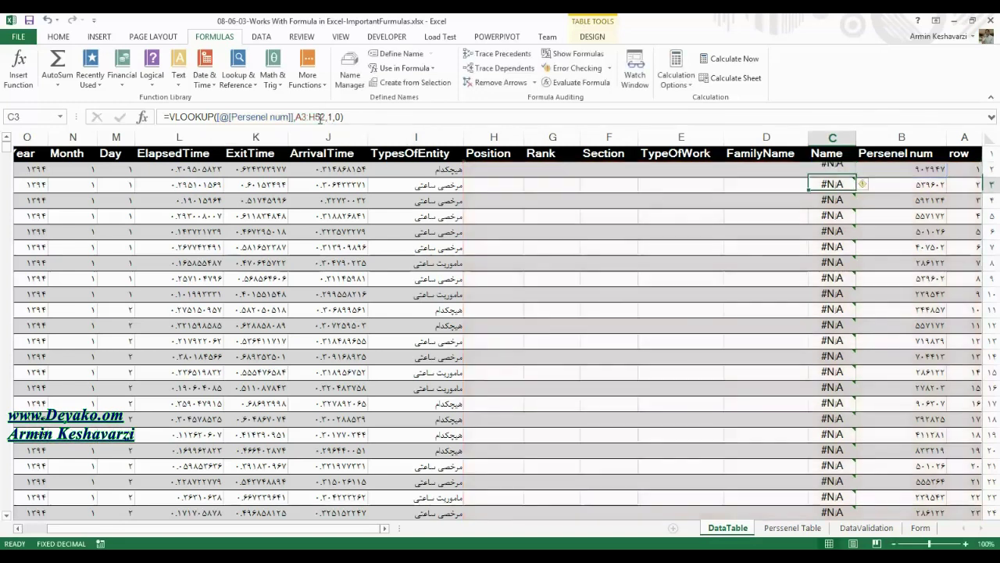
Replace C2's VLOOKUP table array with 'Perssenel Table'!A2:H51 and confirm.
left_click(832, 169)
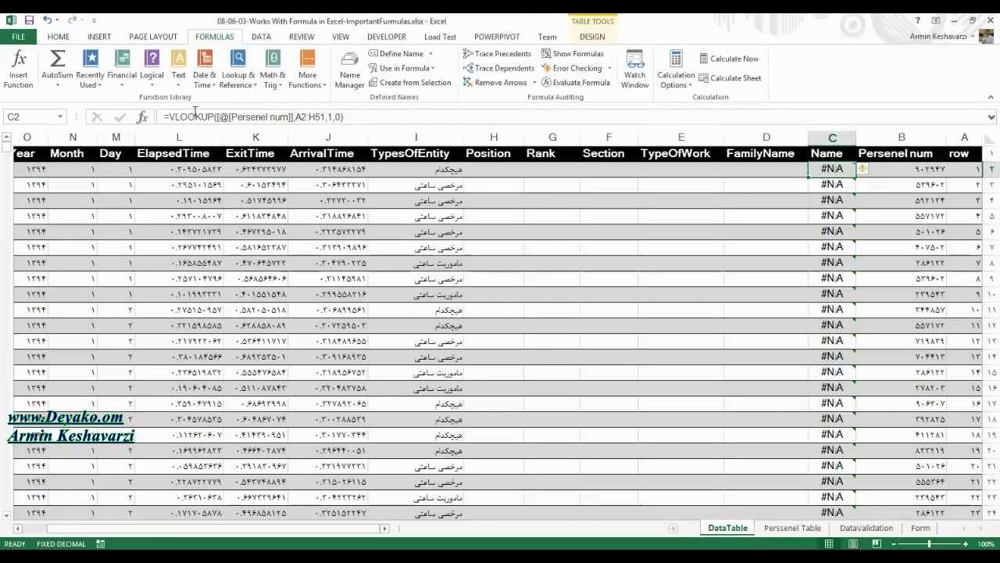
left_click(222, 116)
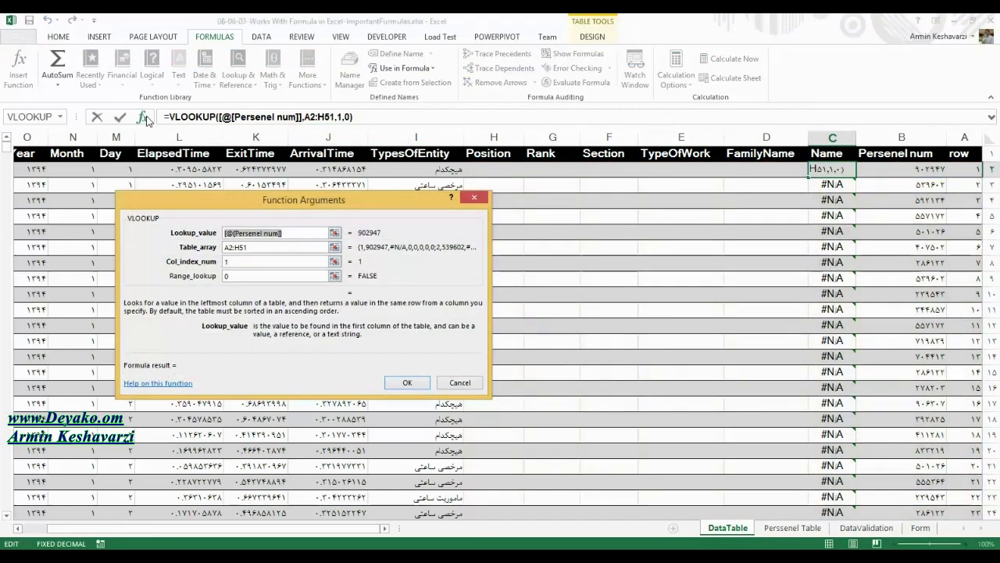
left_click(274, 247)
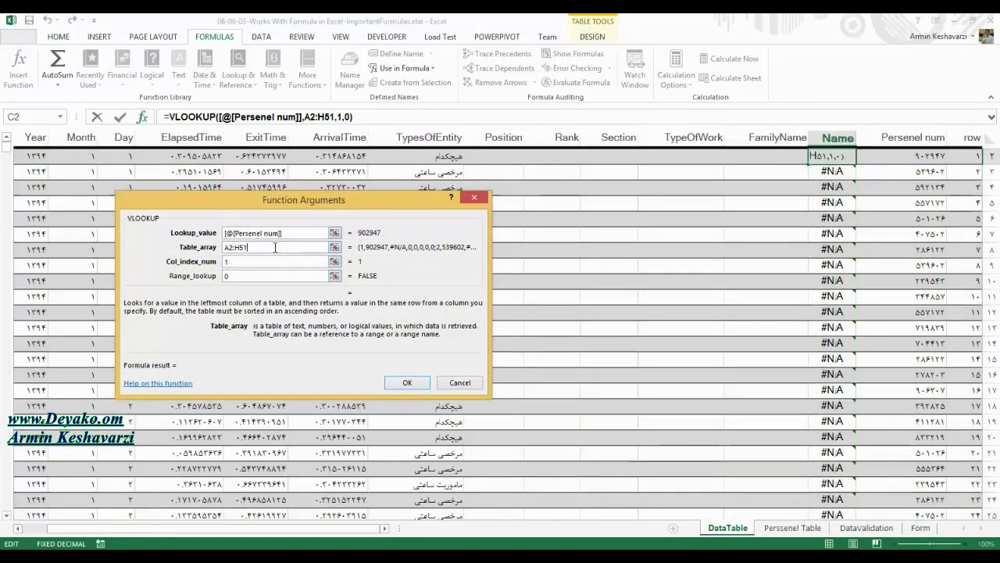
left_click_drag(257, 247, 182, 245)
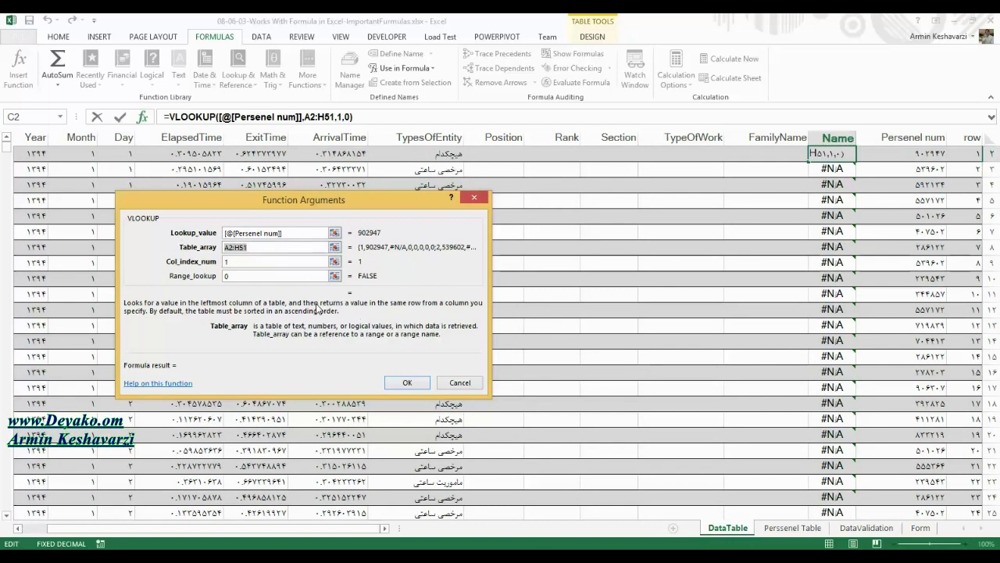
key("Delete")
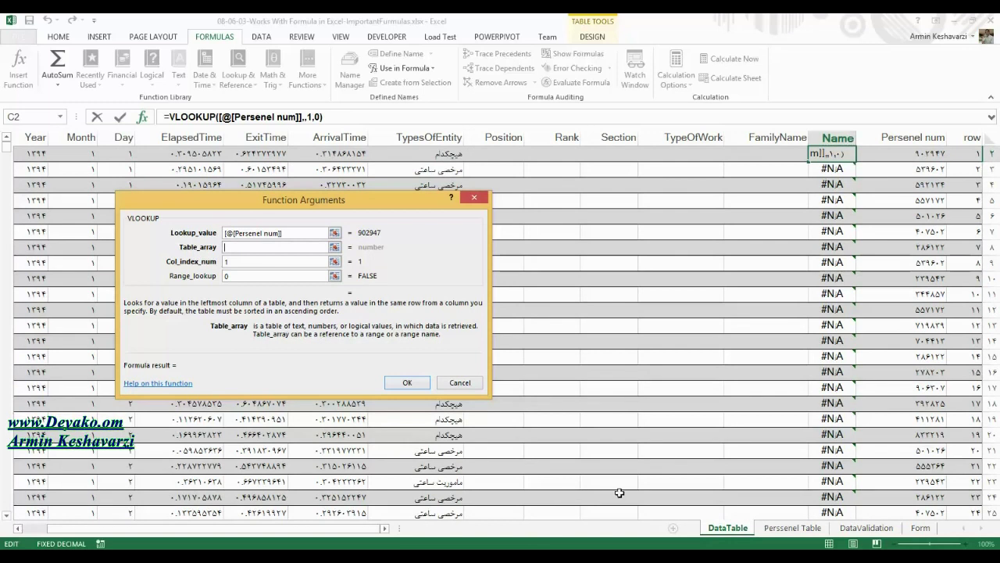
left_click(795, 528)
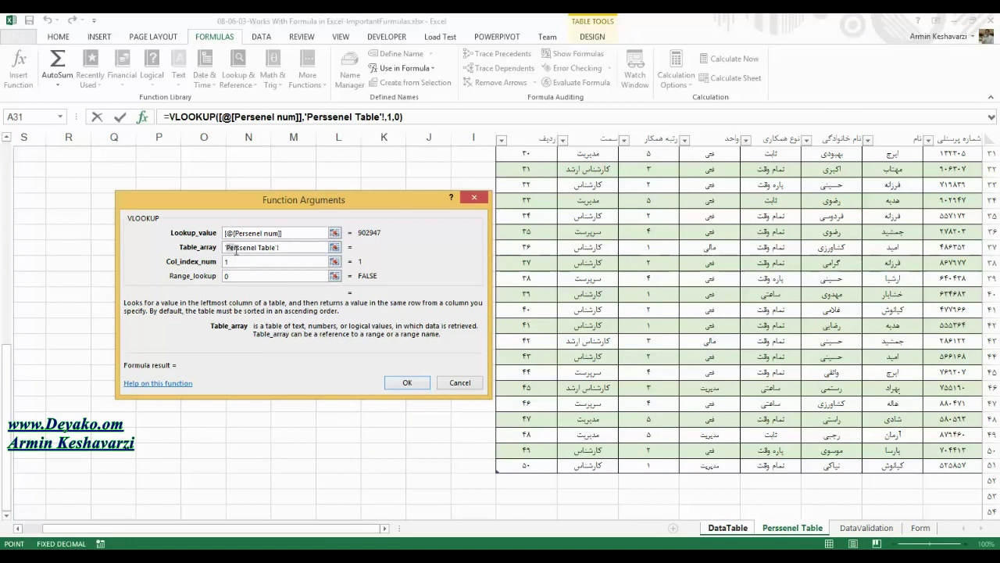
left_click_drag(226, 248, 276, 248)
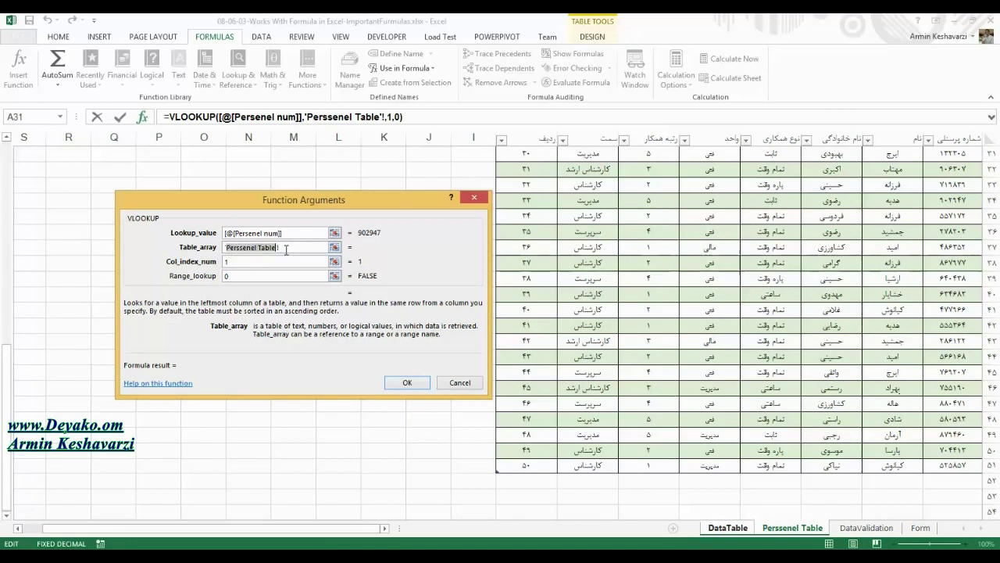
left_click(285, 247)
type("A")
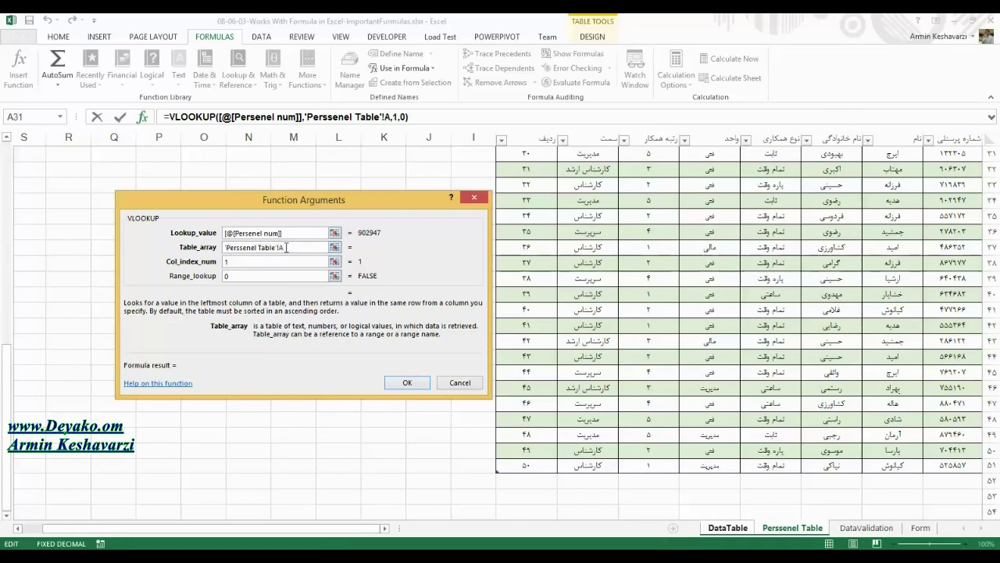
type("2:H51")
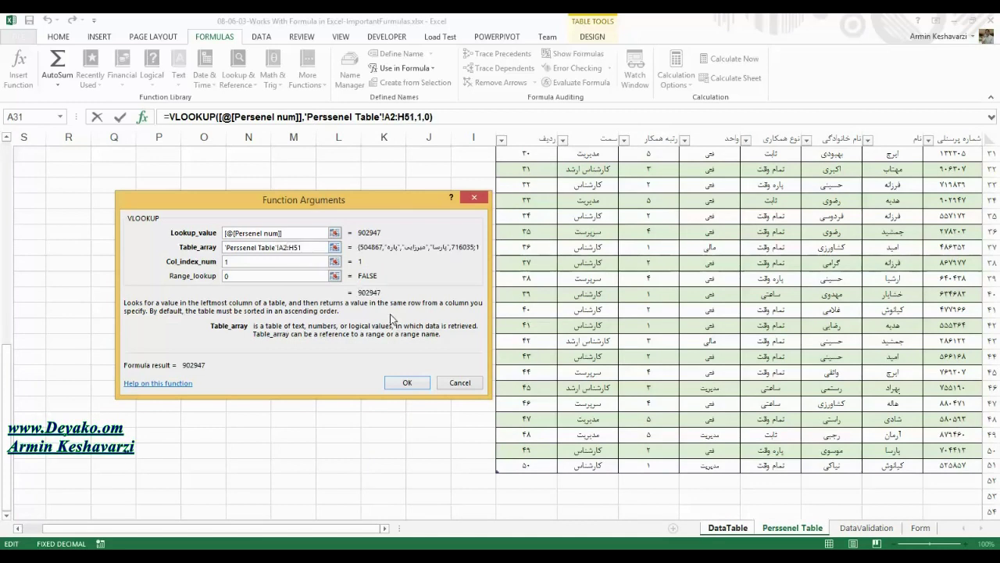
left_click(407, 383)
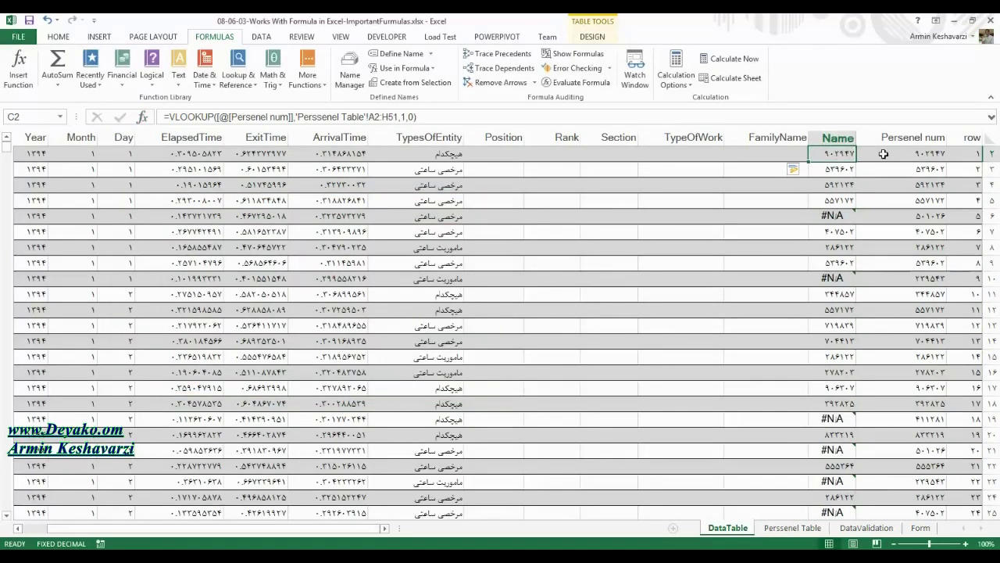
Inspect the C2 and C3 lookup formulas and compare against the Perssenel Table personnel numbers.
left_click_drag(882, 154, 835, 154)
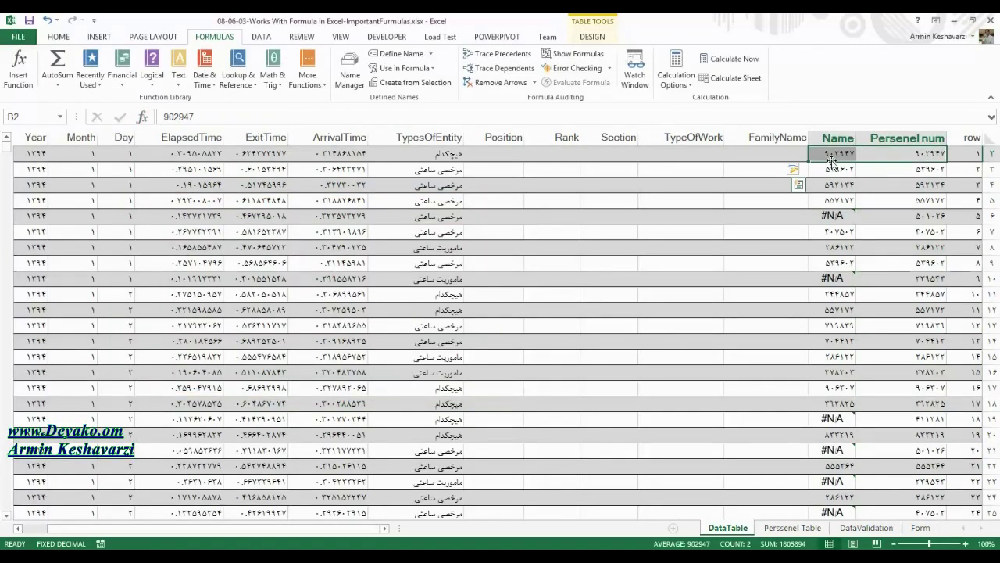
left_click(831, 156)
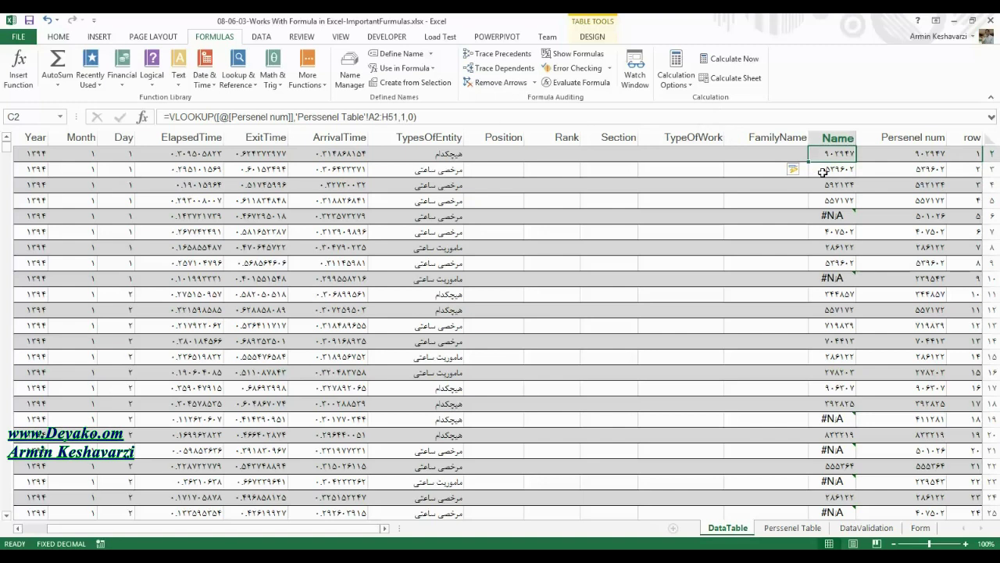
left_click(823, 171)
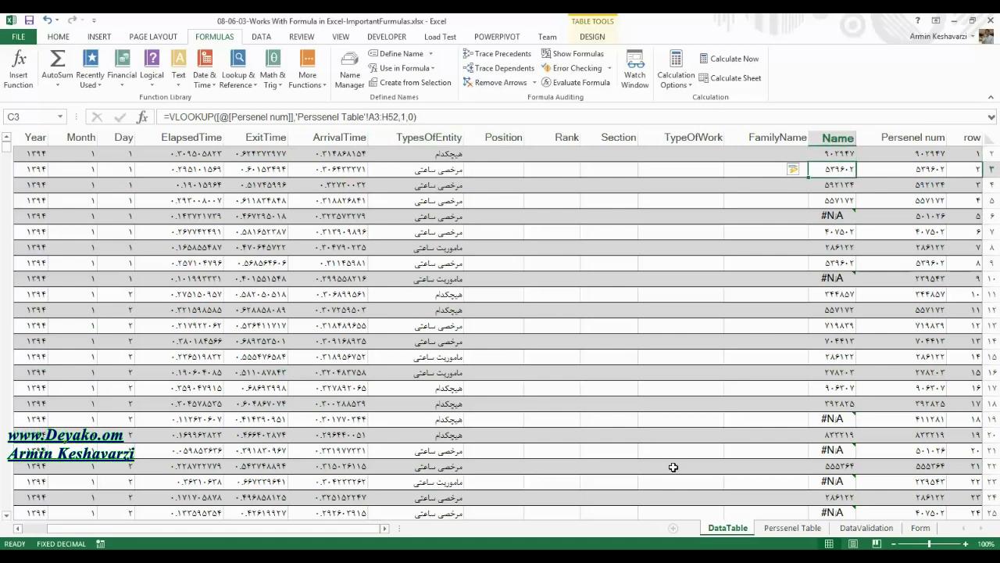
left_click(792, 527)
left_click_drag(953, 184, 965, 152)
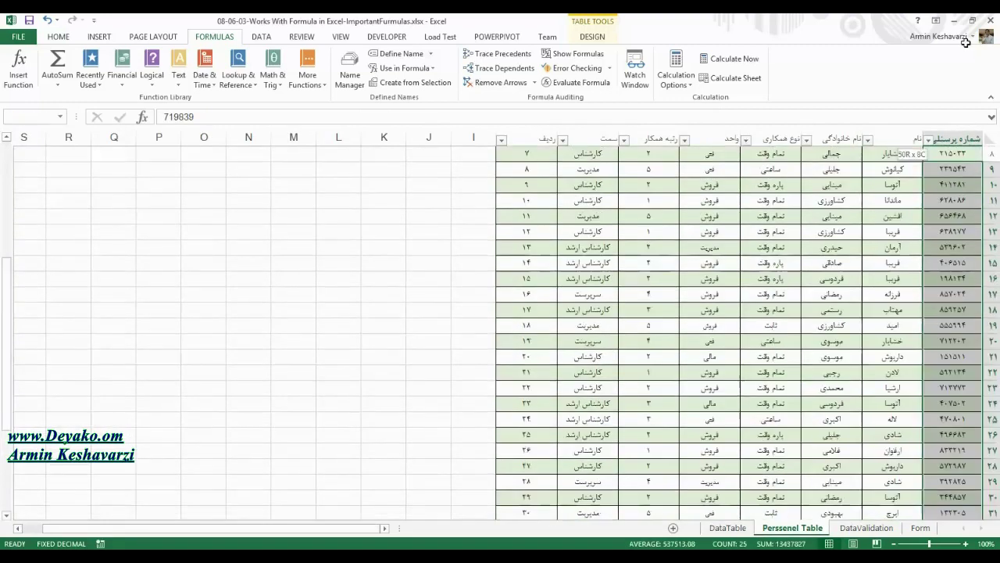
mouse_move(965, 191)
left_mouse_down()
mouse_move(556, 516)
mouse_move(529, 514)
left_mouse_up()
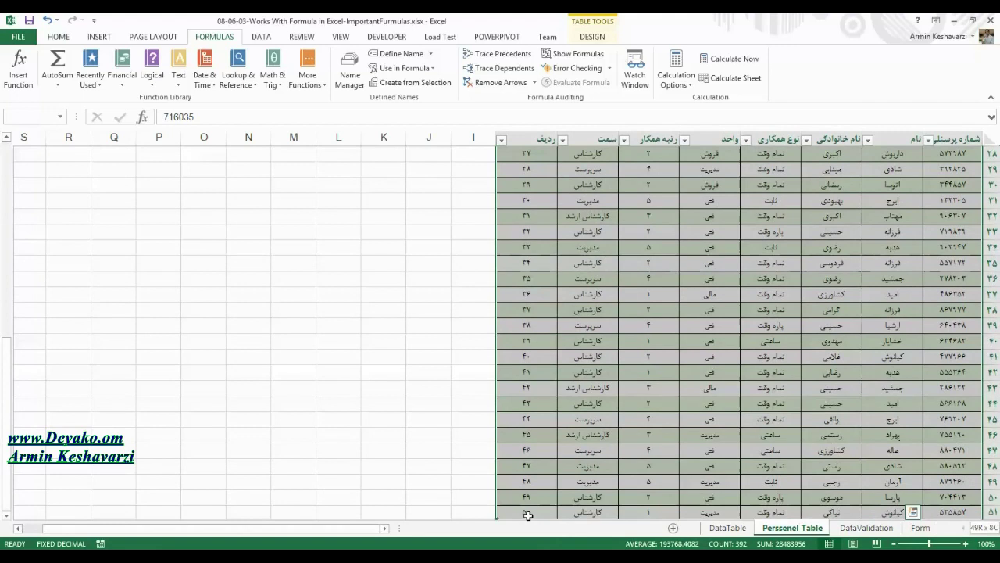
left_click_drag(3, 386, 3, 196)
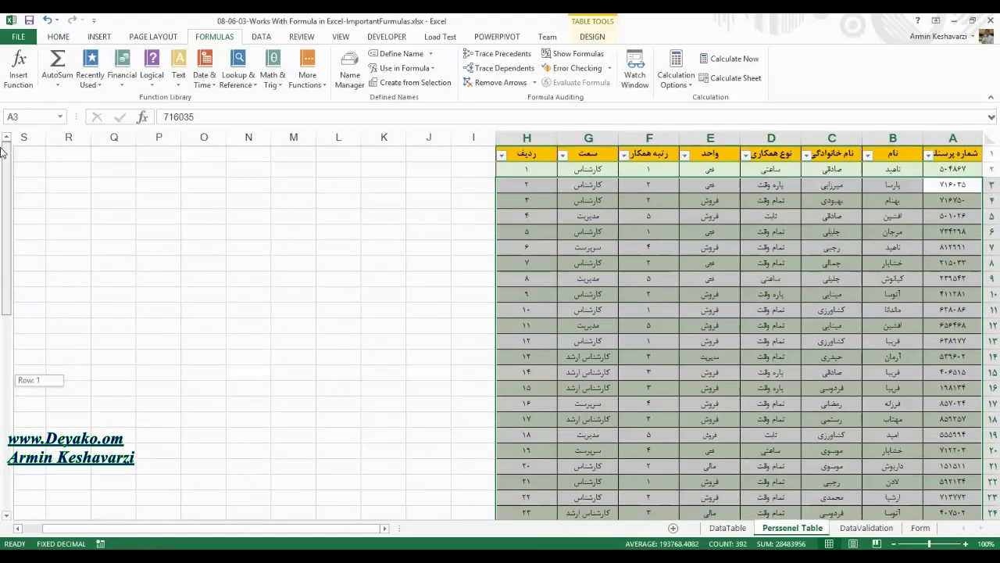
left_click(963, 169)
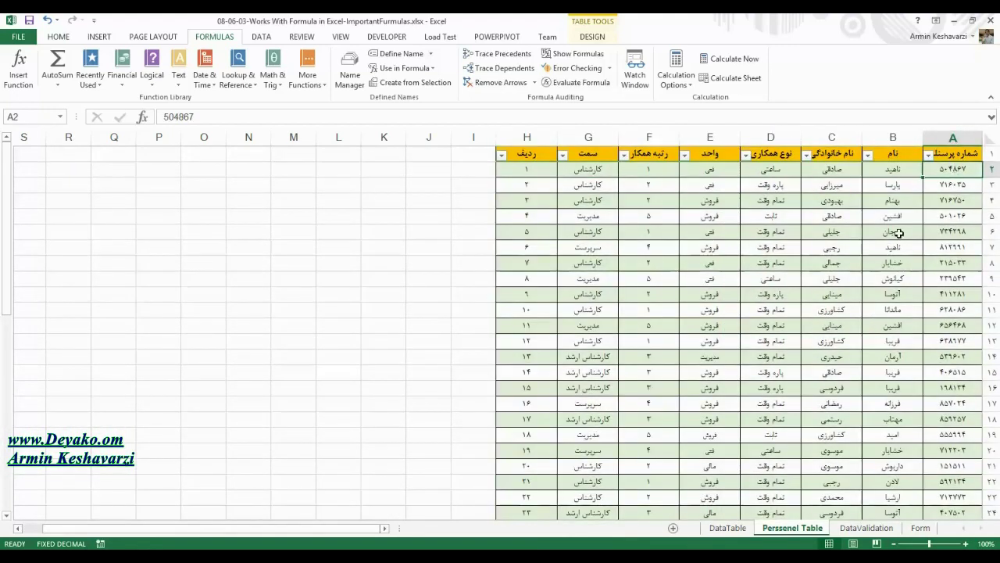
Check why C6 returns #N/A by viewing its shifted 'Perssenel Table'!A6:H55 range.
left_click(740, 531)
left_click(917, 170)
left_click_drag(917, 170, 840, 169)
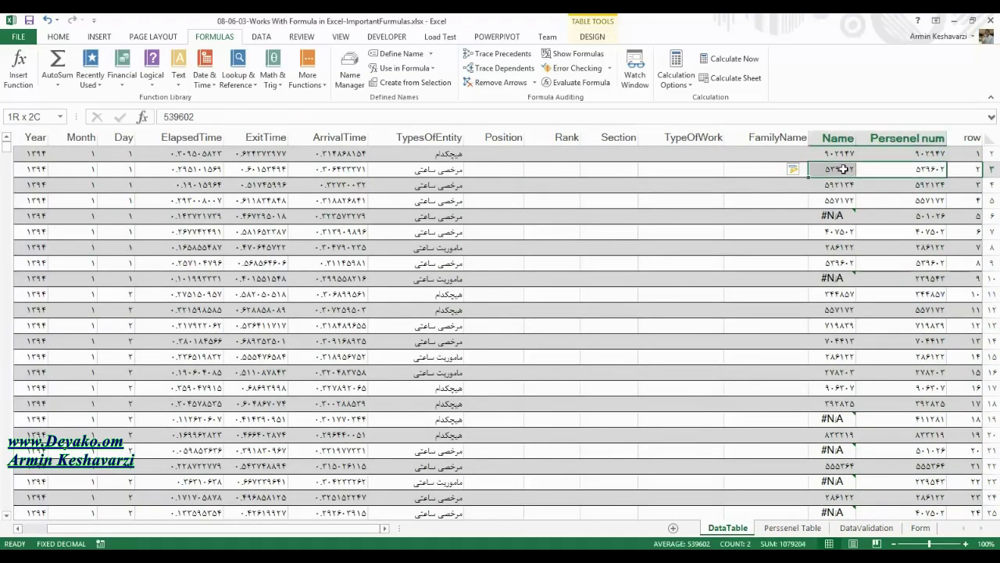
left_click(839, 215)
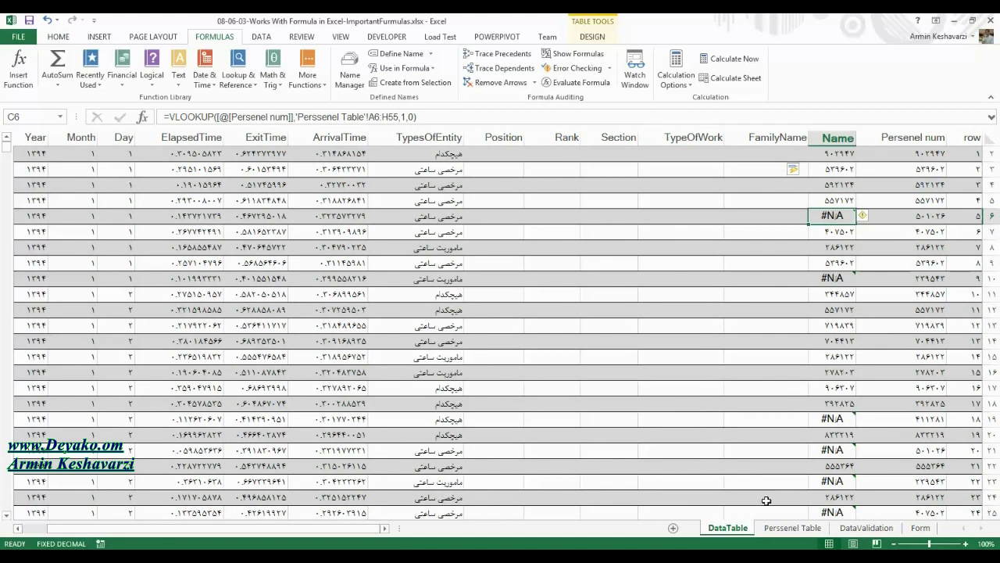
left_click(789, 528)
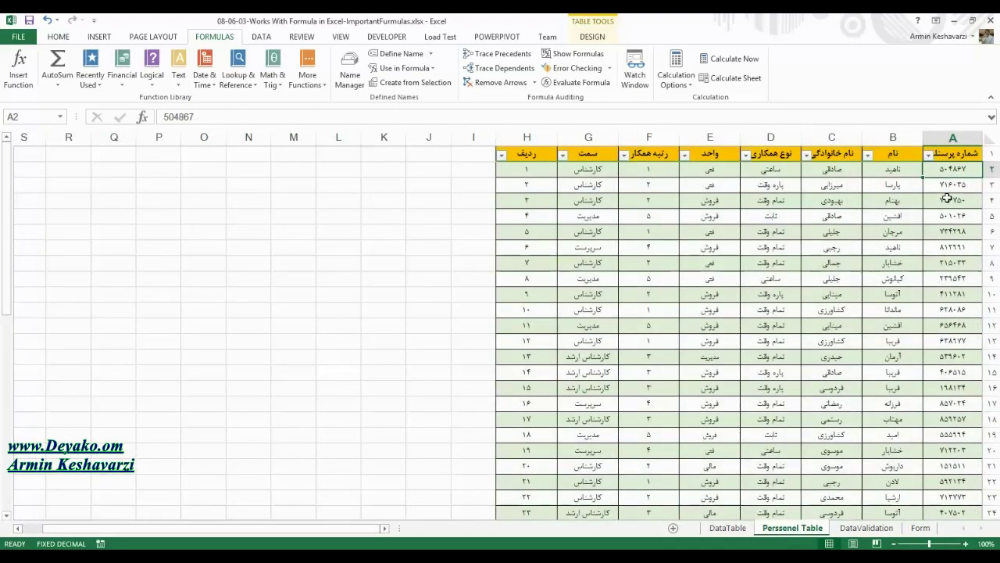
left_click(733, 528)
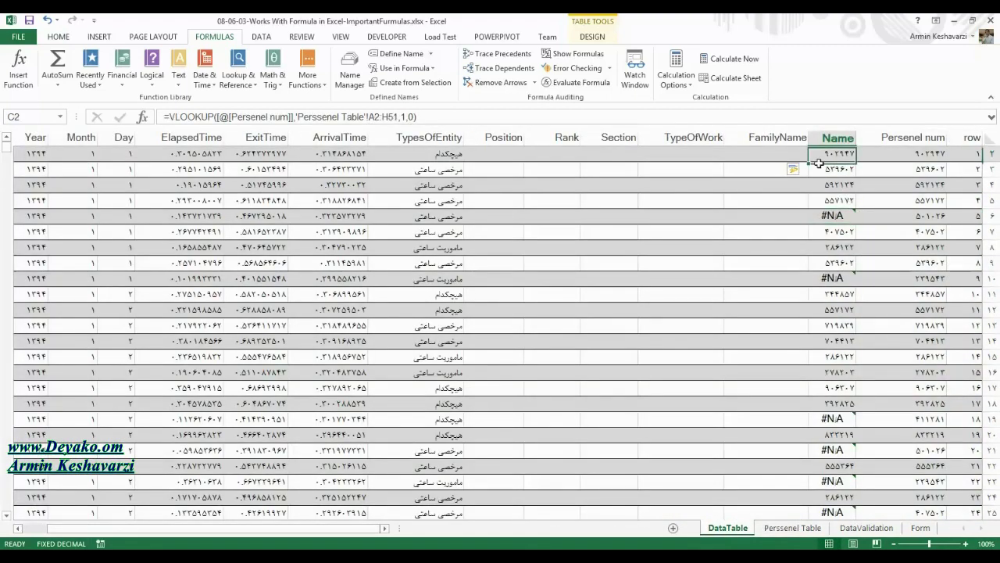
Re-enter the lookup range as A2:H51 from the Persenel Table sheet in the Name formula.
left_click(373, 116)
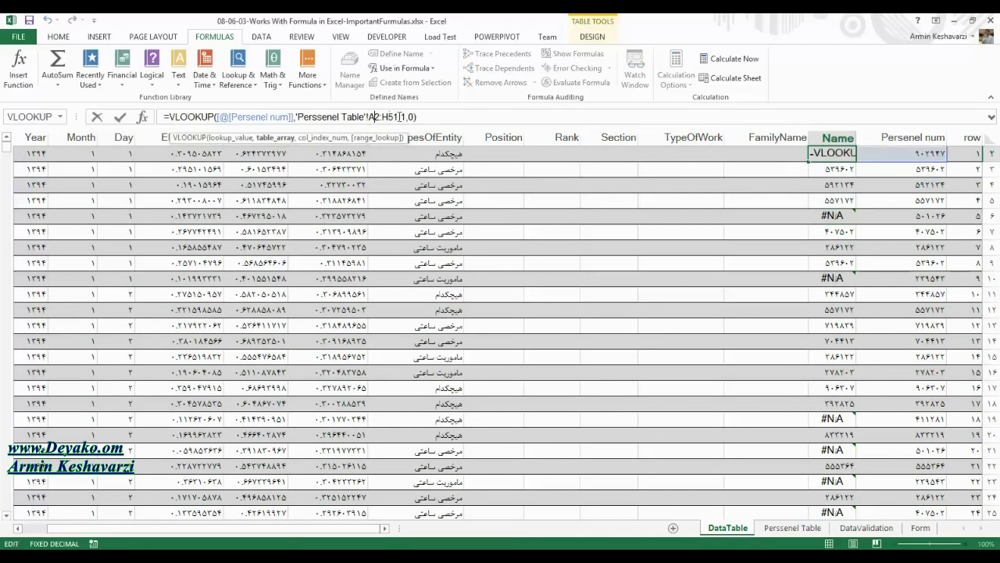
left_click_drag(401, 116, 297, 114)
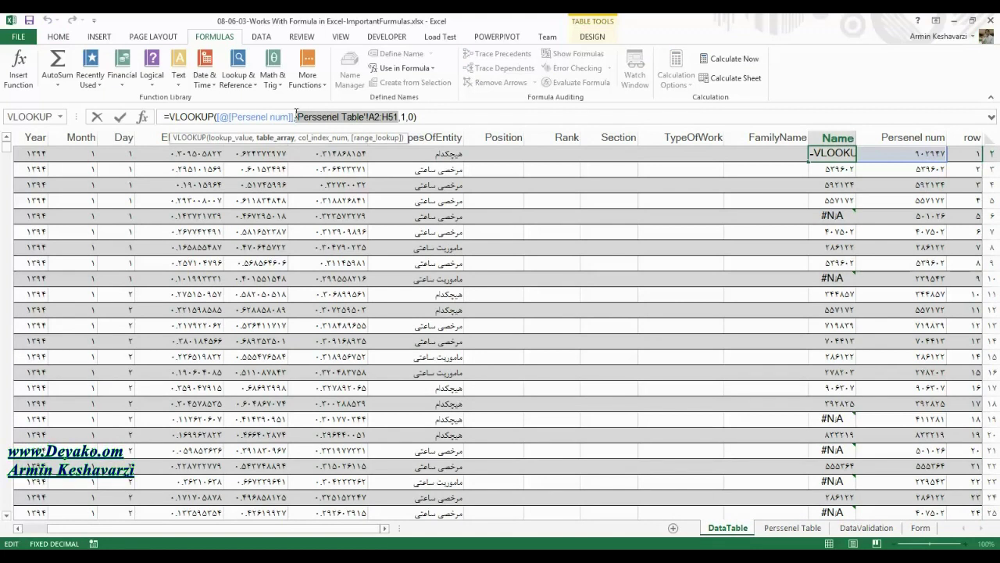
left_click(788, 527)
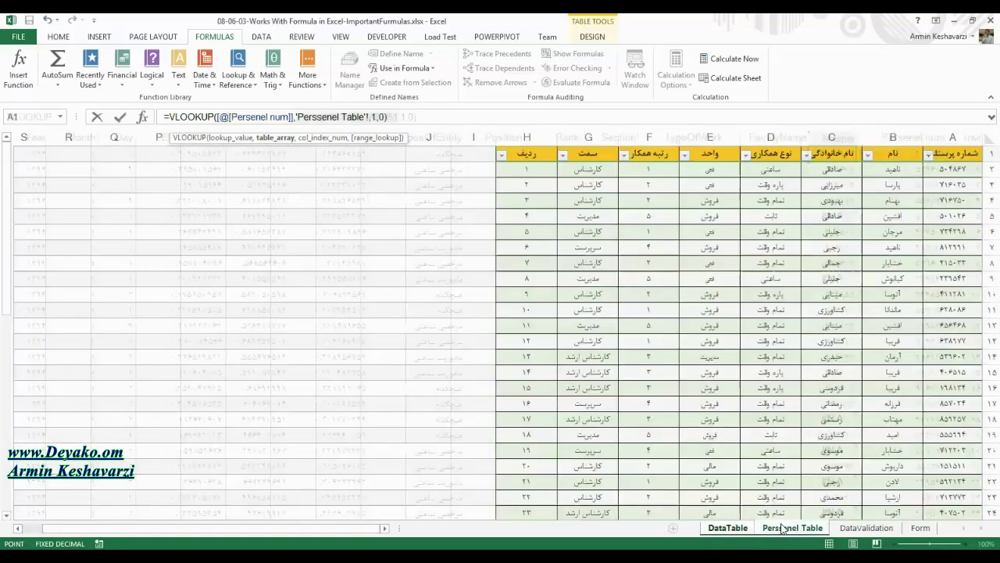
left_click_drag(4, 279, 5, 351)
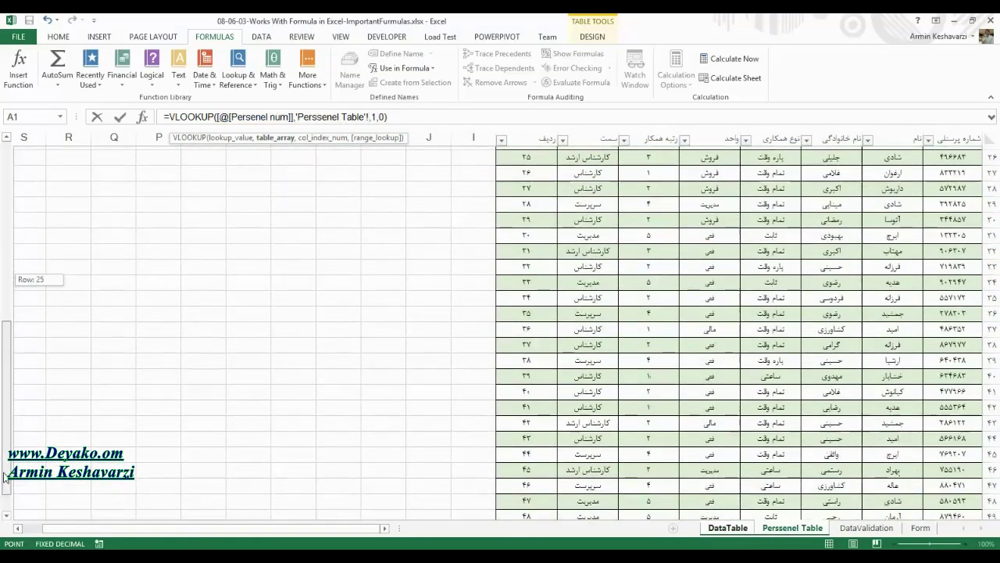
scroll(6, 515, "down", 3)
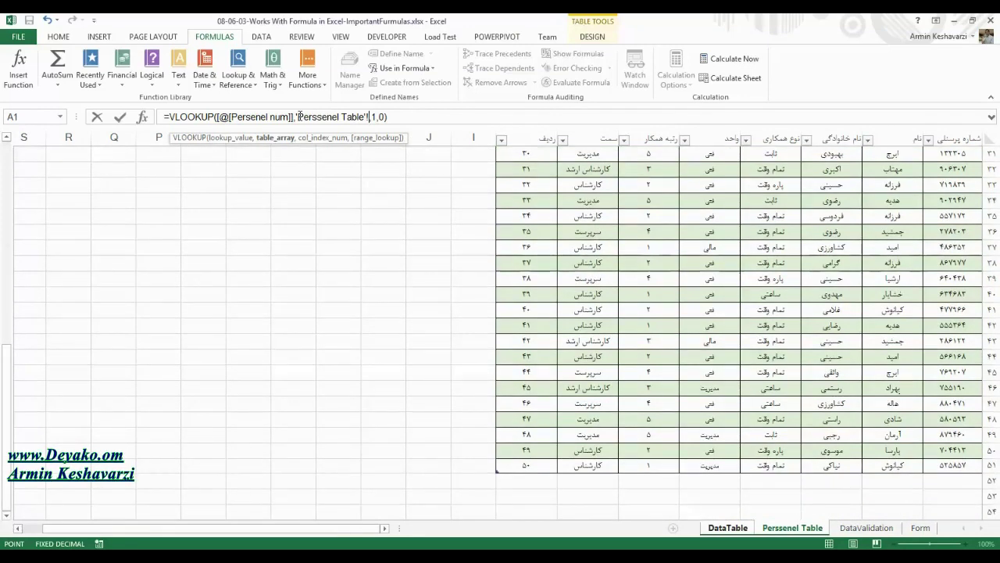
type("A2:H51")
key("Return")
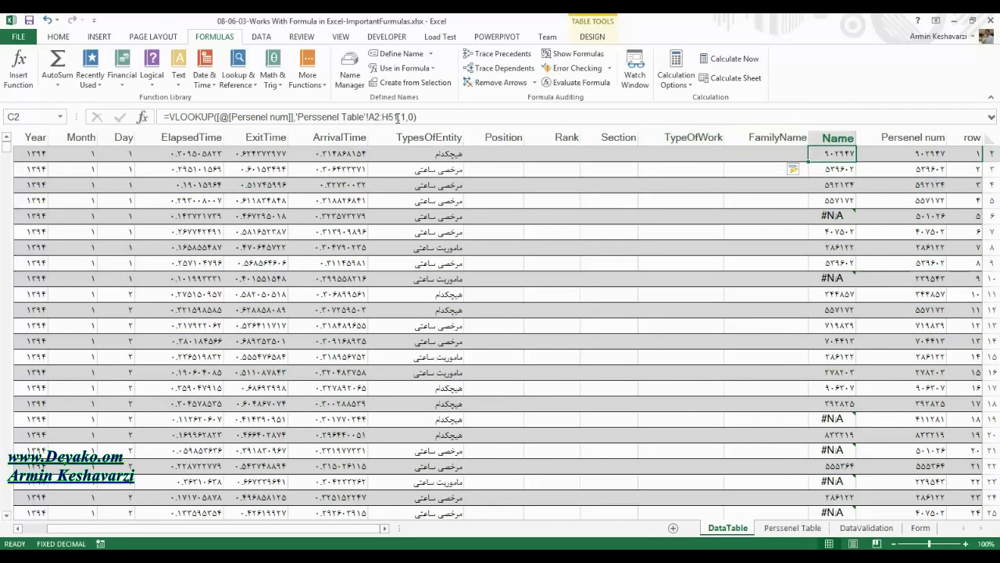
Change the formula to =VLOOKUP([@[Persenel num]],MyTable,2,0) so every row shows a name.
left_click_drag(397, 117, 299, 117)
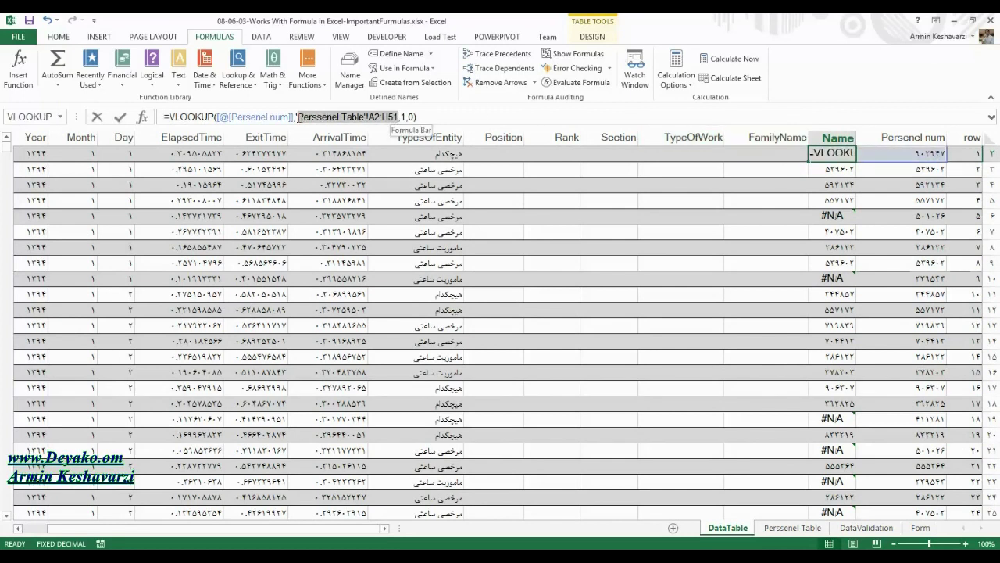
left_click_drag(296, 117, 297, 117)
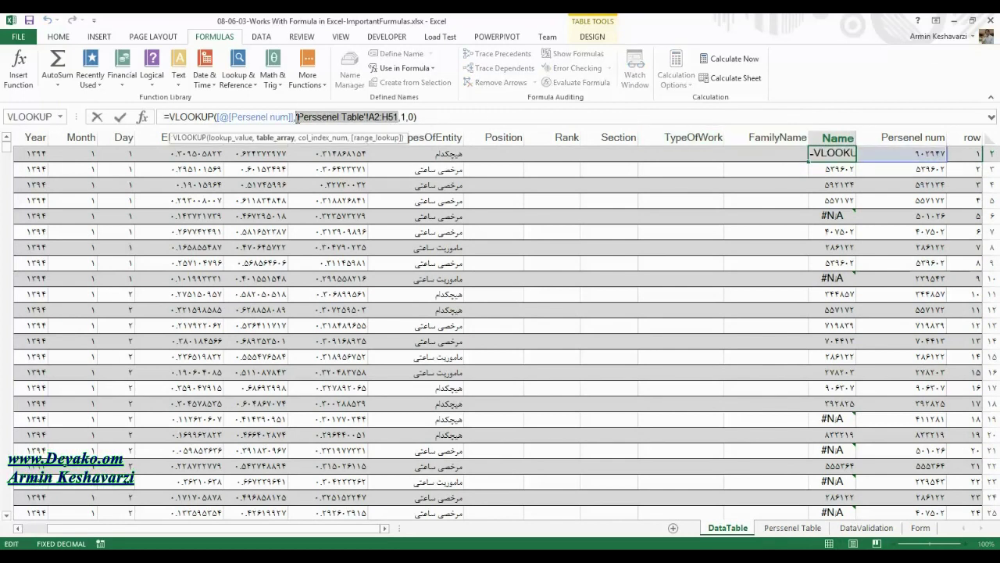
type("my")
key("Tab")
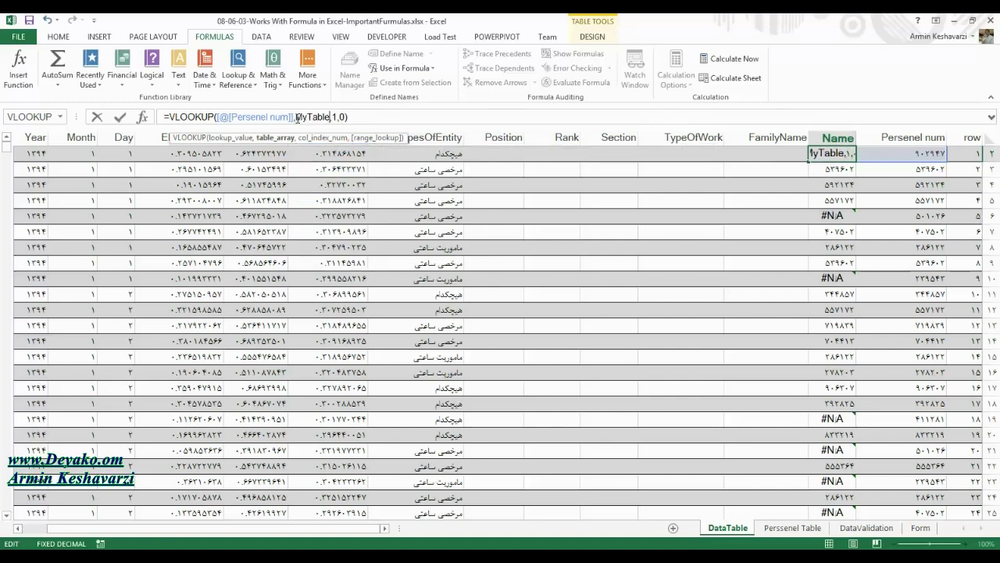
left_click(335, 117)
type("2")
key("Return")
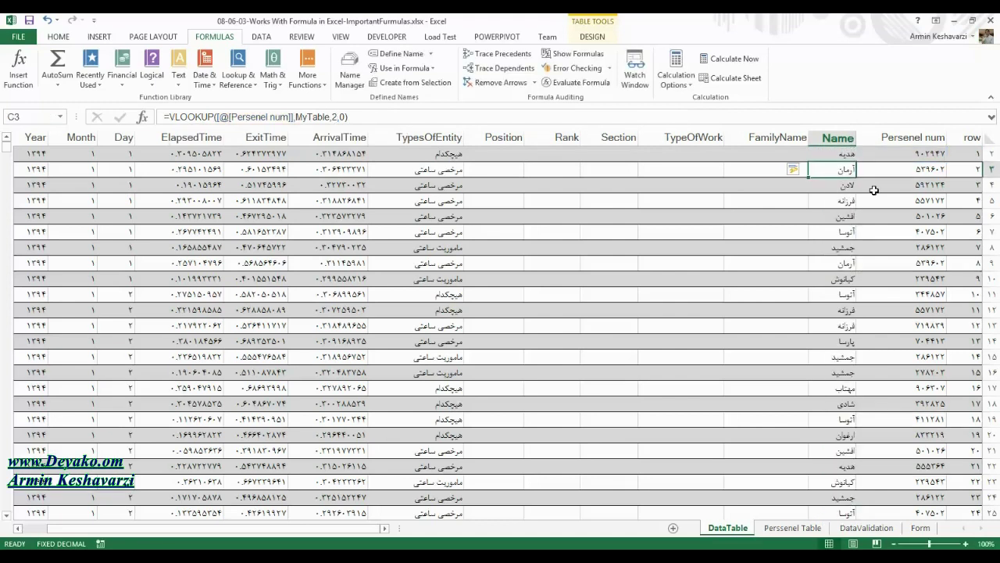
Fill C2's lookup formula right into FamilyName cell D2 and view its formula.
left_click_drag(873, 186, 874, 111)
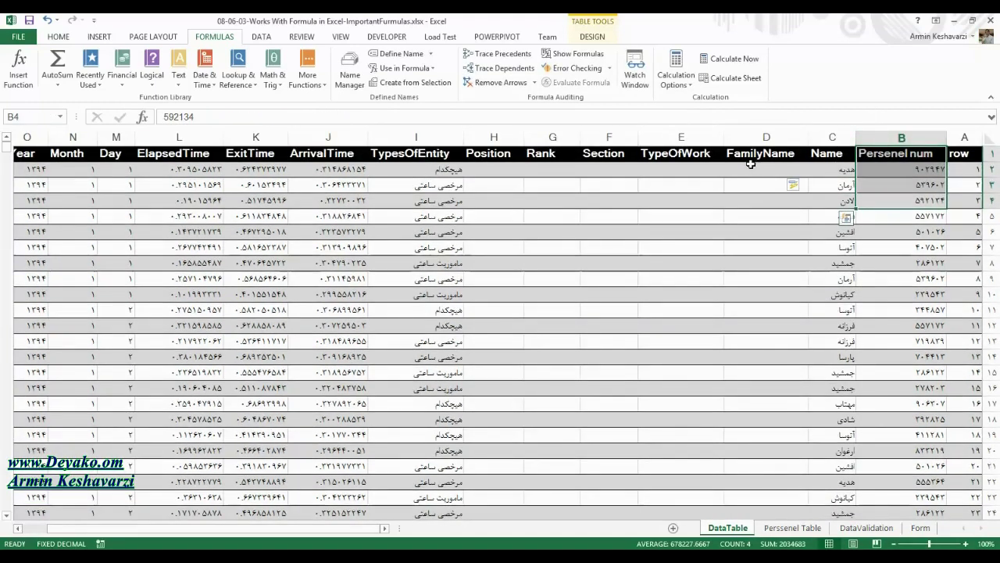
left_click(762, 169)
left_click(812, 170)
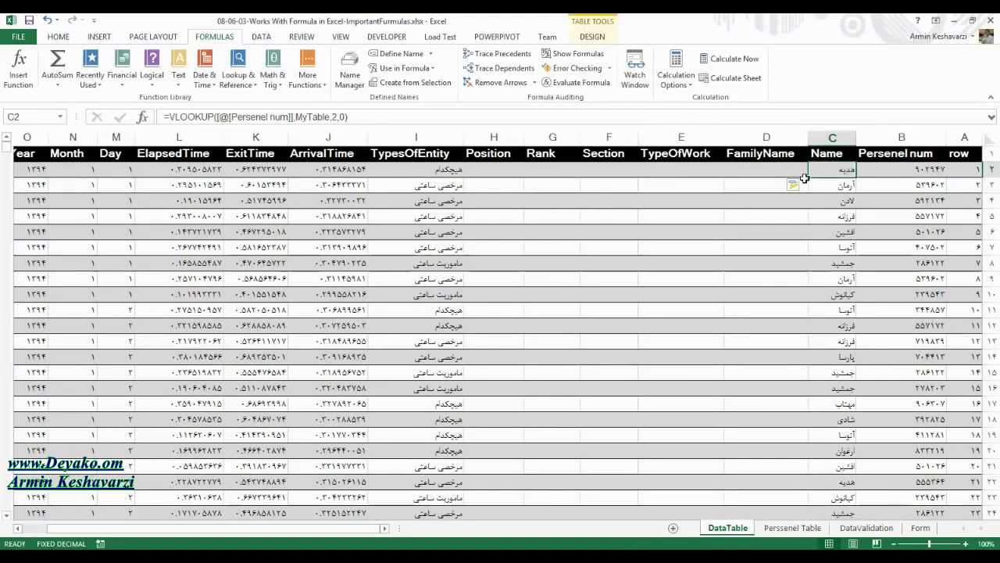
left_click_drag(810, 178, 753, 171)
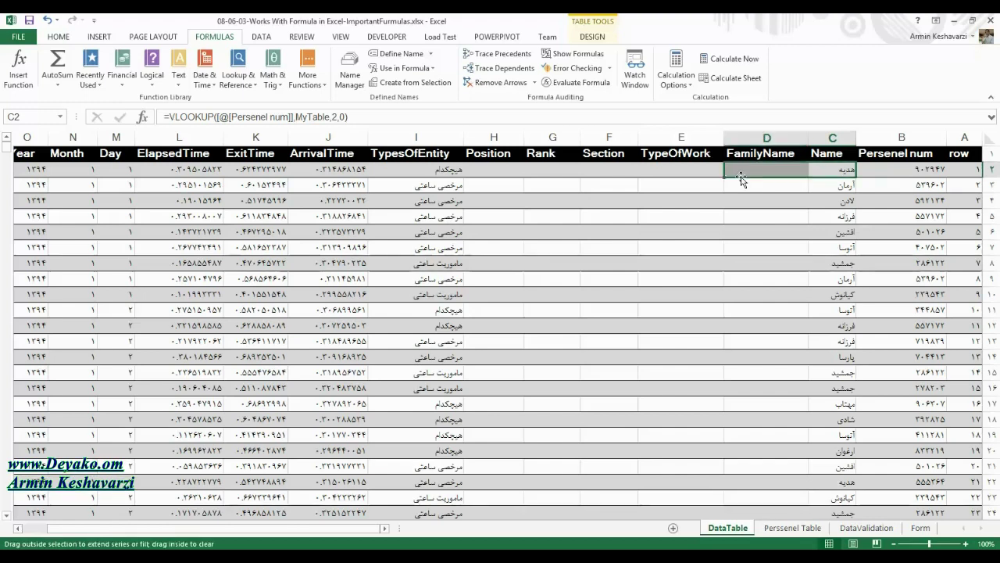
left_click(238, 116)
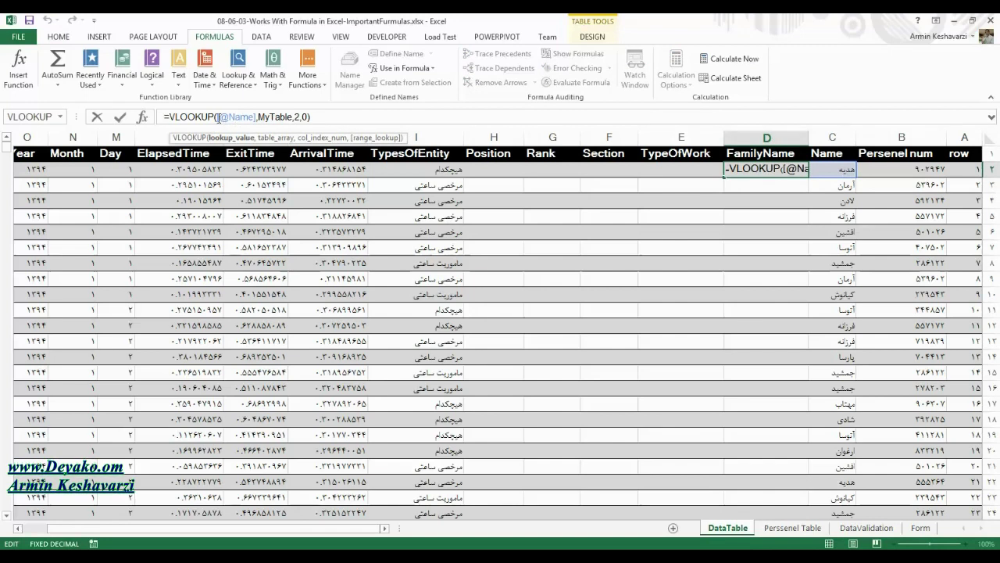
key("Escape")
key("Right")
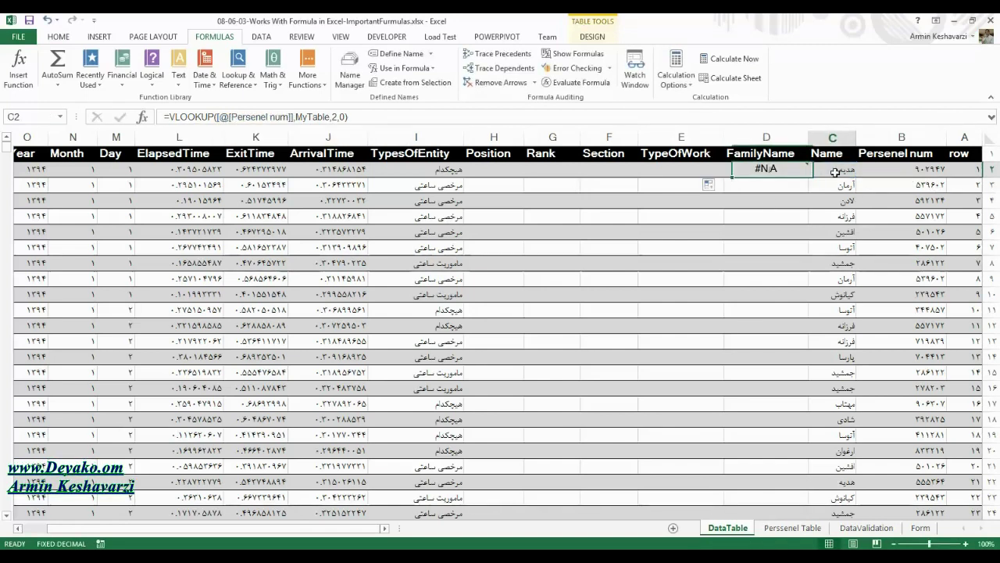
Try adding a $ to C2's formula, dismiss the error, and cancel the edit.
left_click(221, 117)
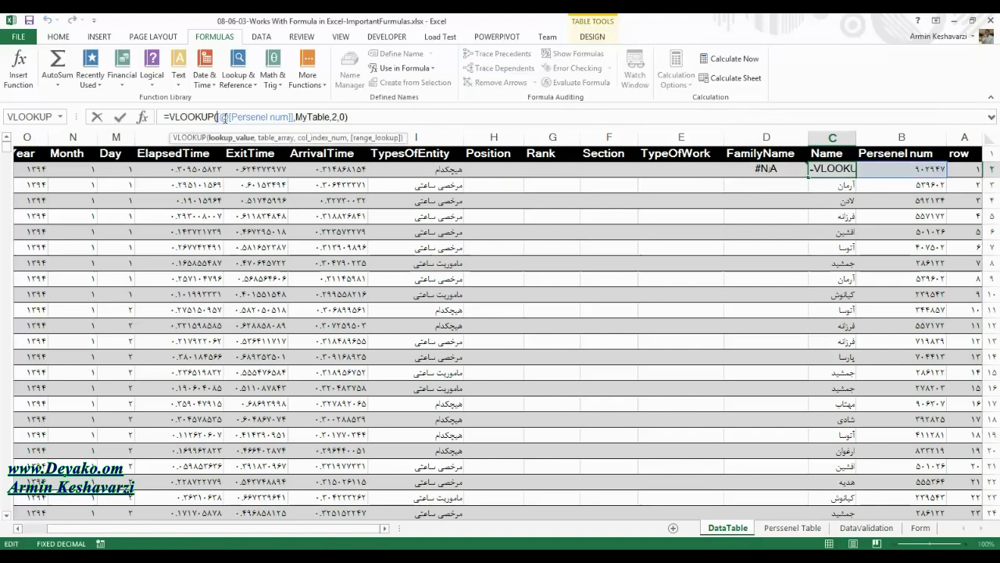
type("$")
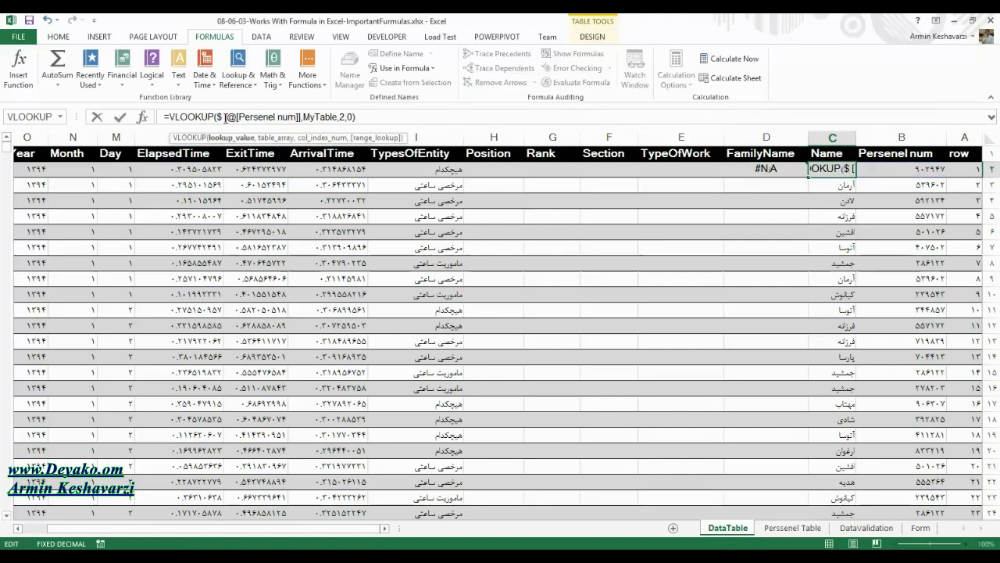
key("Return")
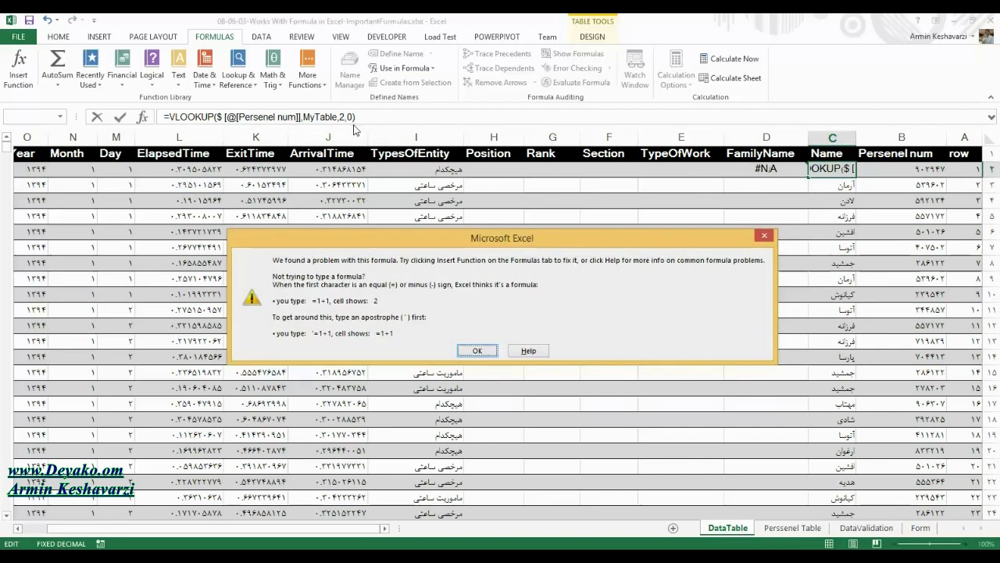
left_click(477, 351)
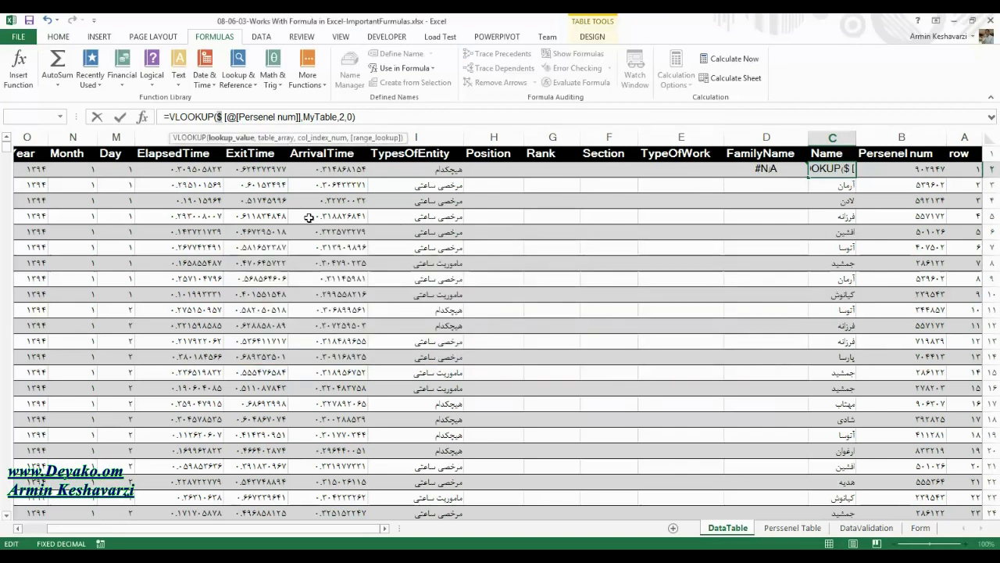
key("BackSpace")
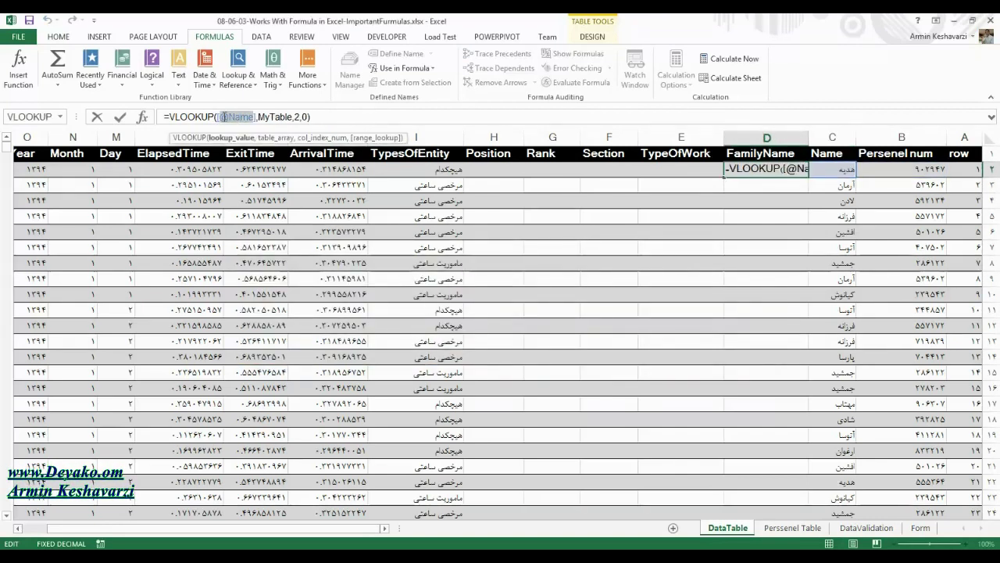
left_click(833, 169)
key("ctrl+Return")
Replace C2's lookup value with $B2, giving =VLOOKUP($B2,MyTable,2,0) down the Name column.
left_click(845, 170)
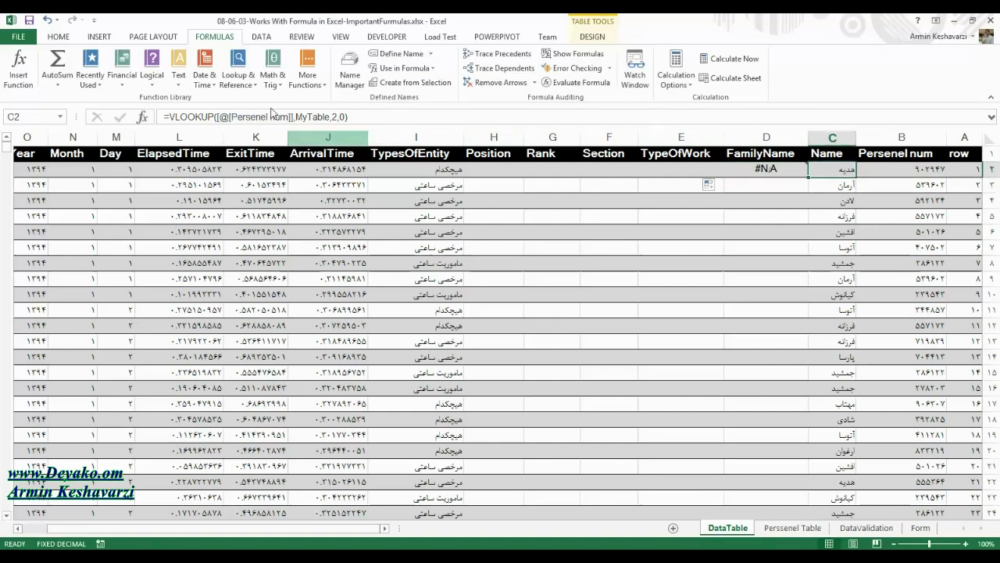
mouse_move(236, 117)
left_mouse_down()
mouse_move(290, 116)
mouse_move(221, 117)
left_mouse_up()
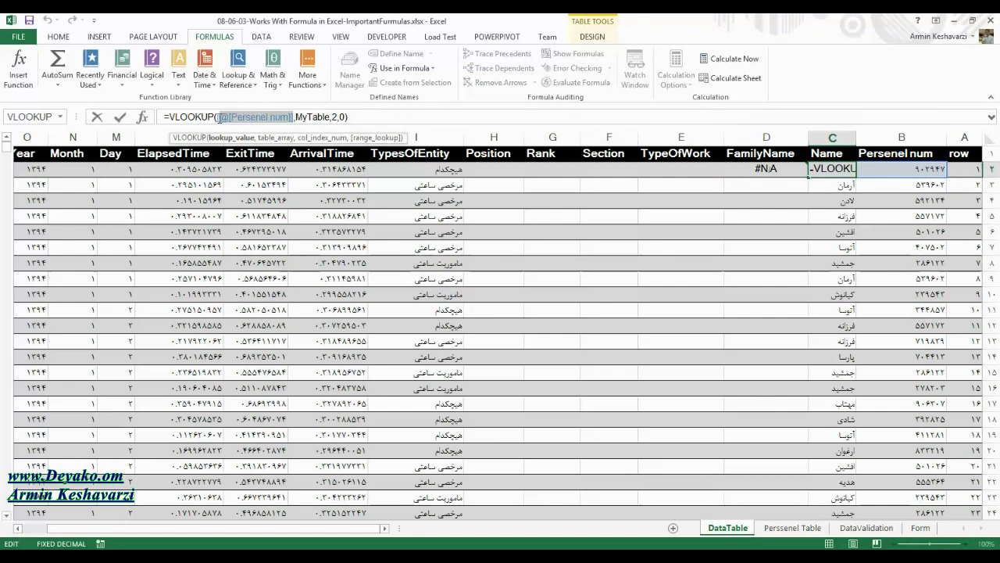
key("BackSpace")
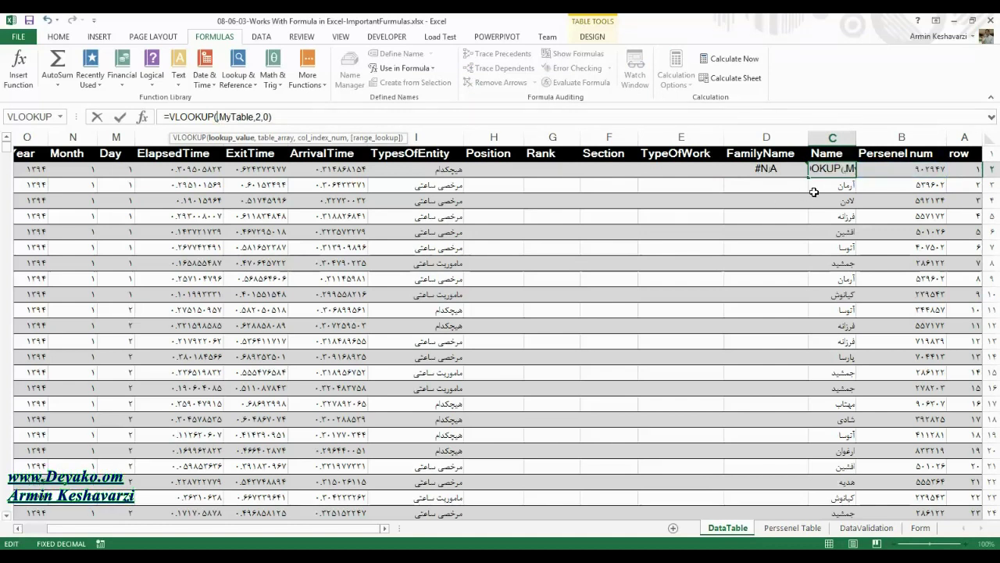
left_click(901, 169)
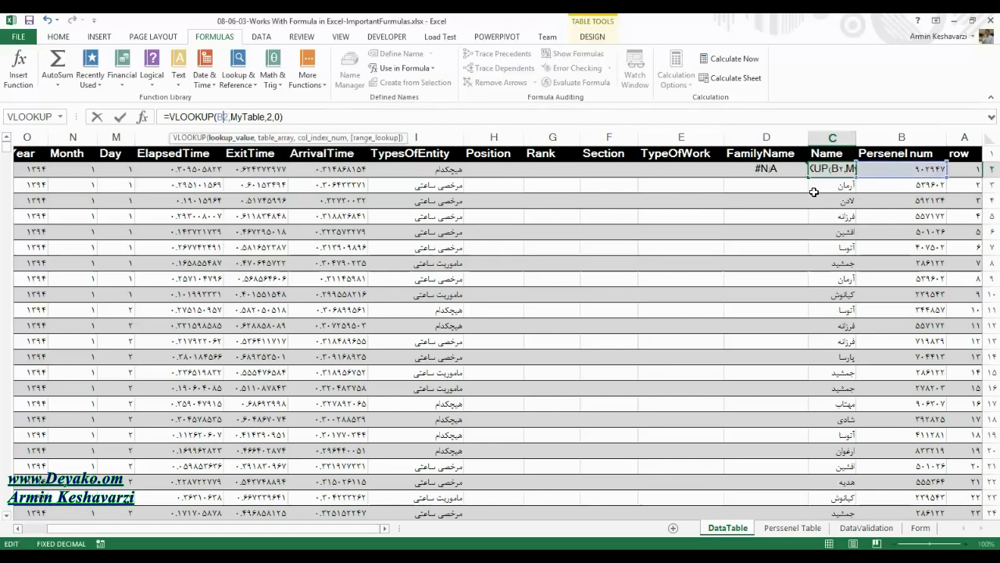
key("F4")
key("F4")
key("F4")
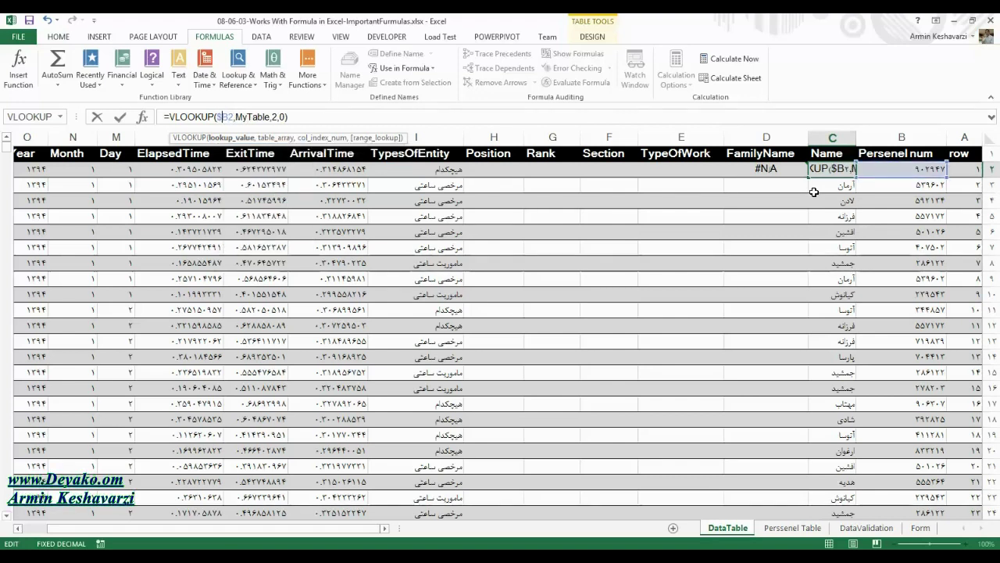
key("Return")
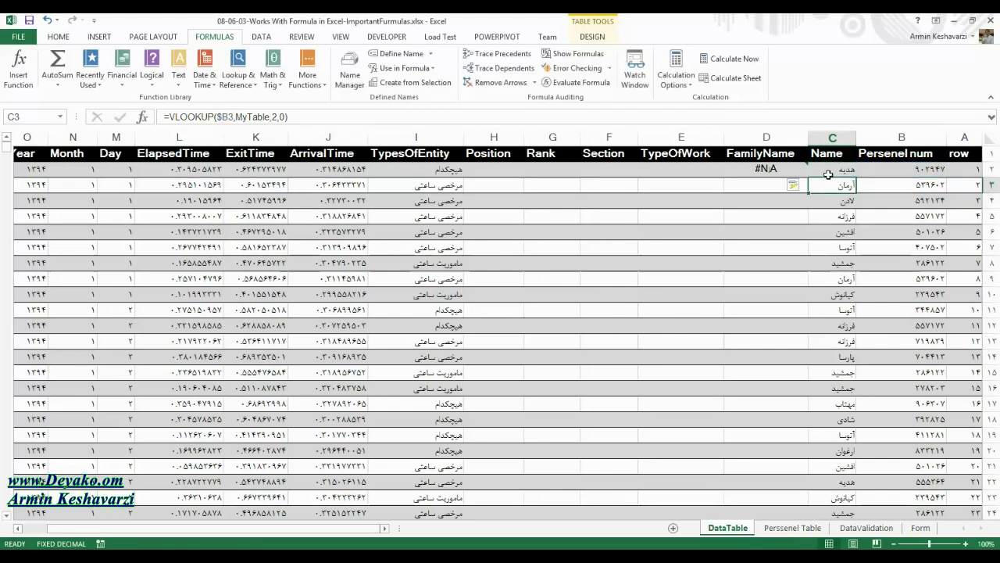
left_click(828, 171)
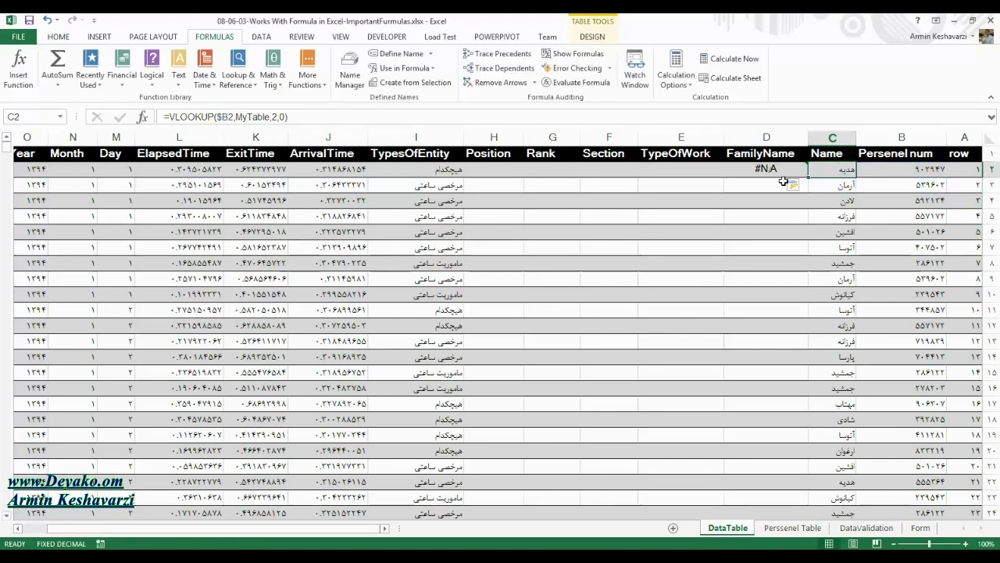
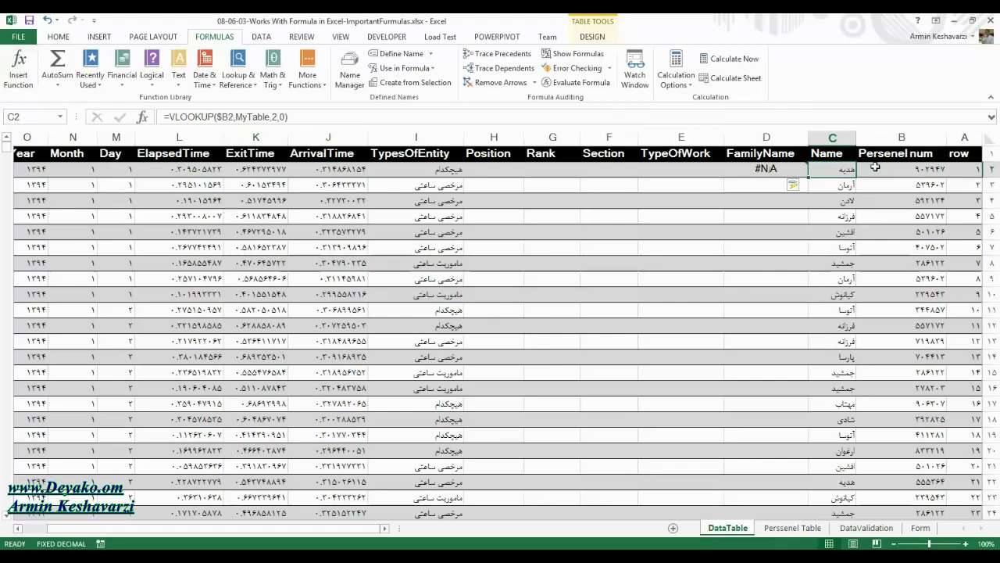
Copy C2's Name lookup formula across FamilyName to Position (D2:H2).
left_click_drag(6, 148, 8, 500)
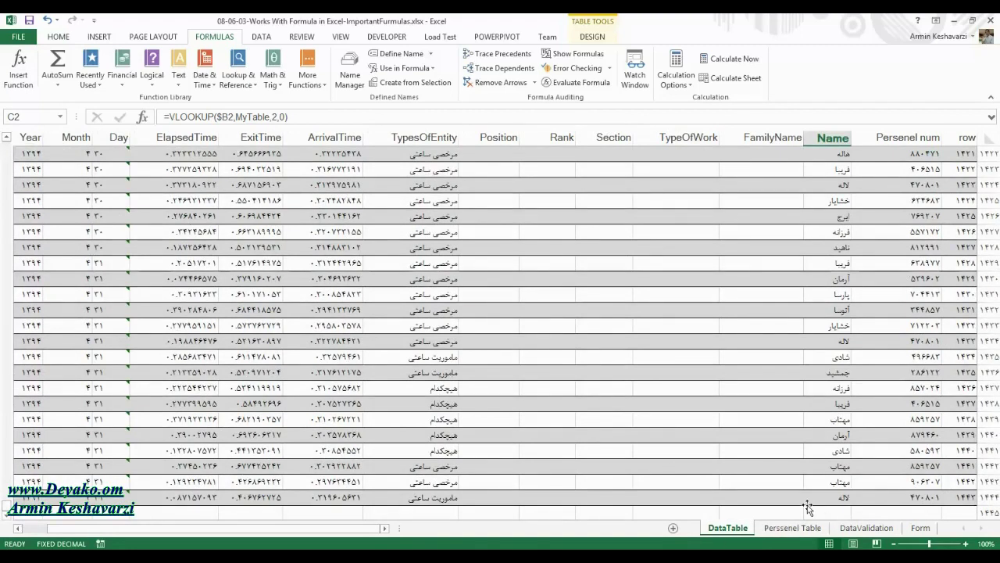
left_click_drag(6, 504, 6, 144)
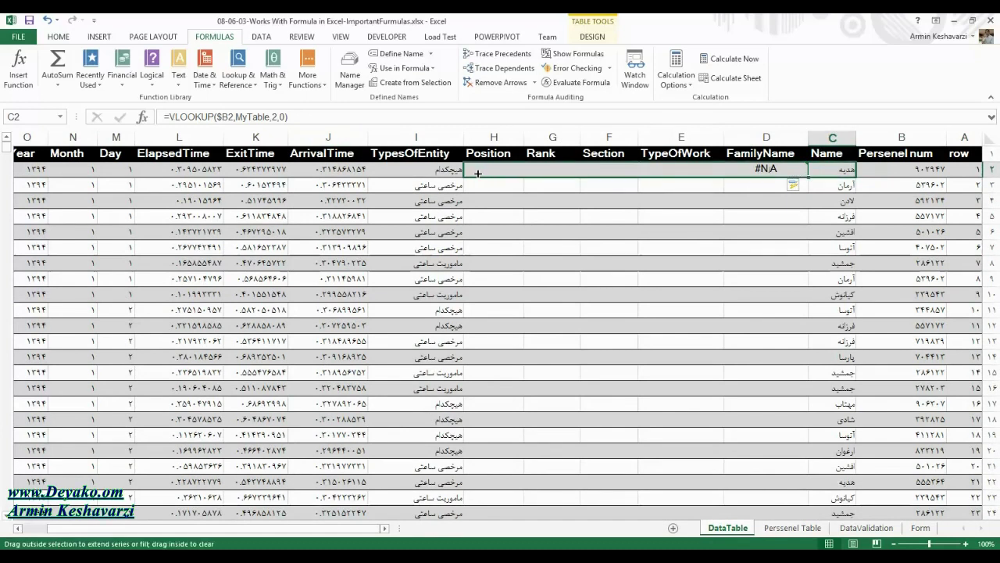
left_click_drag(809, 176, 471, 172)
Review the copied row 2 formulas and begin revising D2's column index 2.
left_click(764, 174)
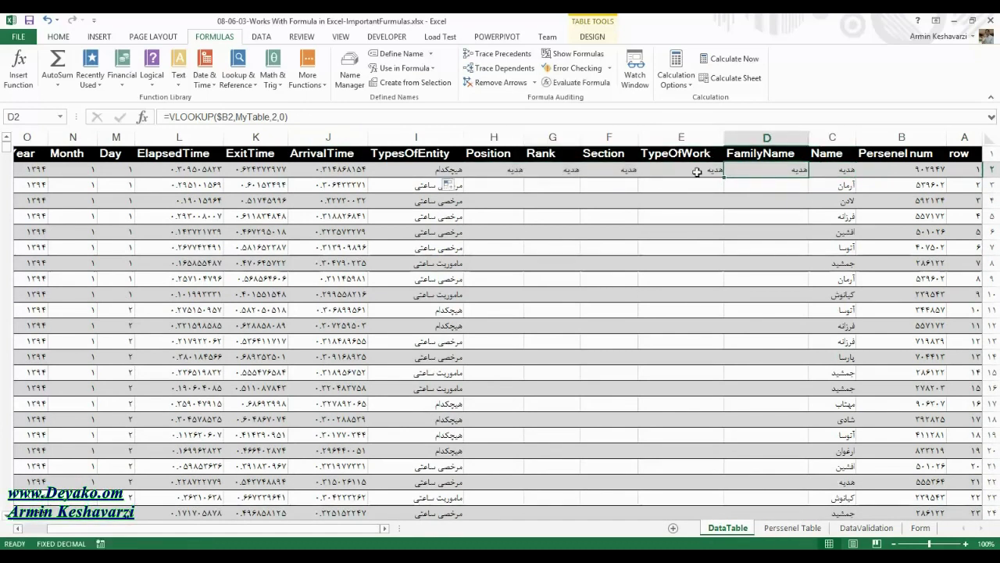
left_click(727, 170)
left_click(639, 171)
left_click(562, 169)
left_click(513, 167)
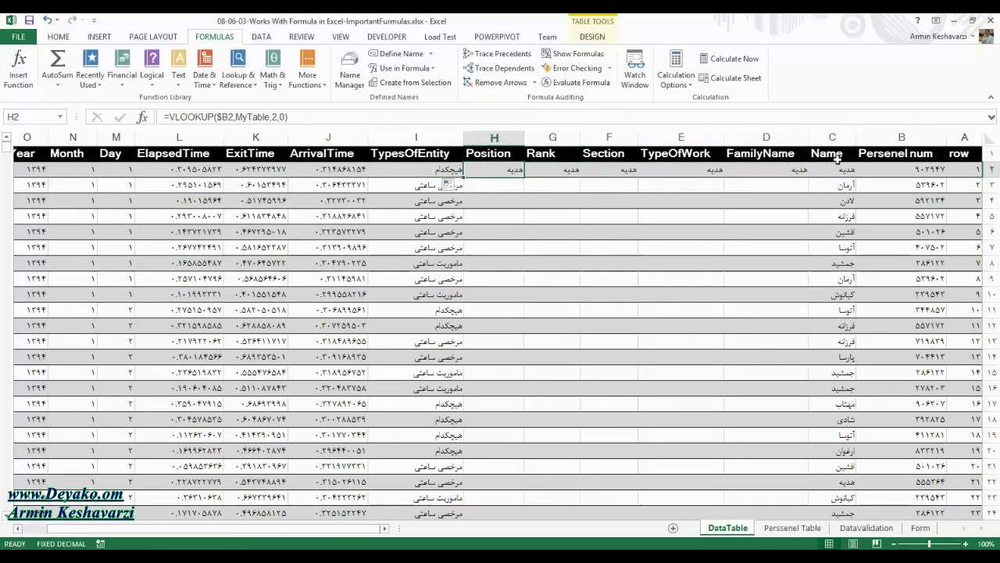
left_click(891, 167)
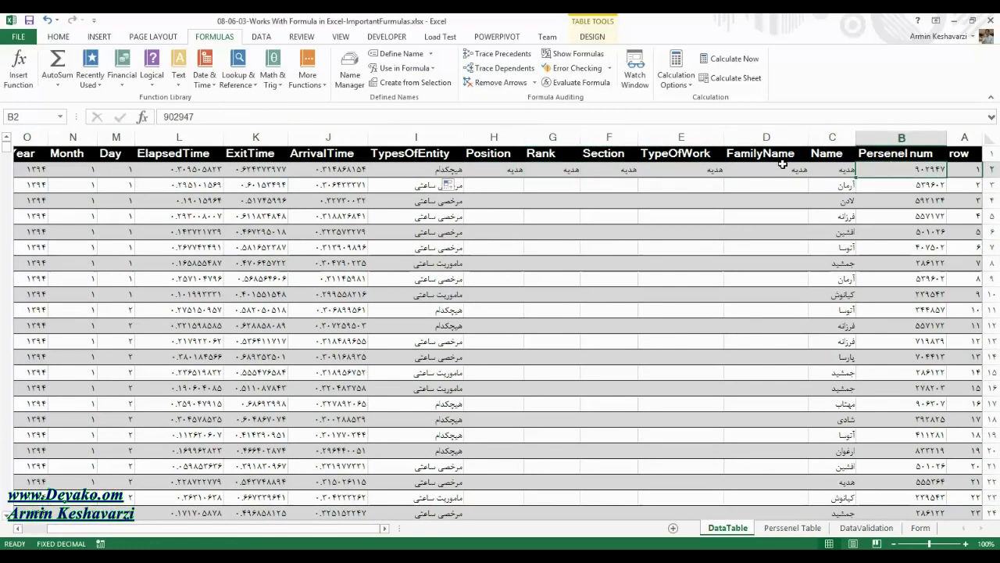
left_click(759, 168)
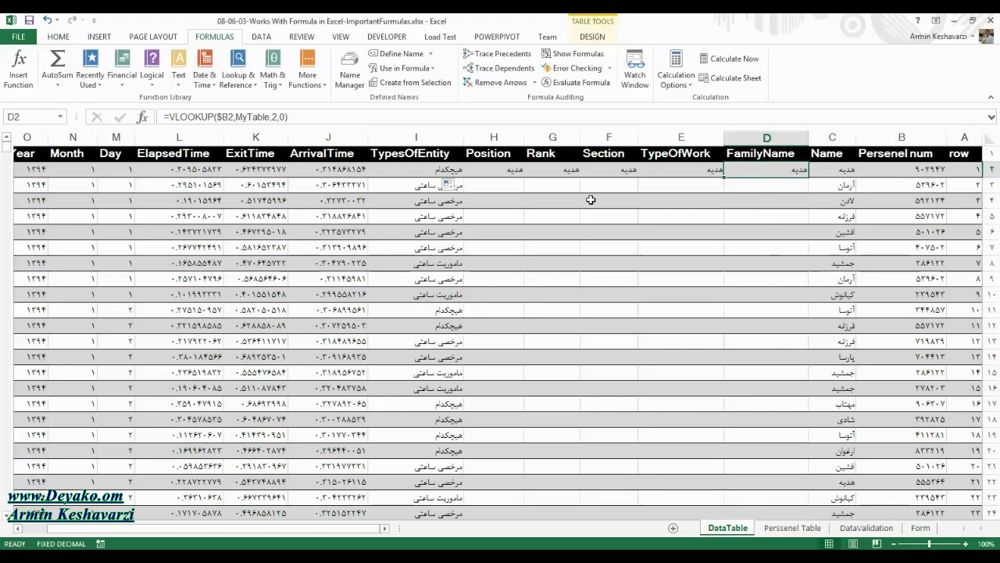
left_click(274, 117)
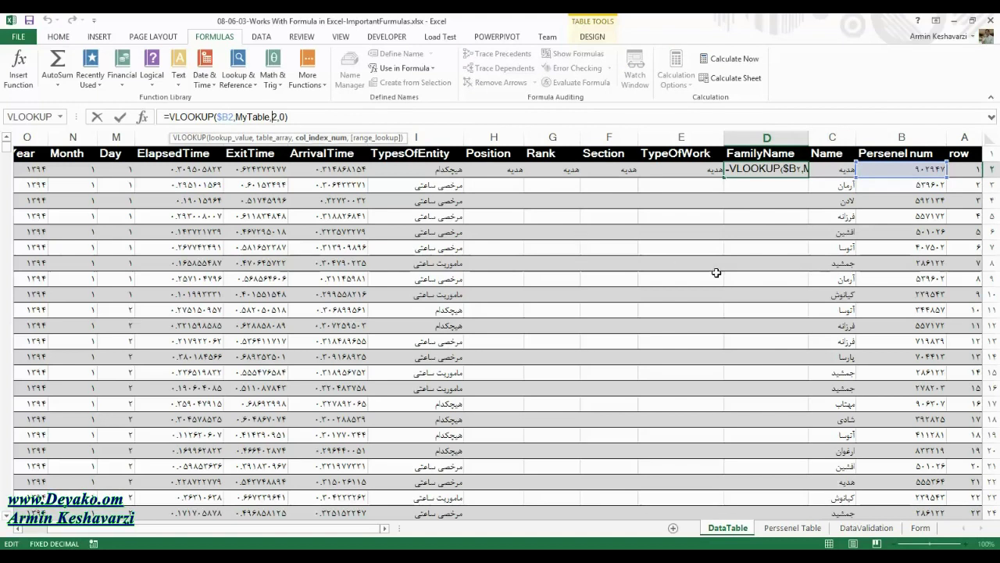
Confirm the FamilyName formula and cancel a mistaken number entry in row 3.
key("Return")
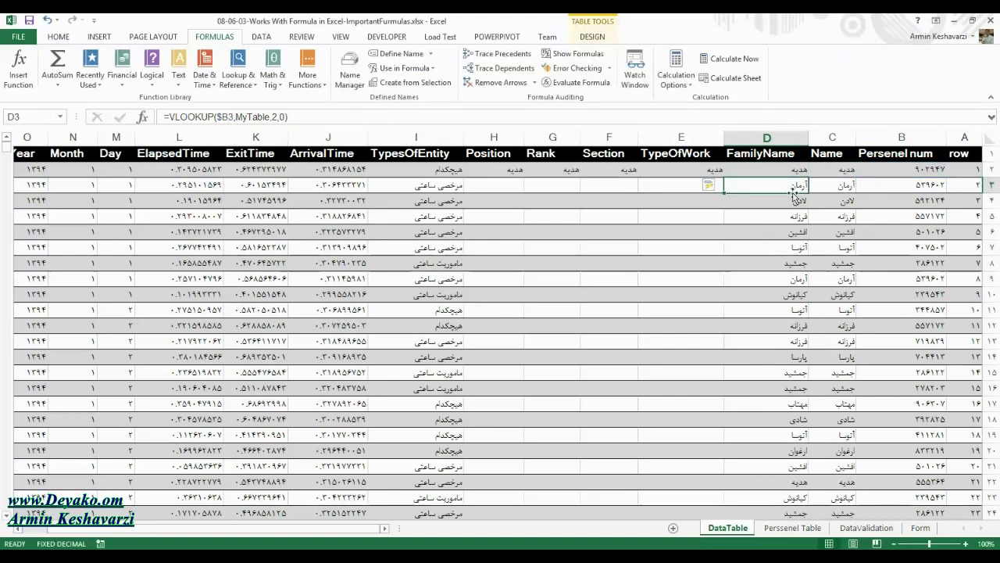
type("1")
key("Tab")
type("1")
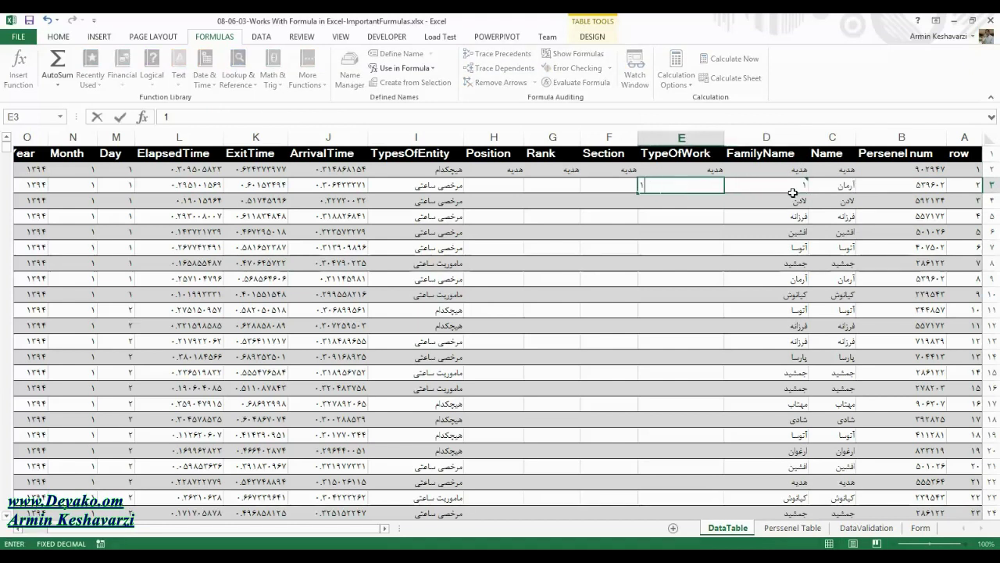
key("Escape")
key("Right")
key("Right")
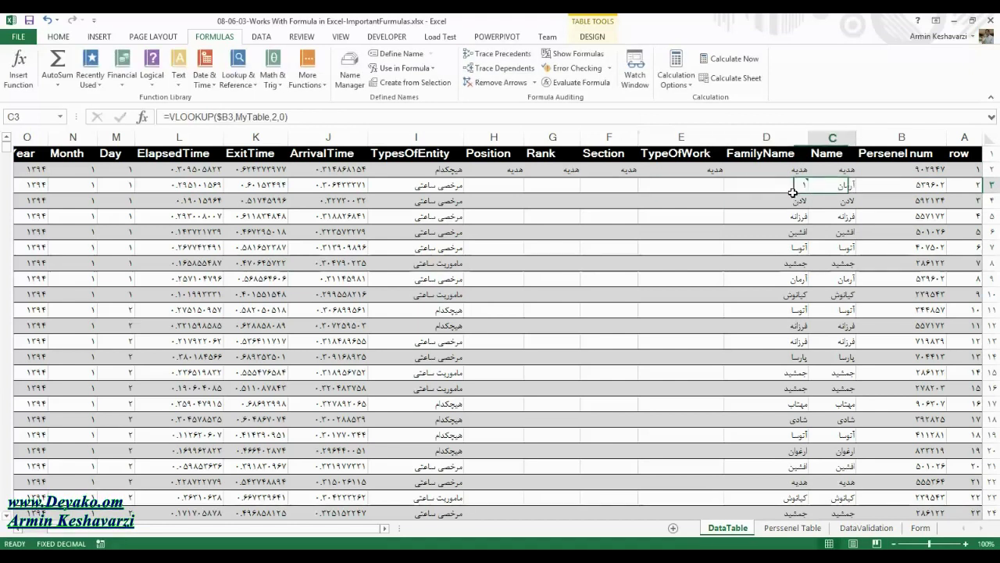
key("Left")
key("Left")
Enter column numbers 4, 5, 6 and 7 across row 3 through Position.
type("4")
key("Tab")
type("5")
key("Tab")
type("6")
key("Tab")
type("7")
key("Return")
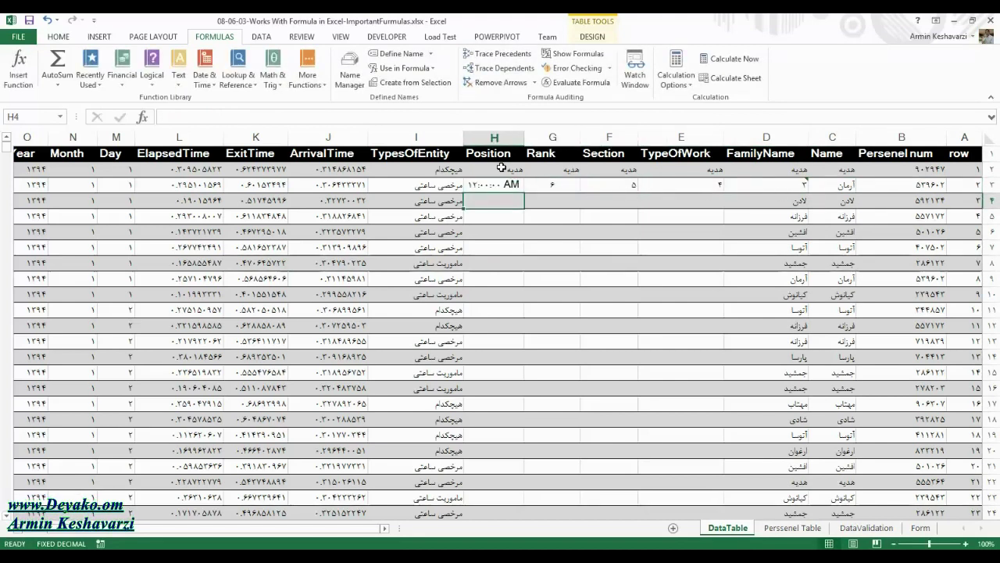
Format the Position column H as Text.
left_click(491, 172)
left_click(489, 184)
left_click(494, 137)
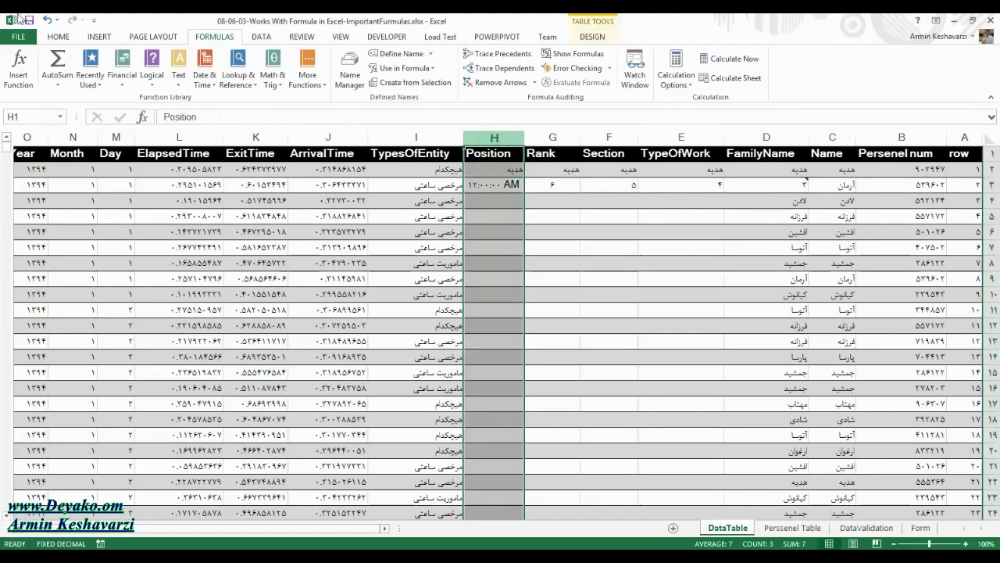
left_click(59, 36)
left_click(492, 59)
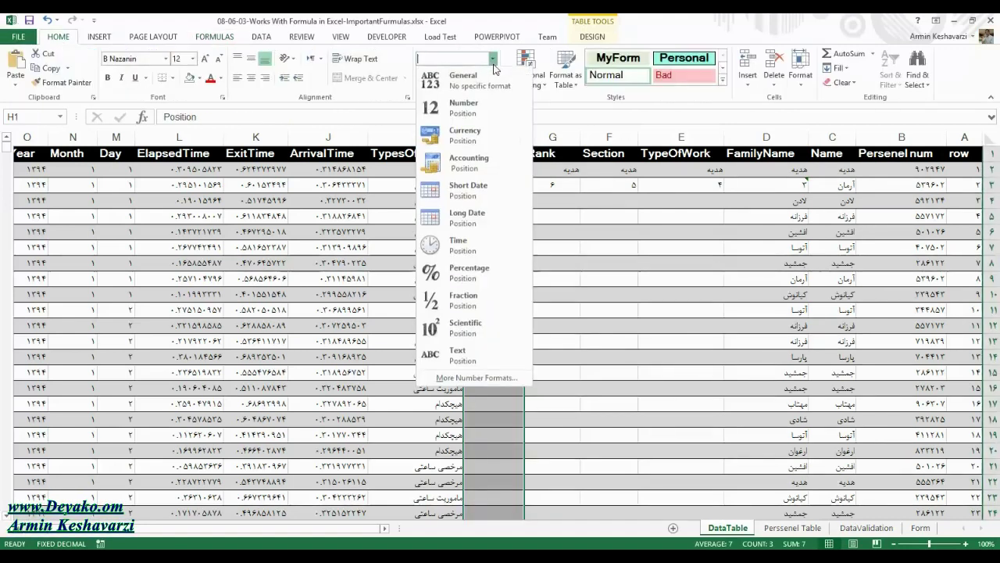
left_click(494, 354)
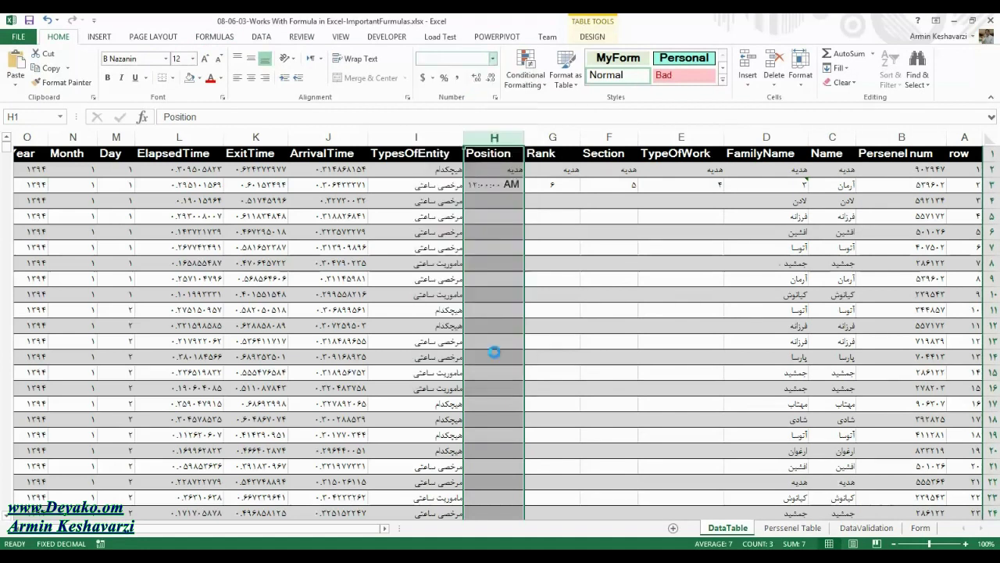
left_click(493, 201)
Change D2's formula to =VLOOKUP($B2,MyTable,D3,0) using D3 as the column index.
left_click(789, 171)
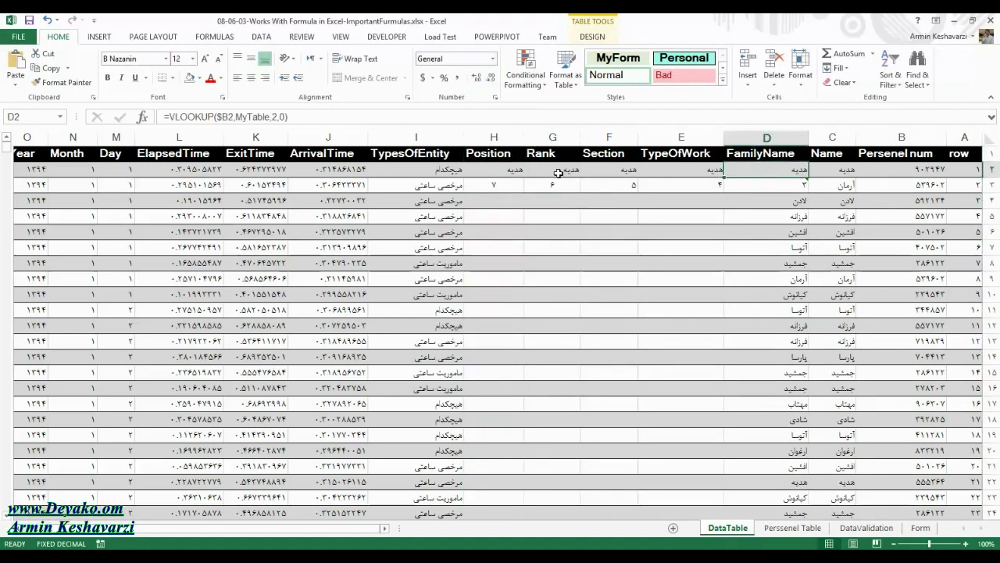
left_click(272, 117)
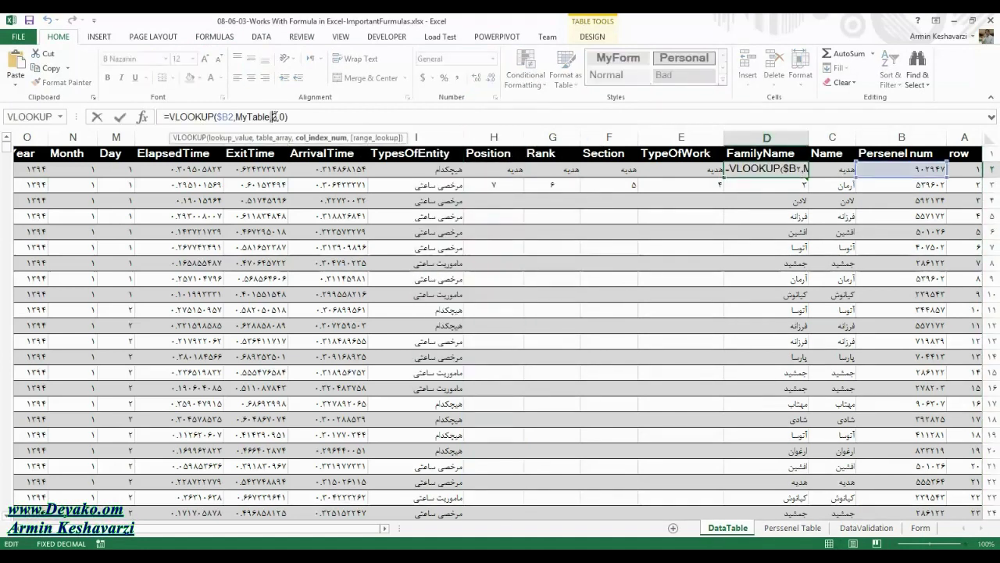
key("BackSpace")
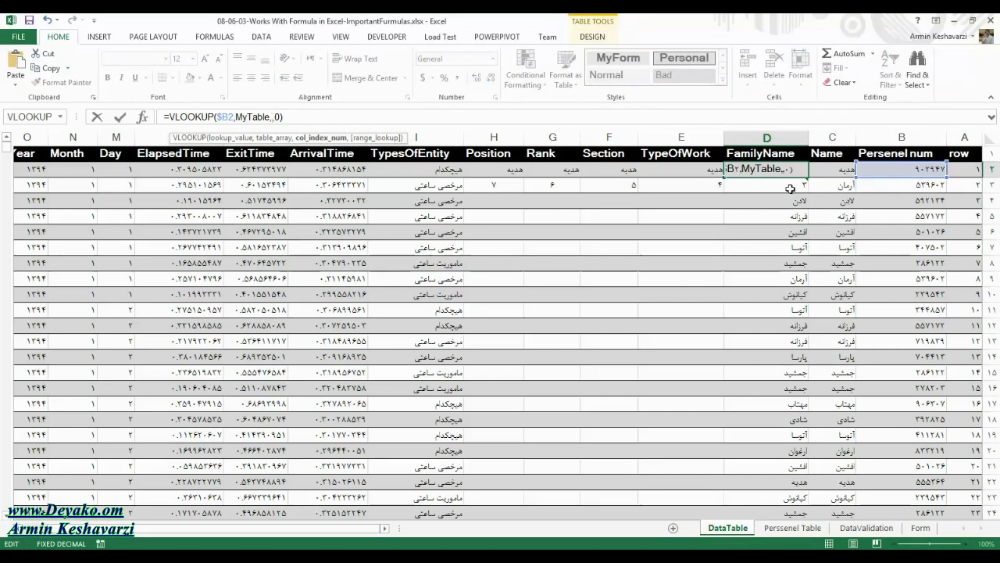
left_click(783, 186)
key("Return")
Fill the FamilyName formula across row 2 to Position and check the results.
left_click(749, 168)
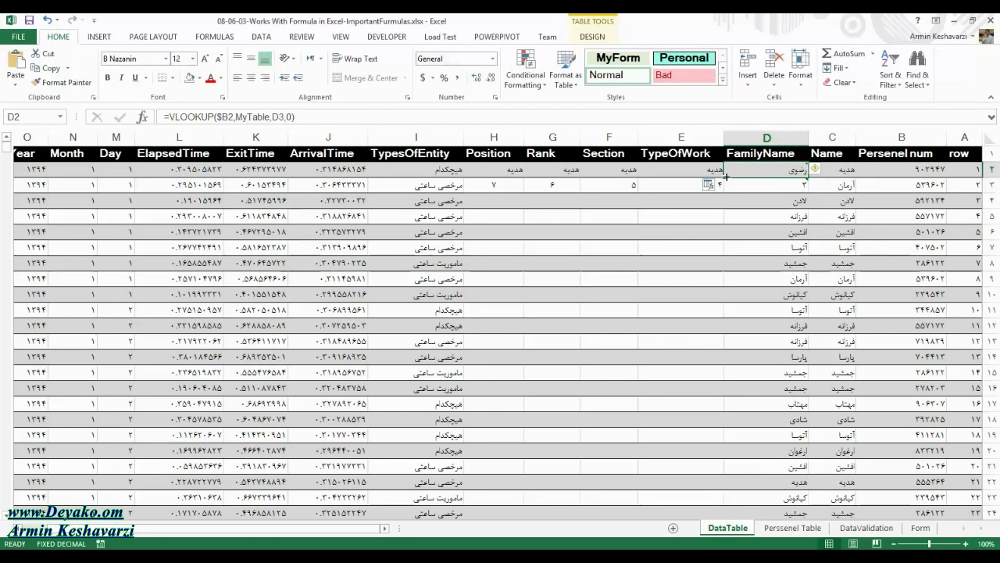
left_click_drag(726, 179, 493, 170)
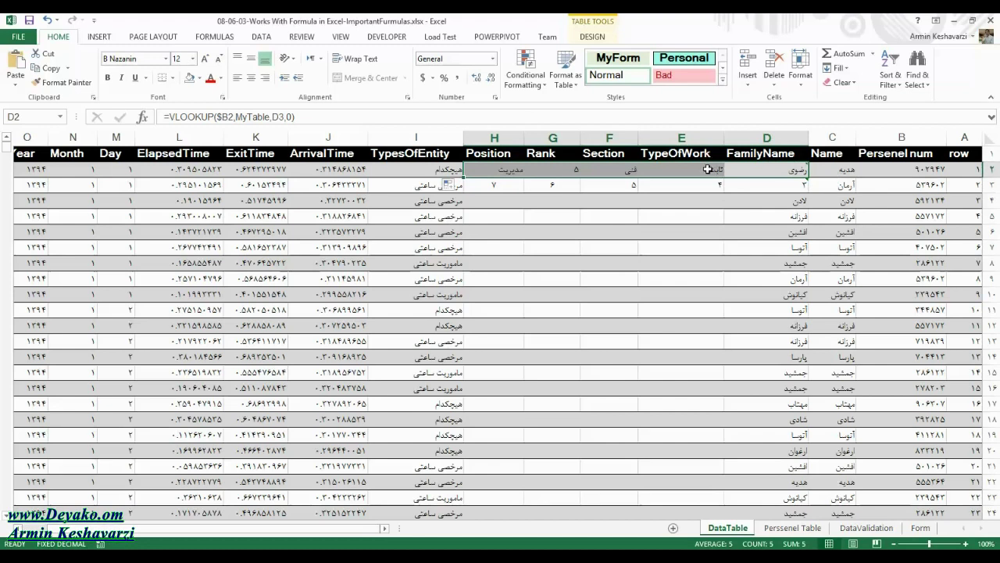
left_click(679, 170)
left_click(605, 173)
left_click(554, 166)
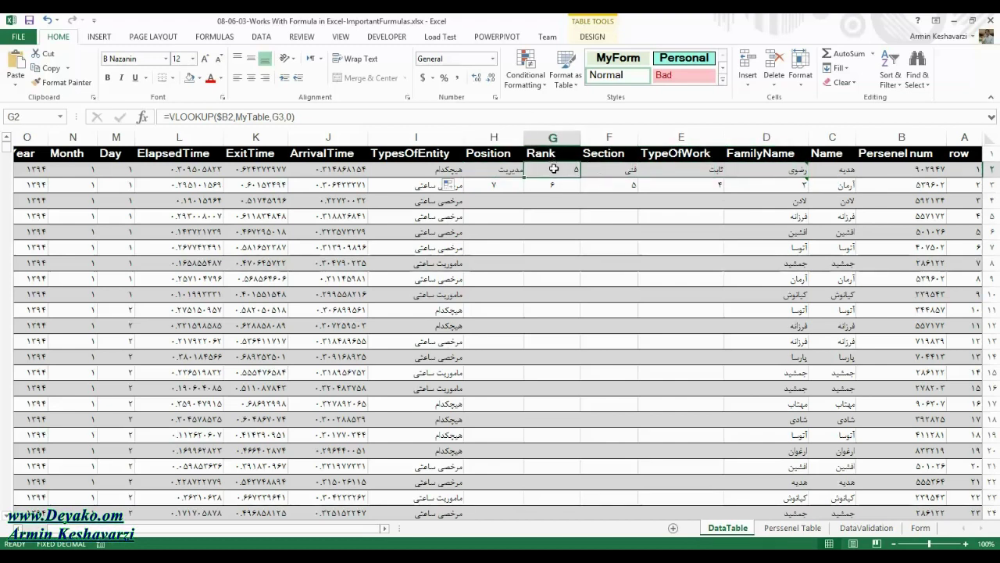
left_click(508, 160)
left_click(773, 170)
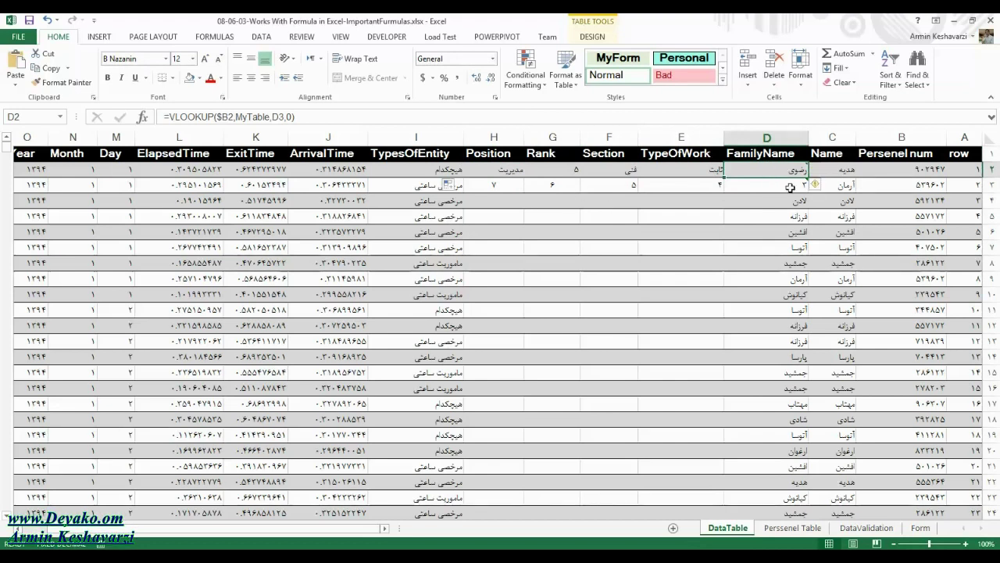
Copy the column numbers 3 to 7 from row 3.
left_click_drag(785, 187, 498, 193)
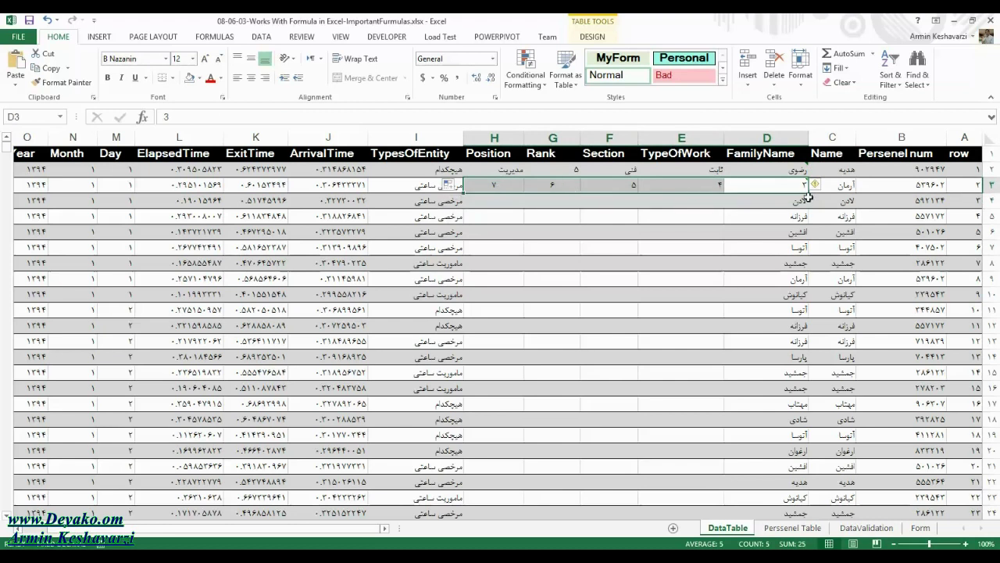
left_click(772, 171)
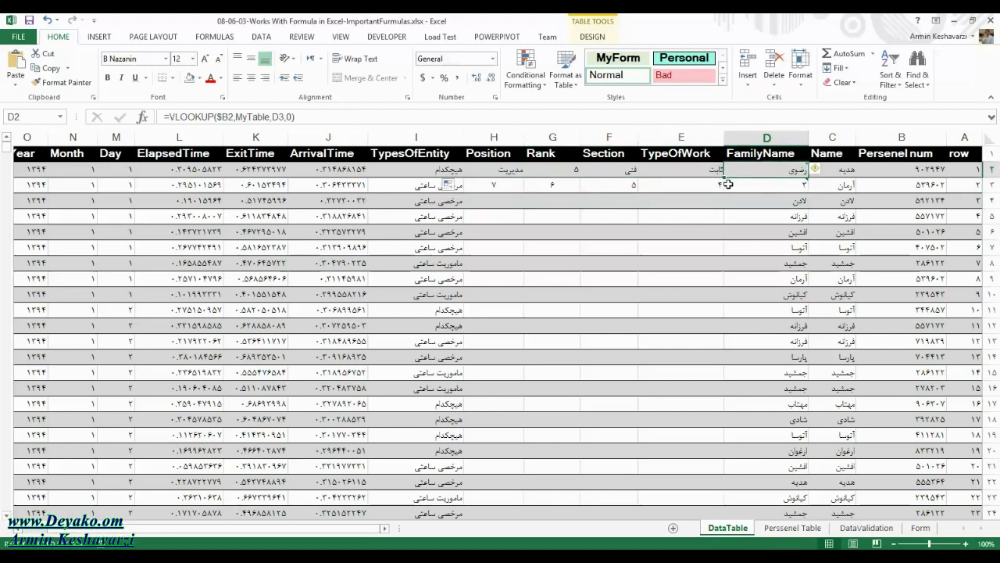
left_click_drag(733, 185, 500, 184)
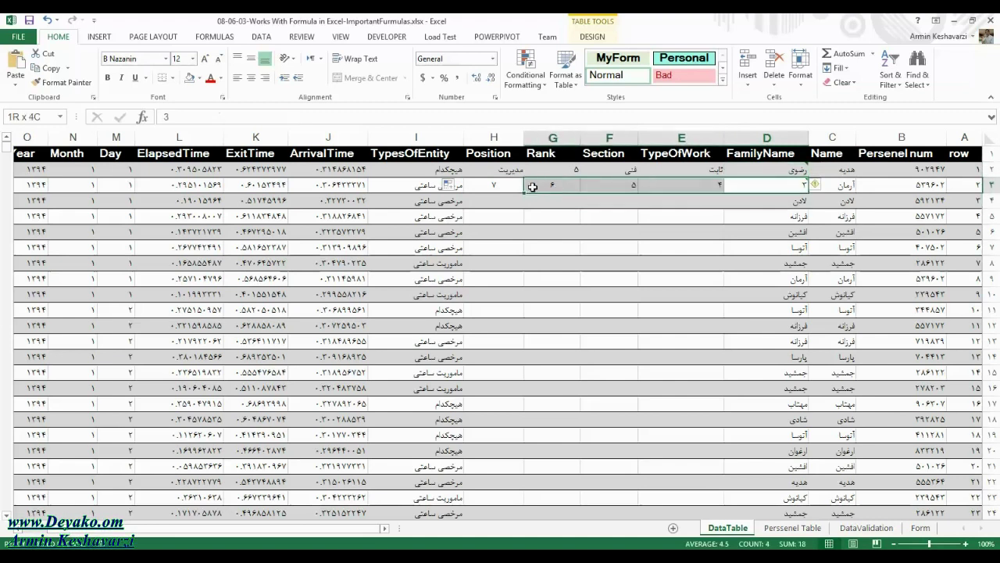
key("ctrl+c")
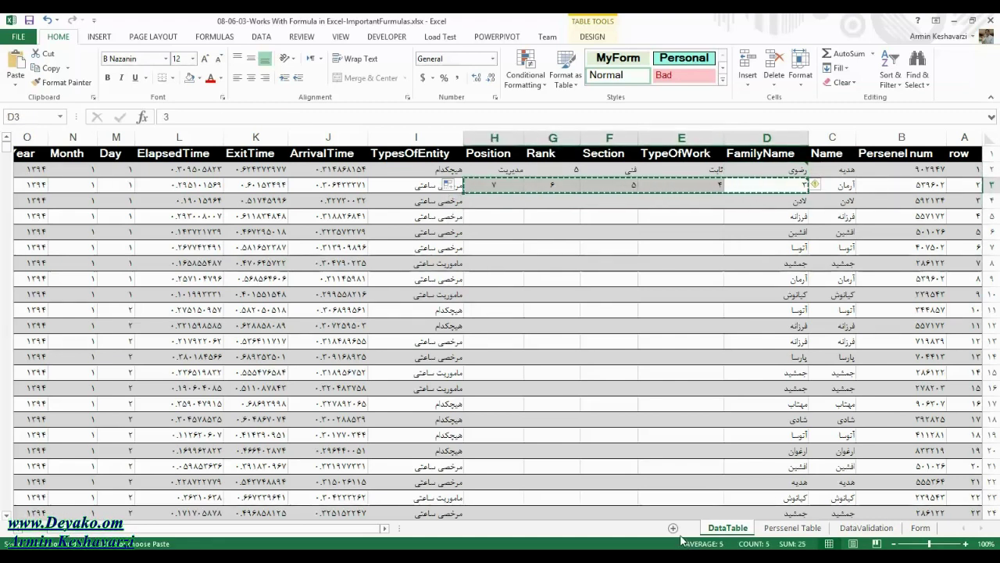
Paste the numbers 3 to 7 into C1:G1 on the DataValidation sheet.
left_click(866, 527)
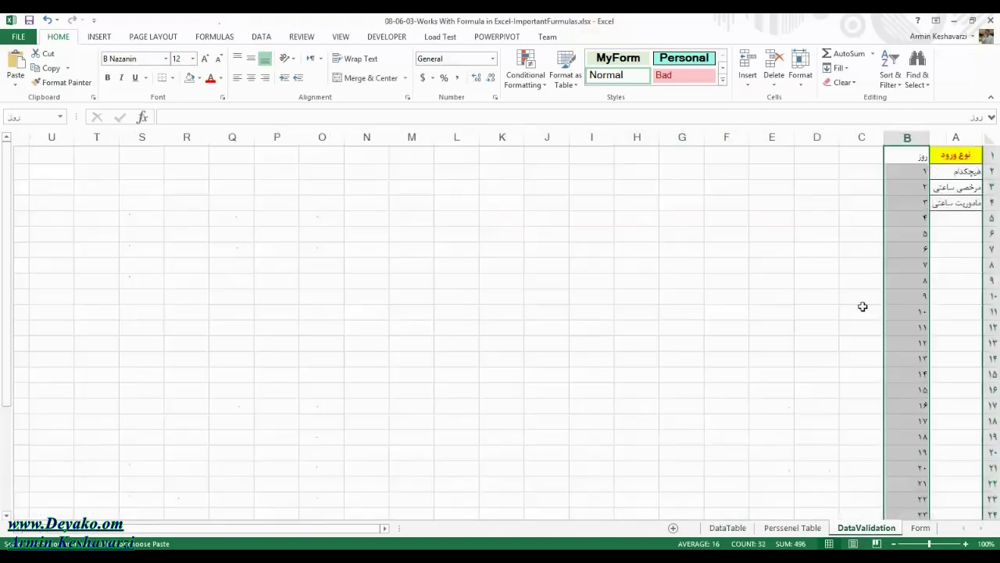
left_click_drag(844, 232, 801, 14)
left_click(846, 157)
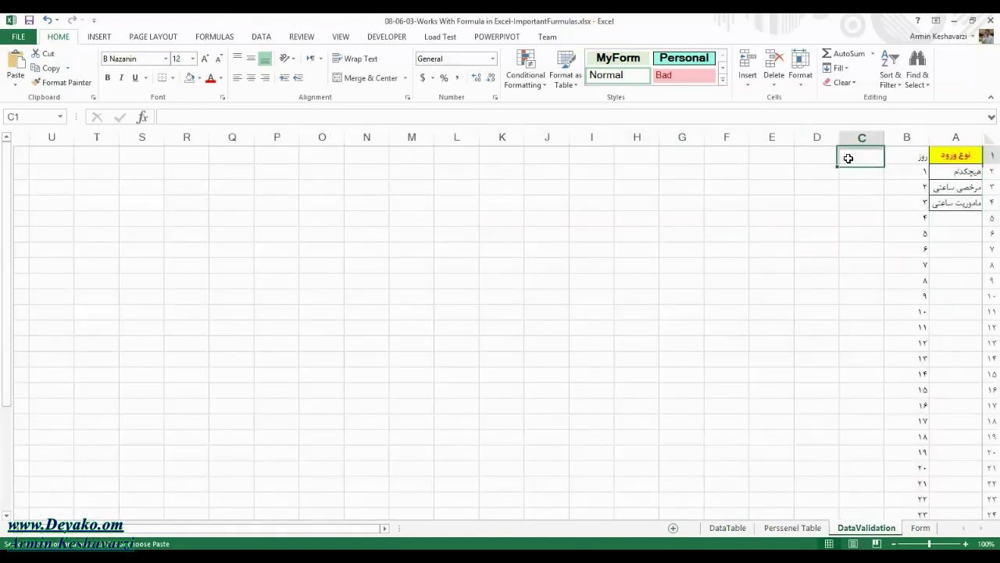
key("ctrl+v")
Make D2's column index reference DataValidation!C1 instead of D3.
left_click(728, 528)
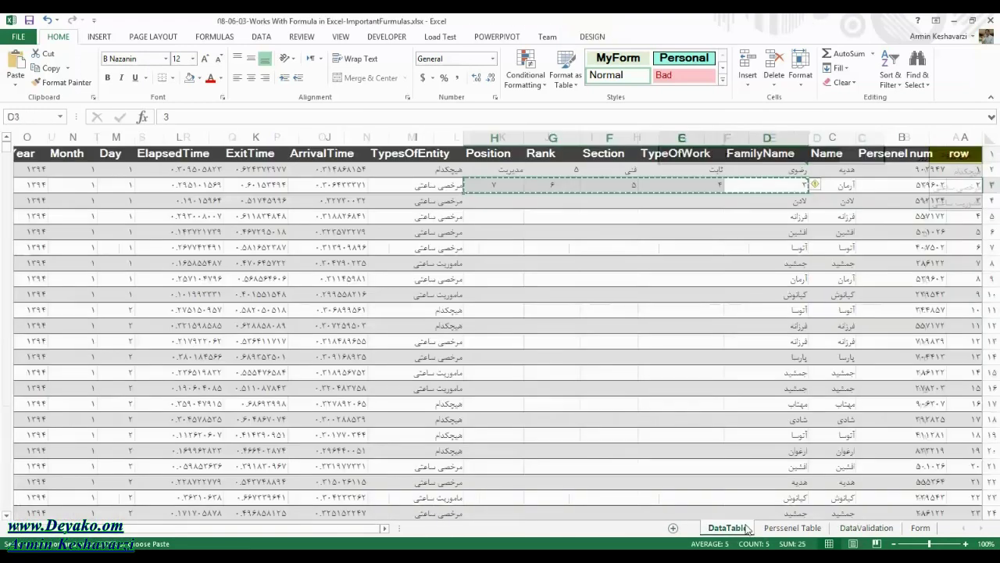
left_click(775, 173)
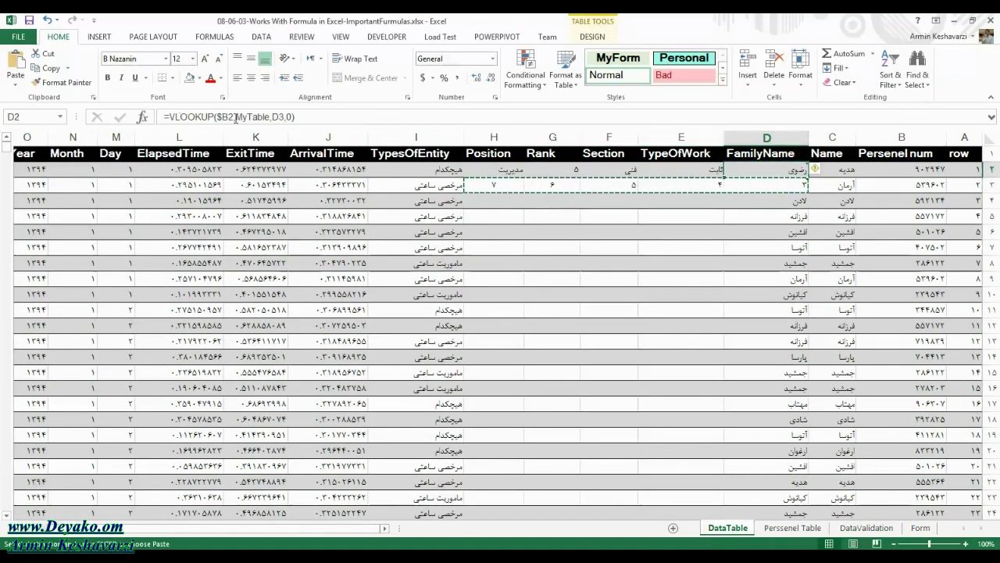
left_click(283, 116)
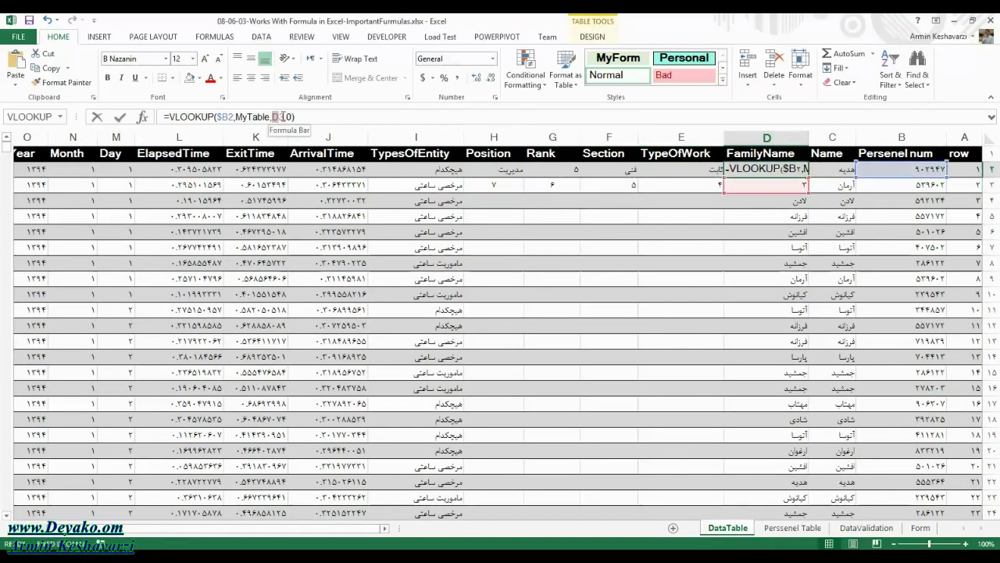
key("BackSpace")
key("BackSpace")
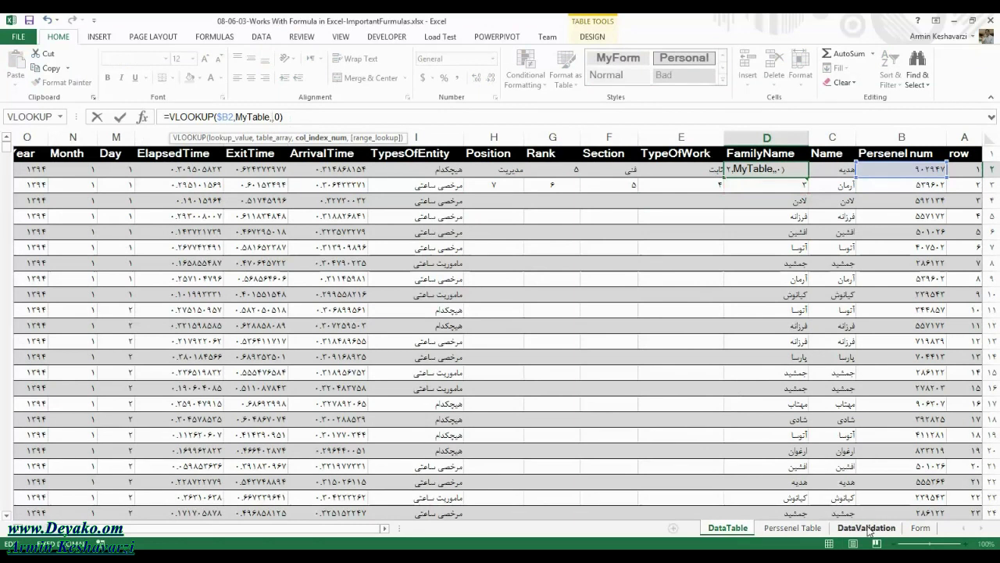
left_click(868, 528)
left_click(863, 154)
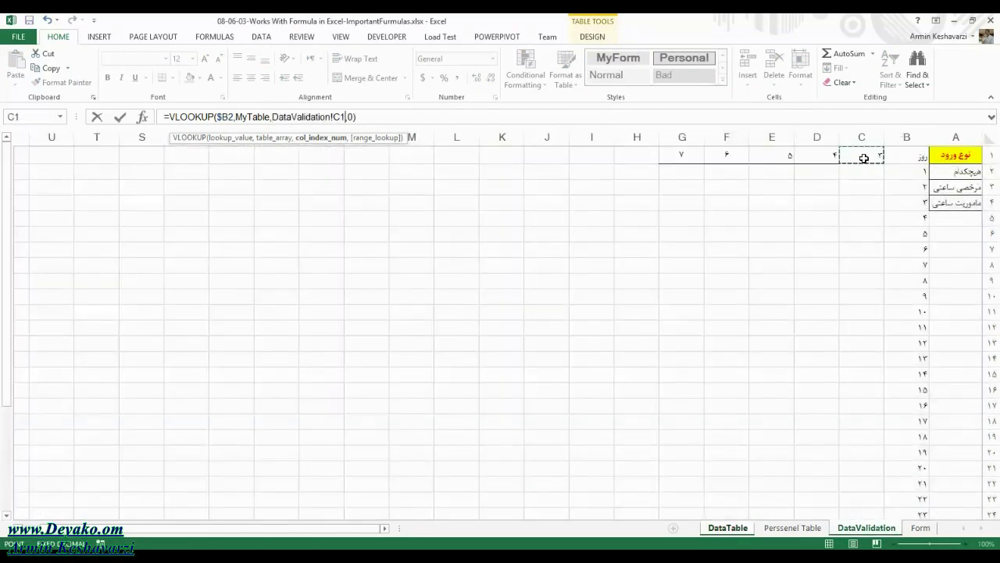
key("Return")
Fill the formula across row 2, change E2's index reference to D1, and apply it down FamilyName.
key("Up")
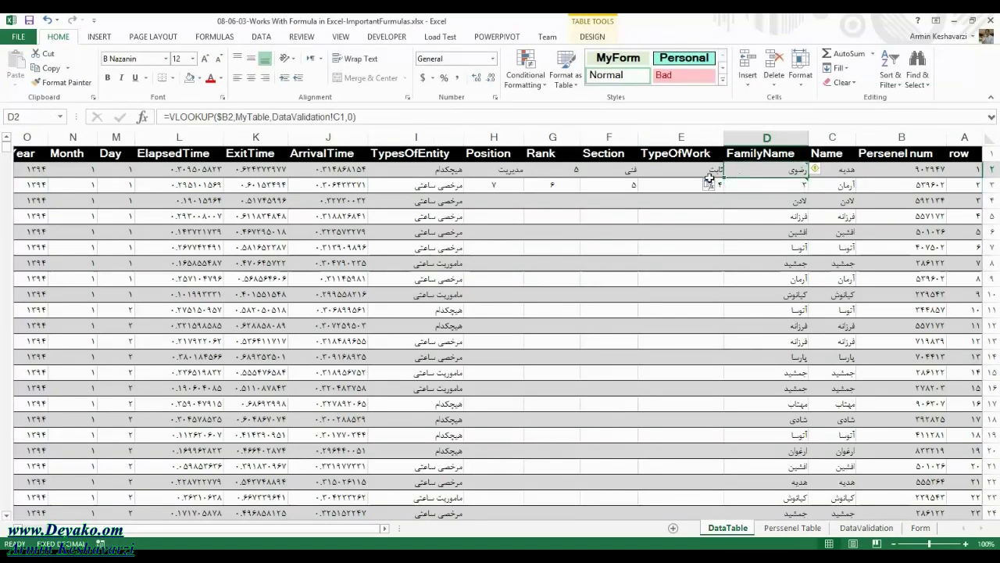
left_click_drag(723, 177, 481, 168)
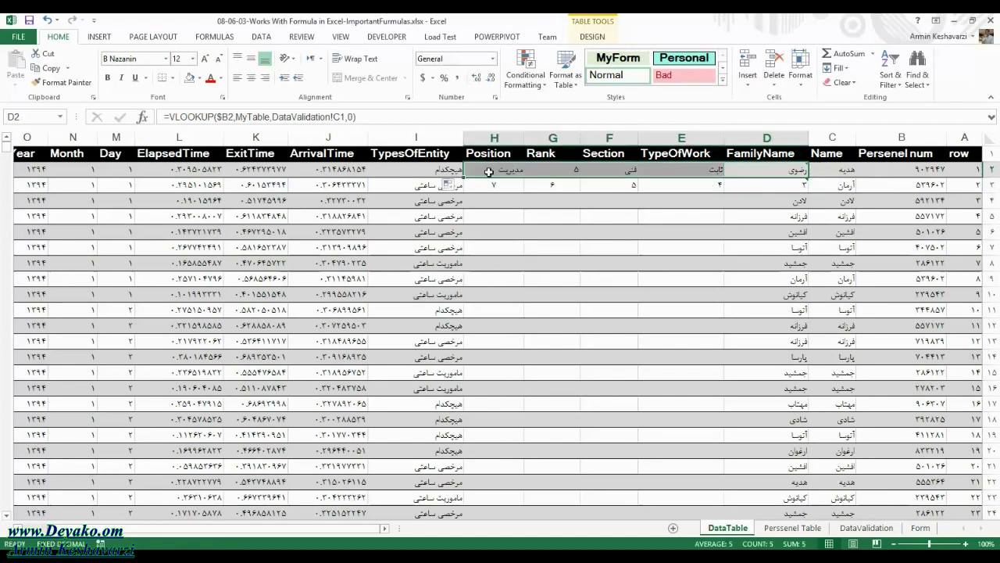
left_click(338, 116)
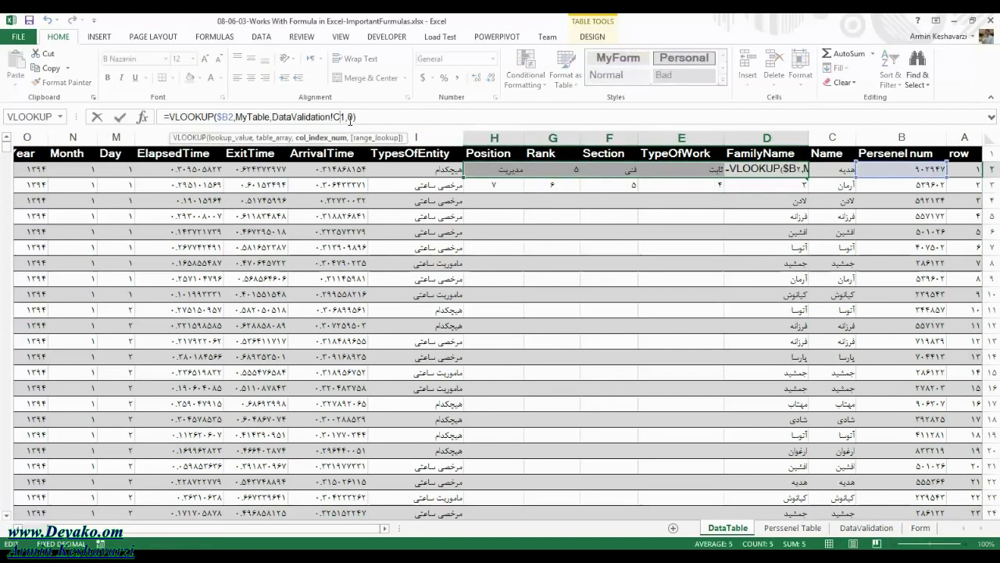
key("BackSpace")
type("D")
key("Return")
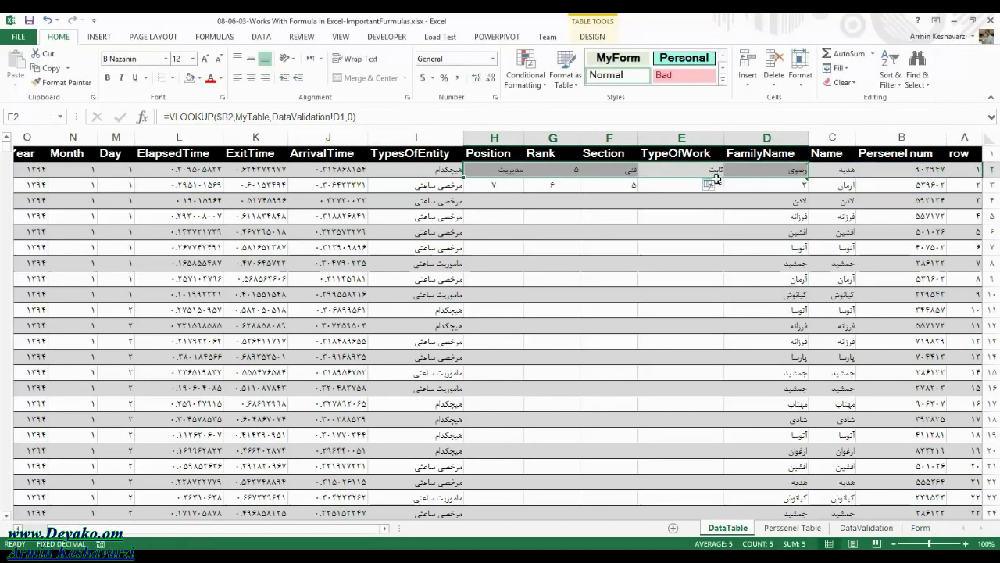
left_click(714, 195)
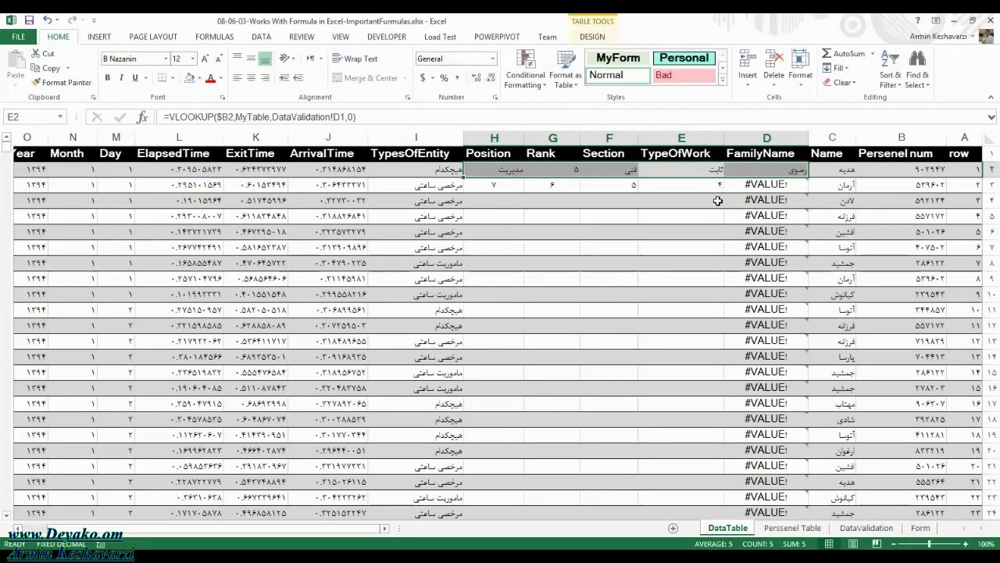
left_click(767, 170)
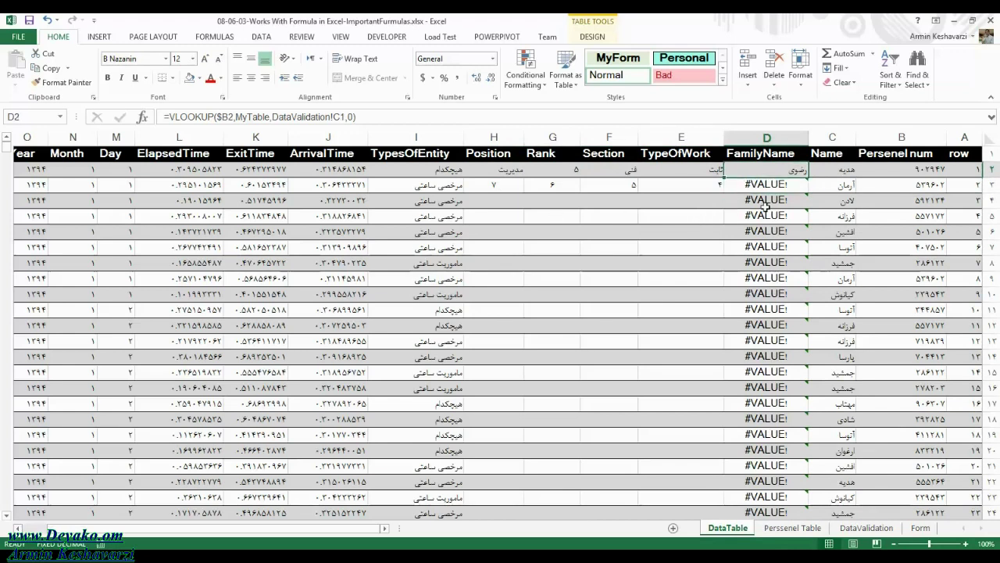
Lock the index row as DataValidation!C$1 so FamilyName returns real names.
key("Down")
key("Down")
key("Down")
key("Down")
key("Down")
key("Down")
key("Down")
key("Up")
key("Up")
key("Up")
key("Up")
key("Up")
key("Up")
key("Up")
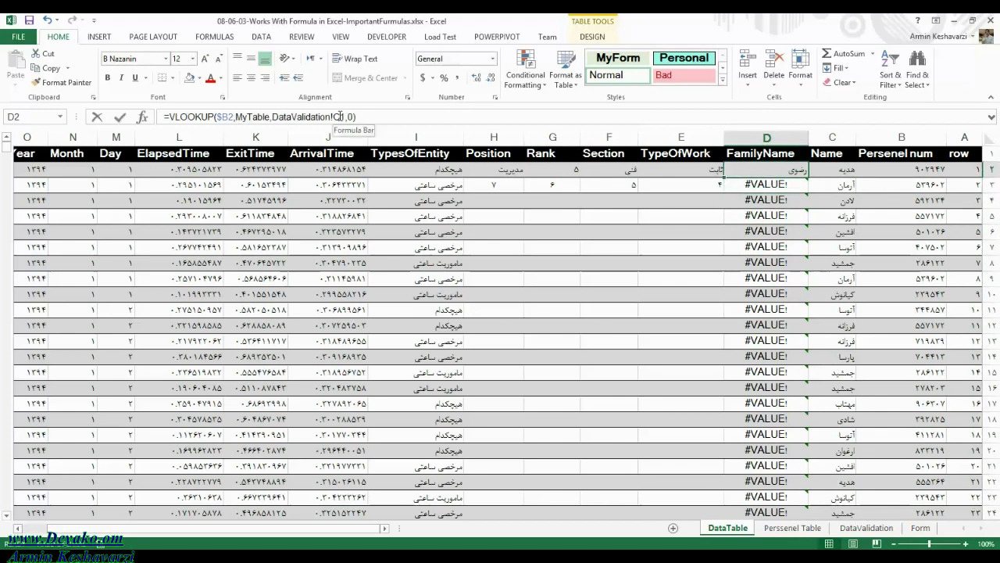
left_click(344, 117)
type("$")
key("Return")
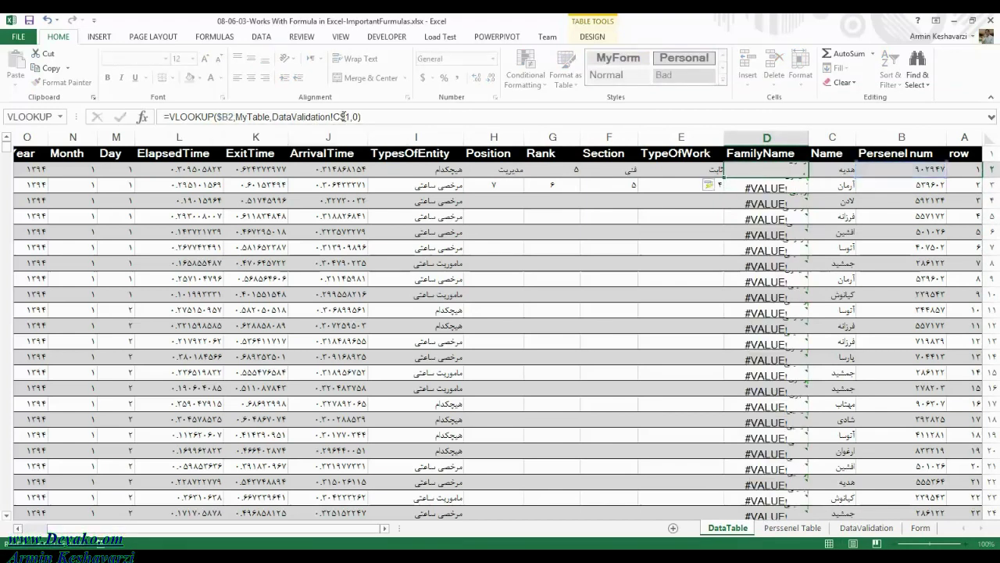
key("Down")
key("Down")
key("Down")
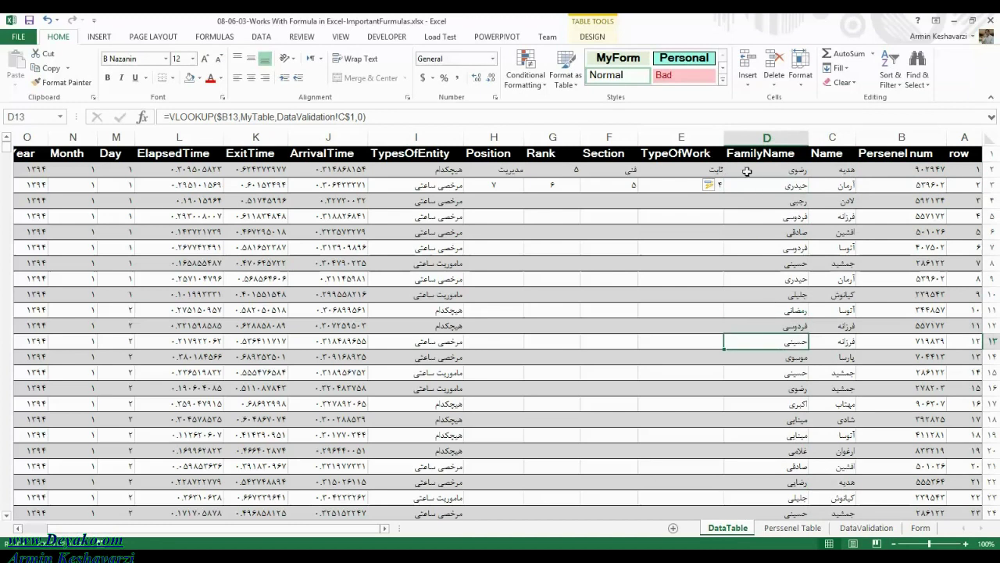
Extend the lookup formula into TypeOfWork, referencing DataValidation!D$1.
left_click(748, 171)
left_click_drag(748, 172, 491, 176)
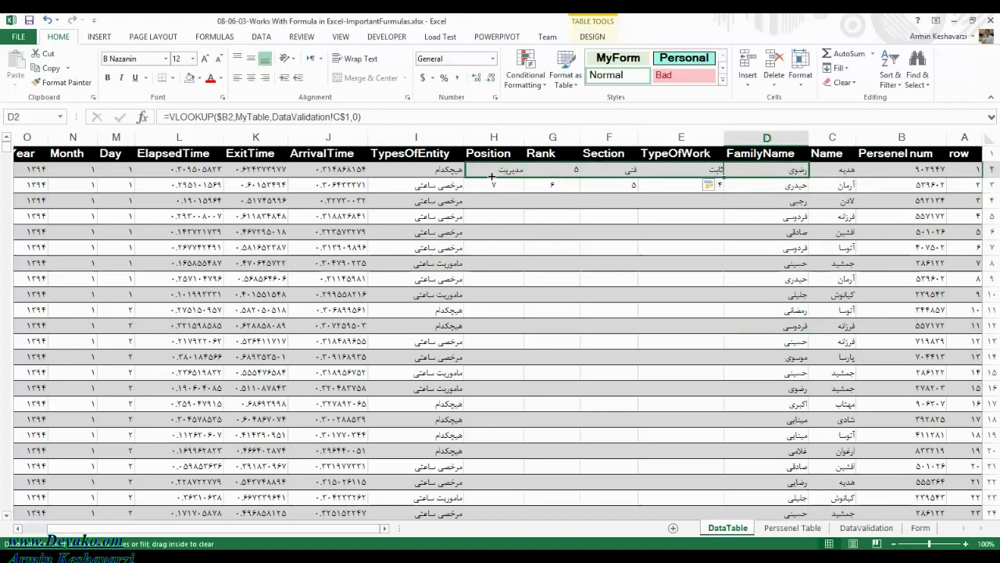
left_click(680, 169)
left_click_drag(639, 176, 637, 186)
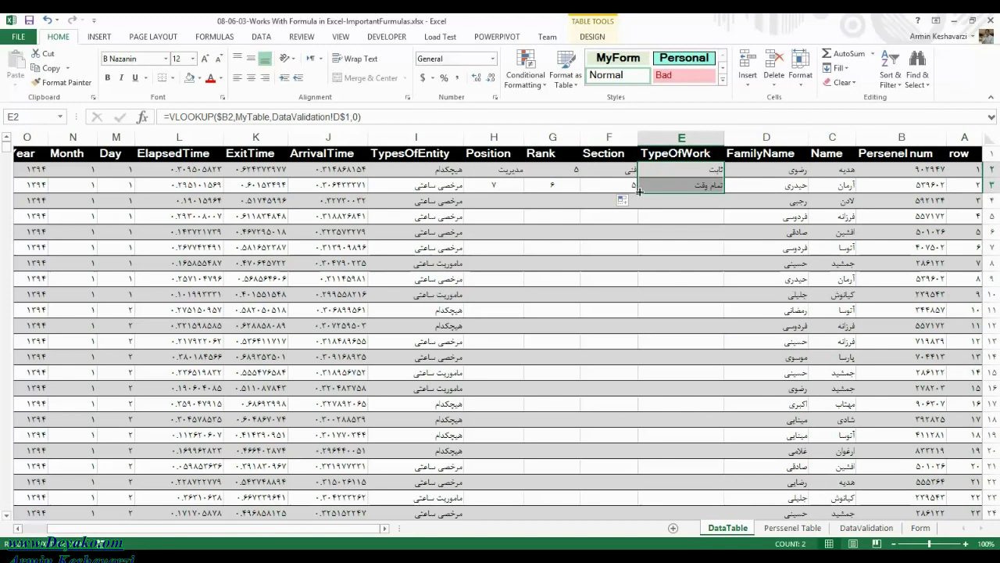
Fill TypeOfWork down the table and overwrite the Section column with its lookup formula.
double_click(640, 191)
left_click(599, 172)
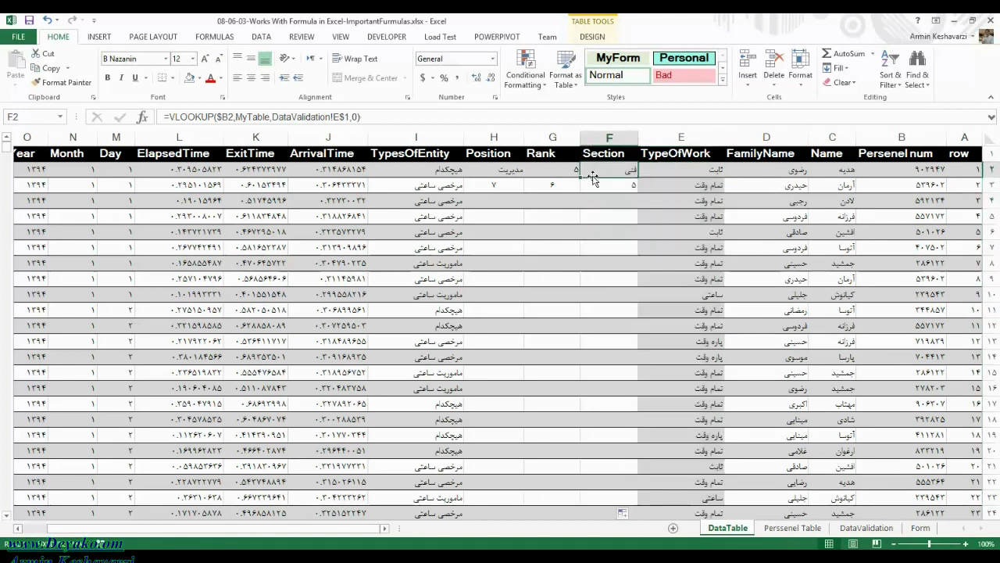
double_click(605, 166)
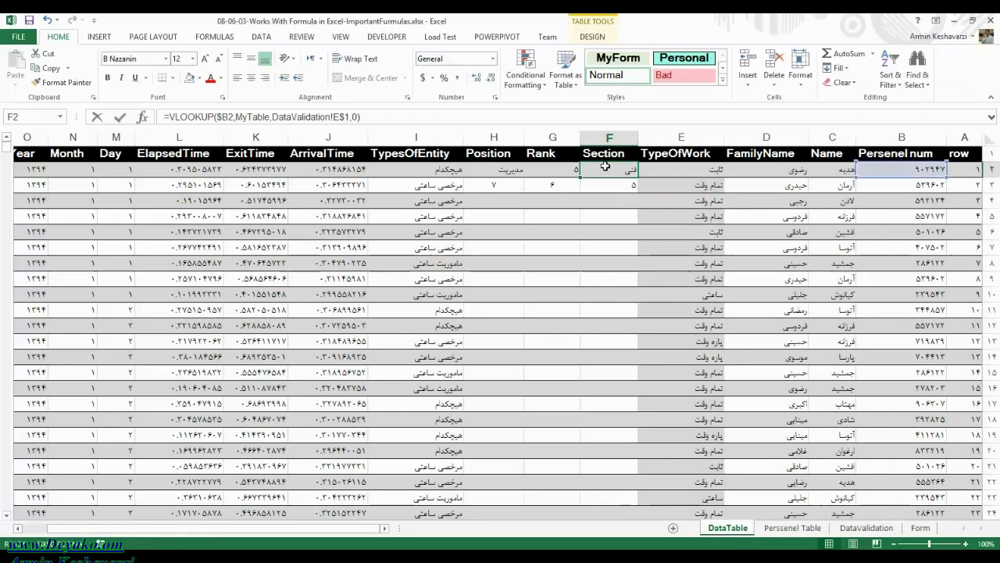
key("Return")
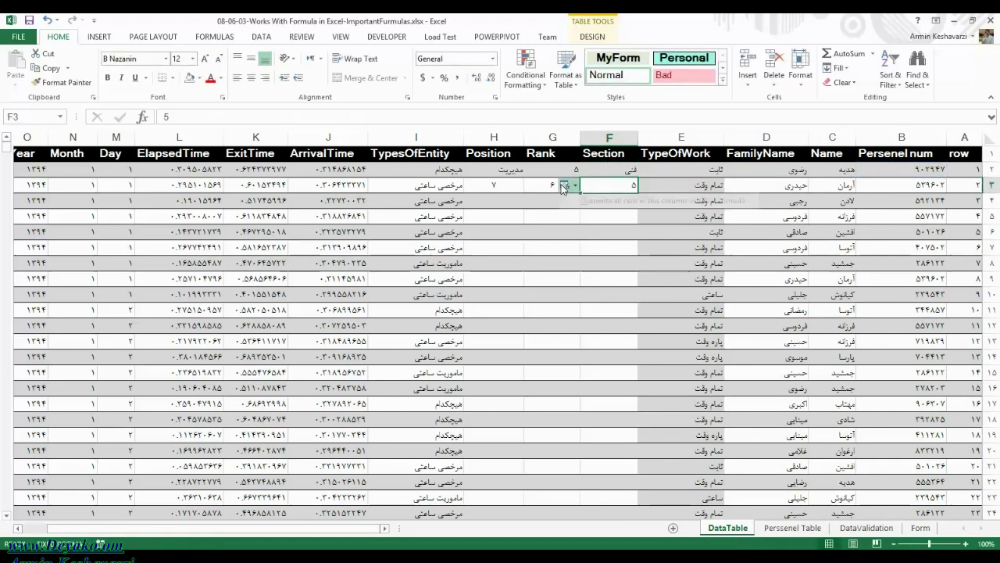
left_click(617, 201)
Re-enter the Rank and Position formulas, overwriting their whole columns, and check the results.
double_click(552, 169)
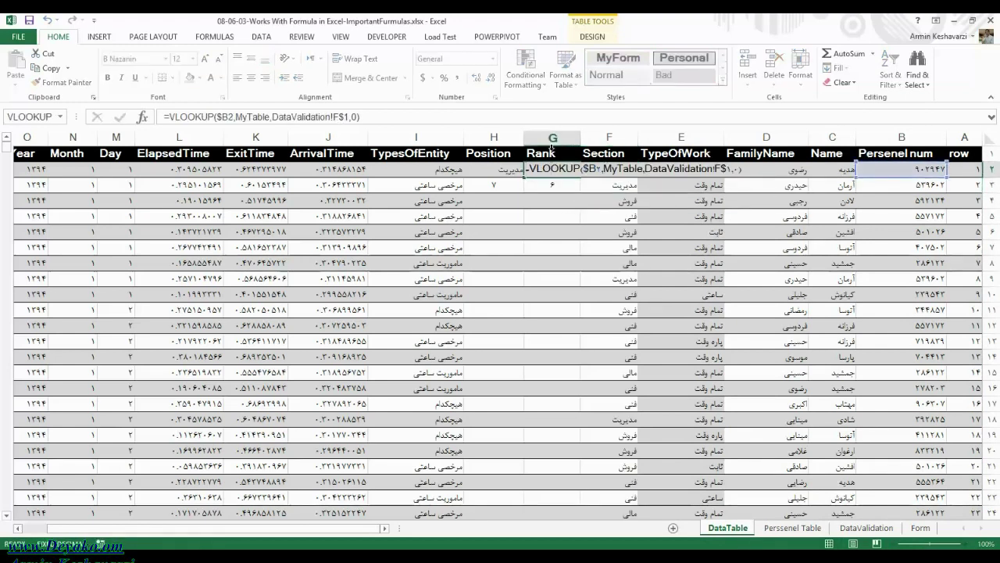
key("Return")
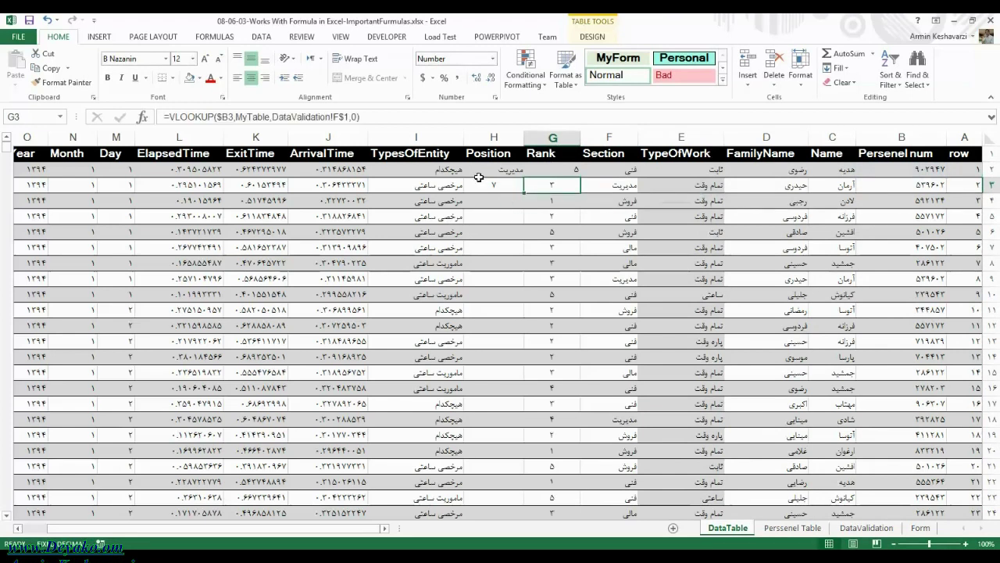
double_click(481, 168)
key("Return")
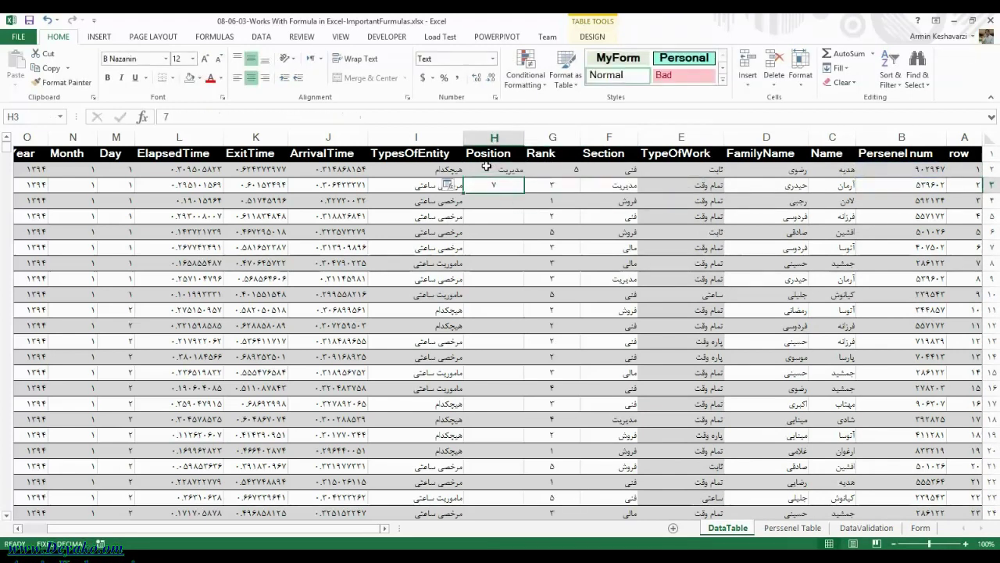
left_click(459, 202)
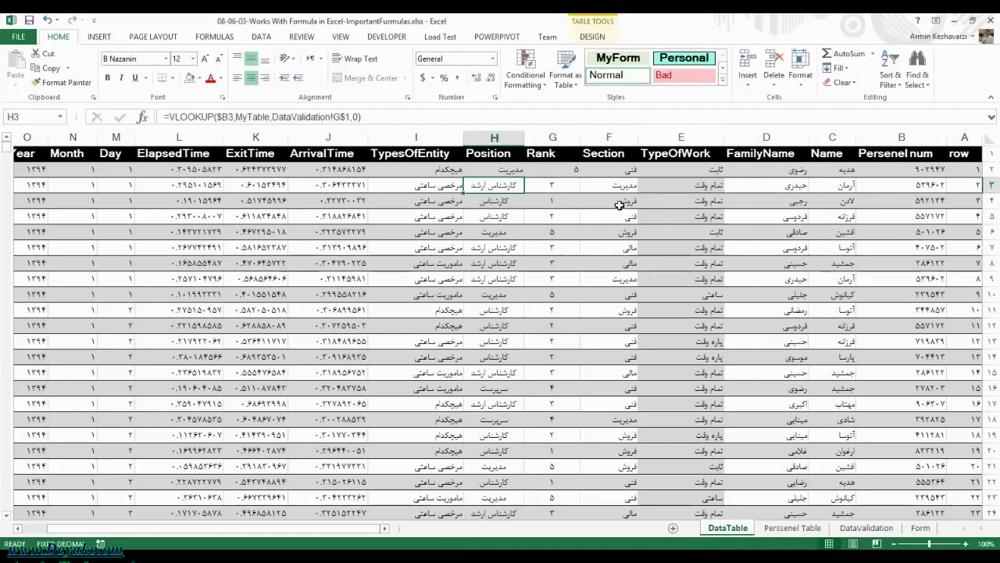
left_click(714, 132)
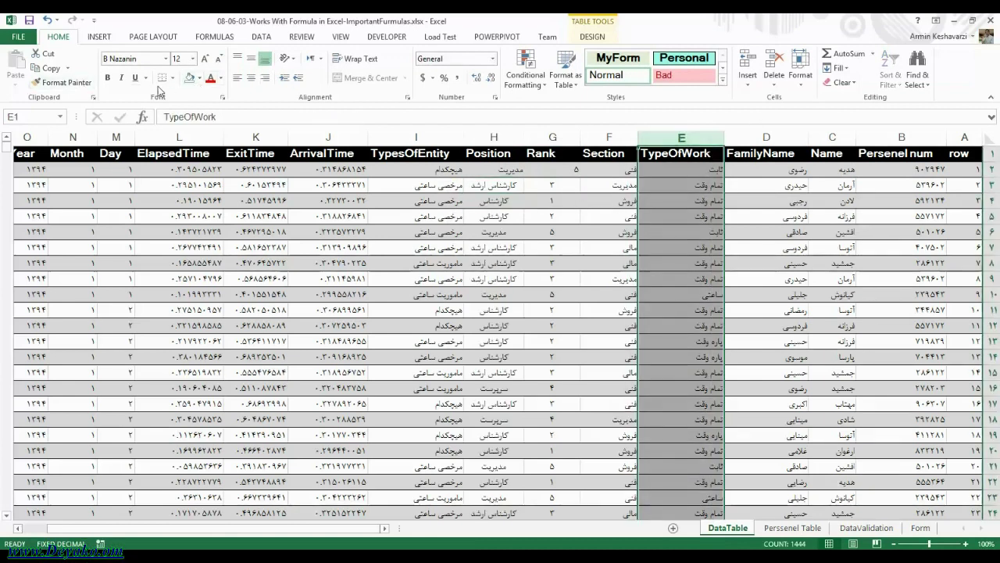
left_click(573, 229)
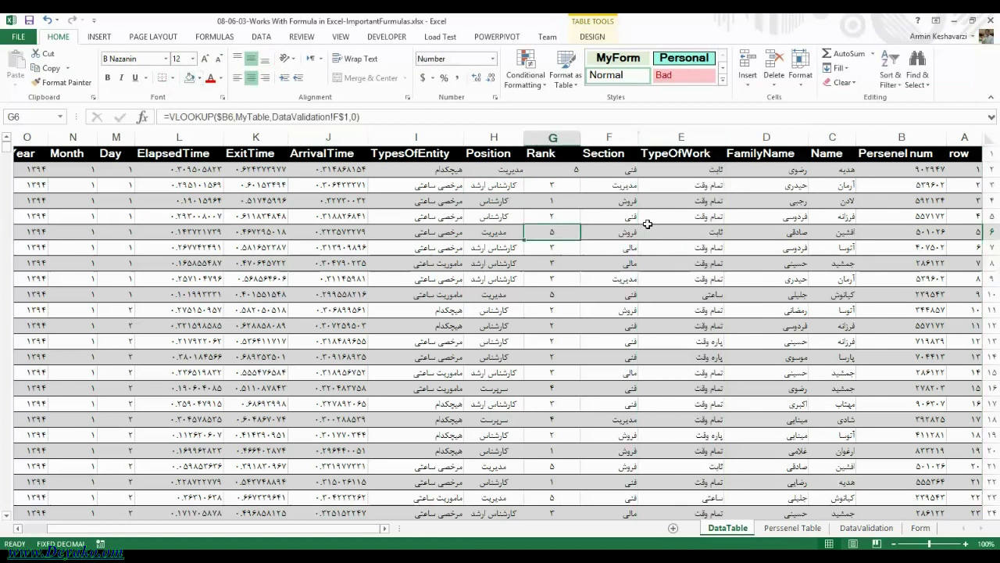